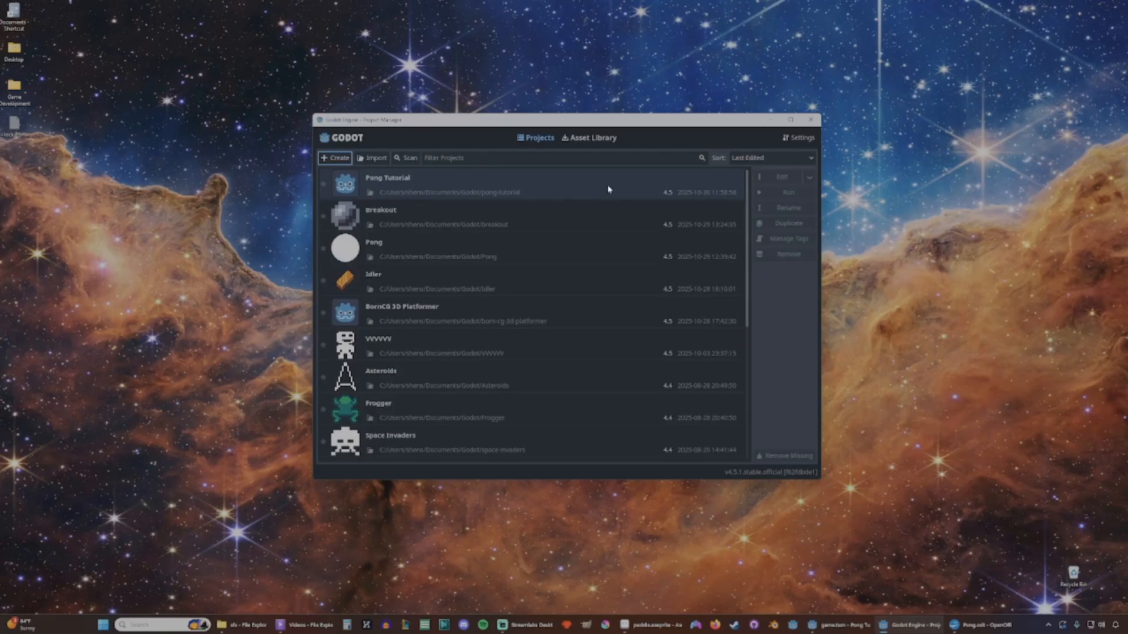
Create a new Godot project named Pong2 and open it for editing.
click(335, 159)
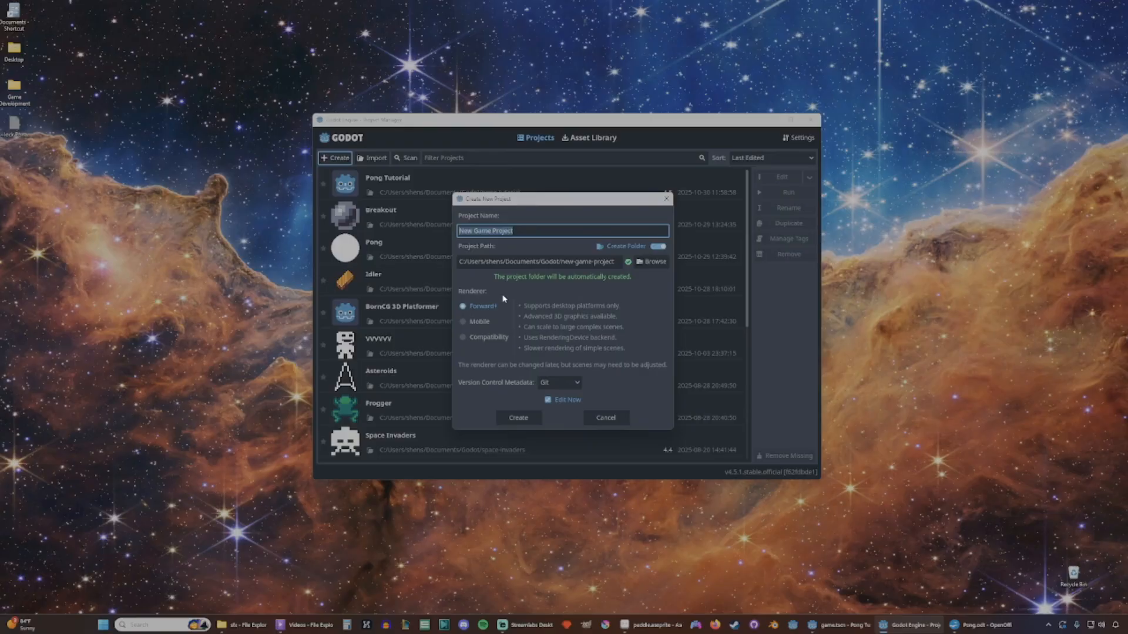
text(pong-)
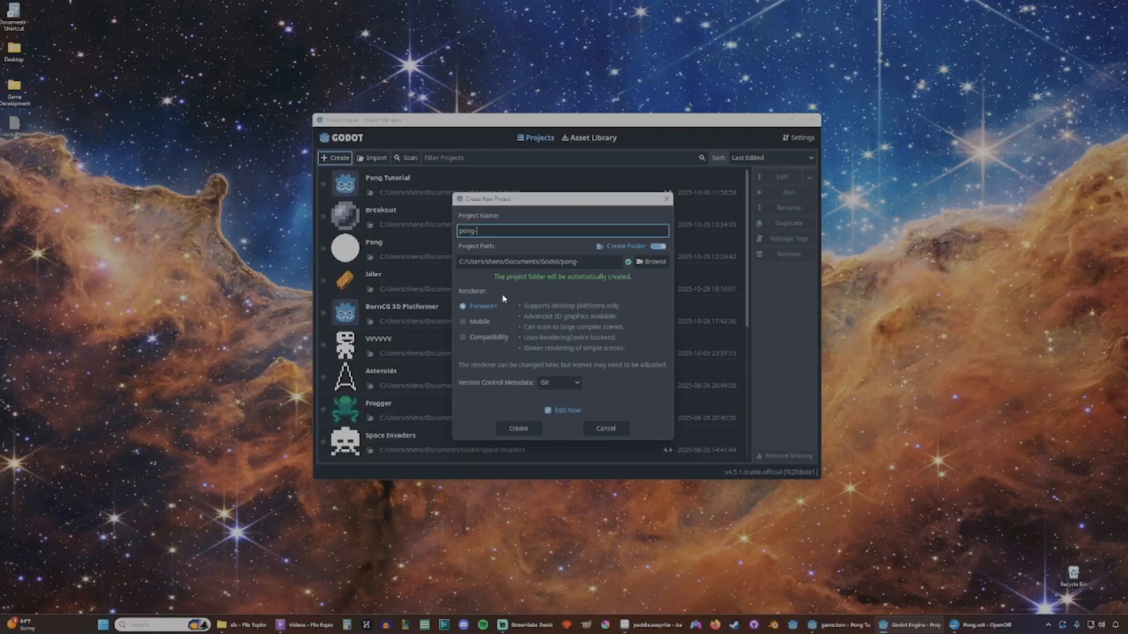
text(t)
key(BackSpace)
key(BackSpace)
key(BackSpace)
key(BackSpace)
key(BackSpace)
key(BackSpace)
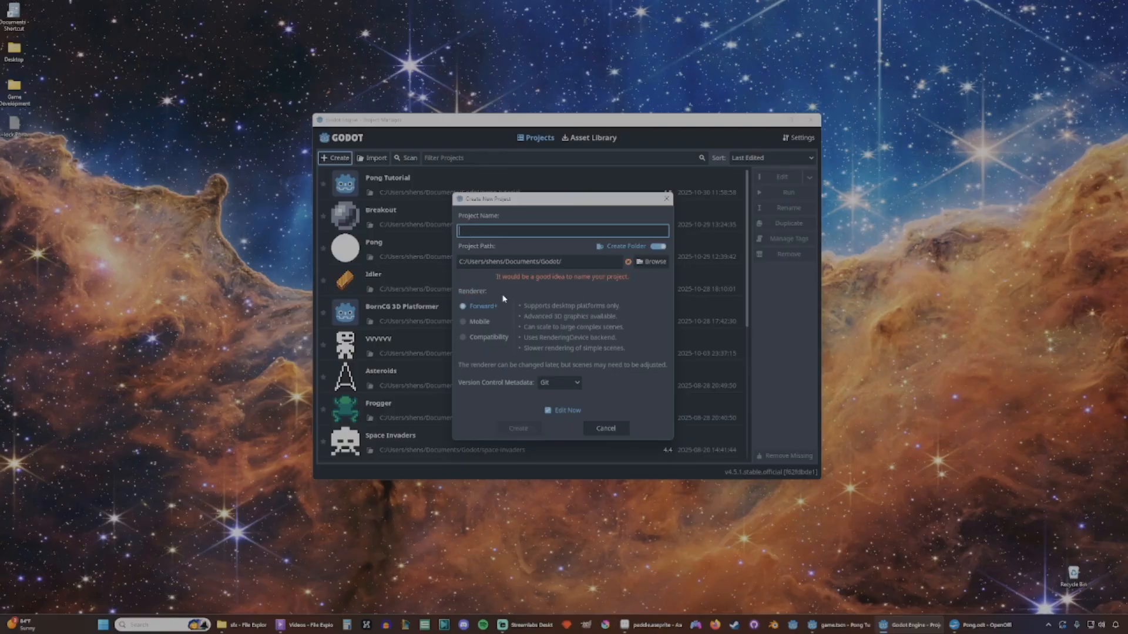
text(Pong2)
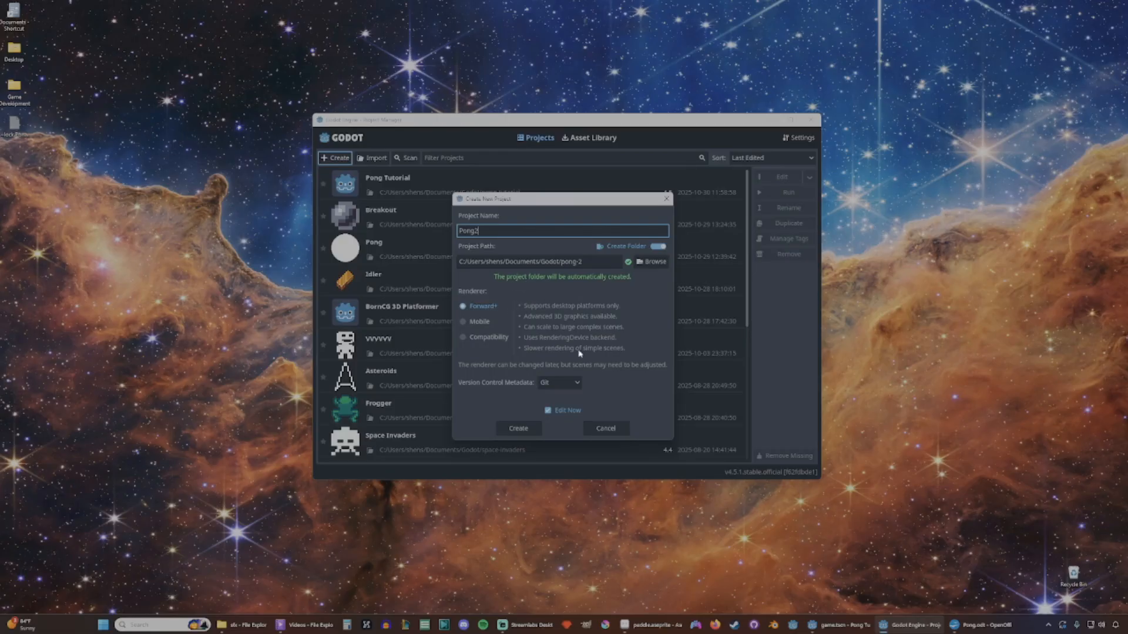
click(519, 429)
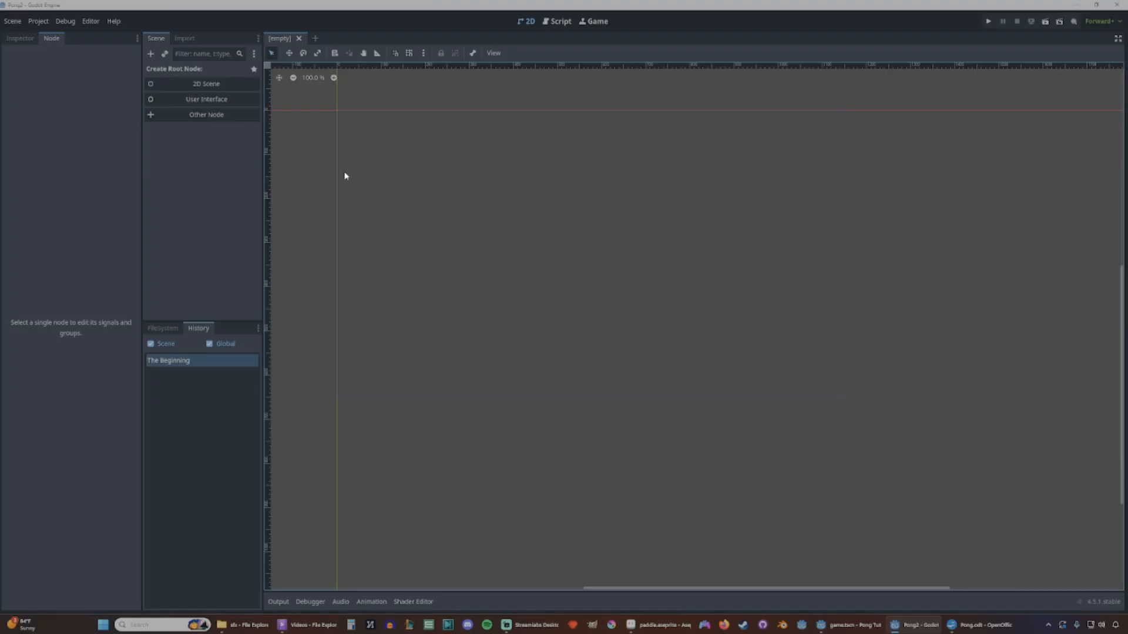
Move the History dock and the FileSystem dock to the dock slot on the opposite side of the viewport.
click(427, 8)
click(258, 329)
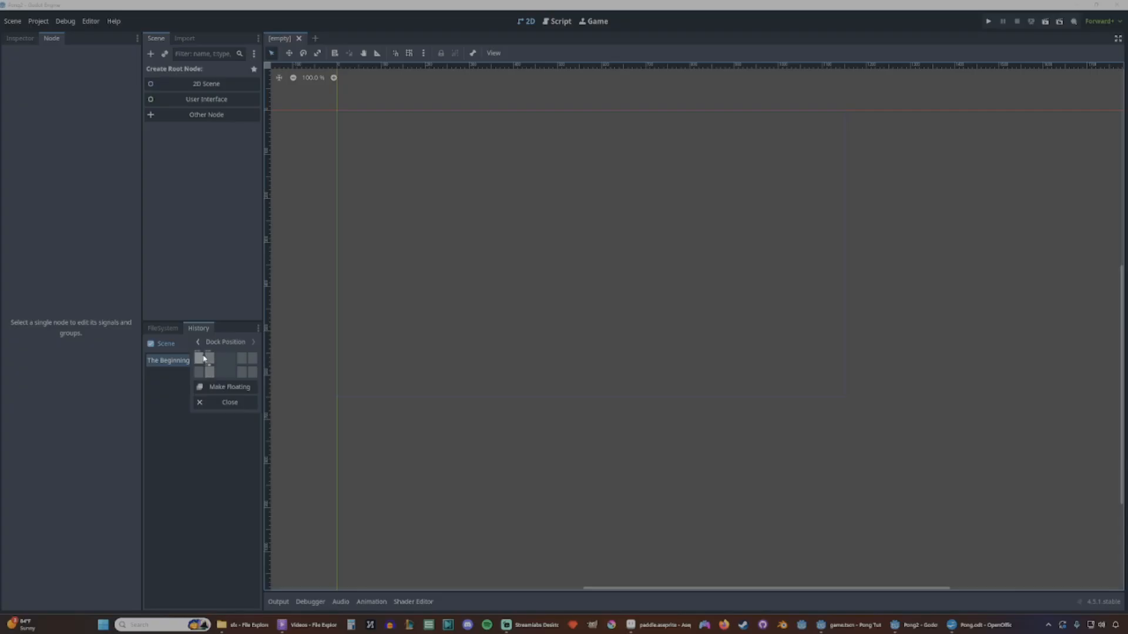
click(242, 361)
click(258, 328)
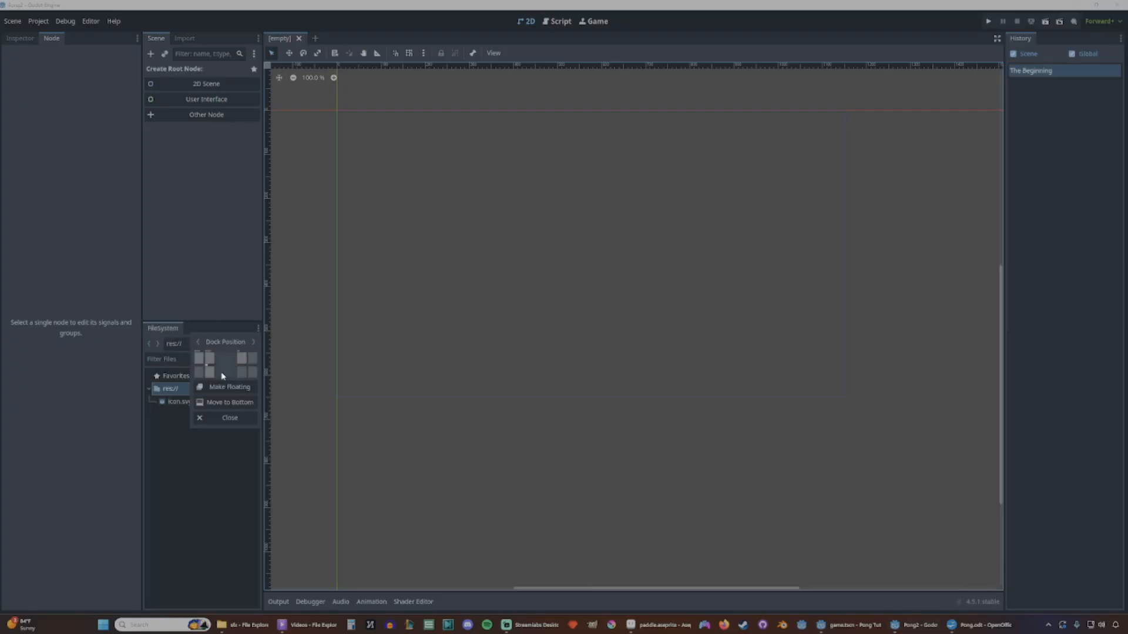
click(241, 359)
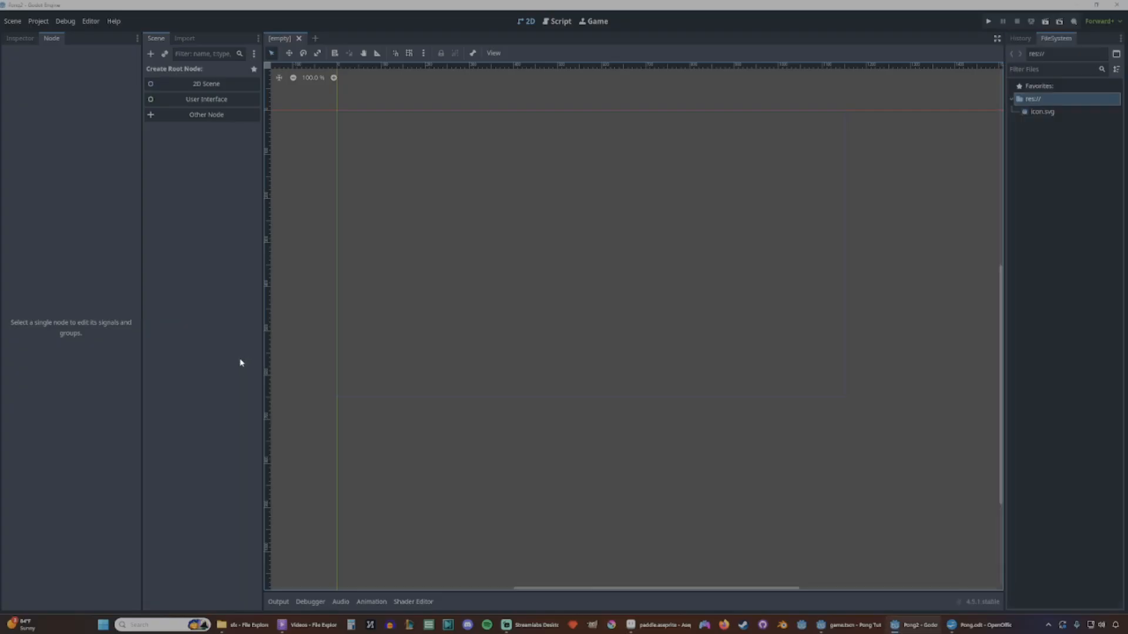
Show the Inspector and return the FileSystem and History docks to beneath the Scene dock, with FileSystem in front.
click(19, 38)
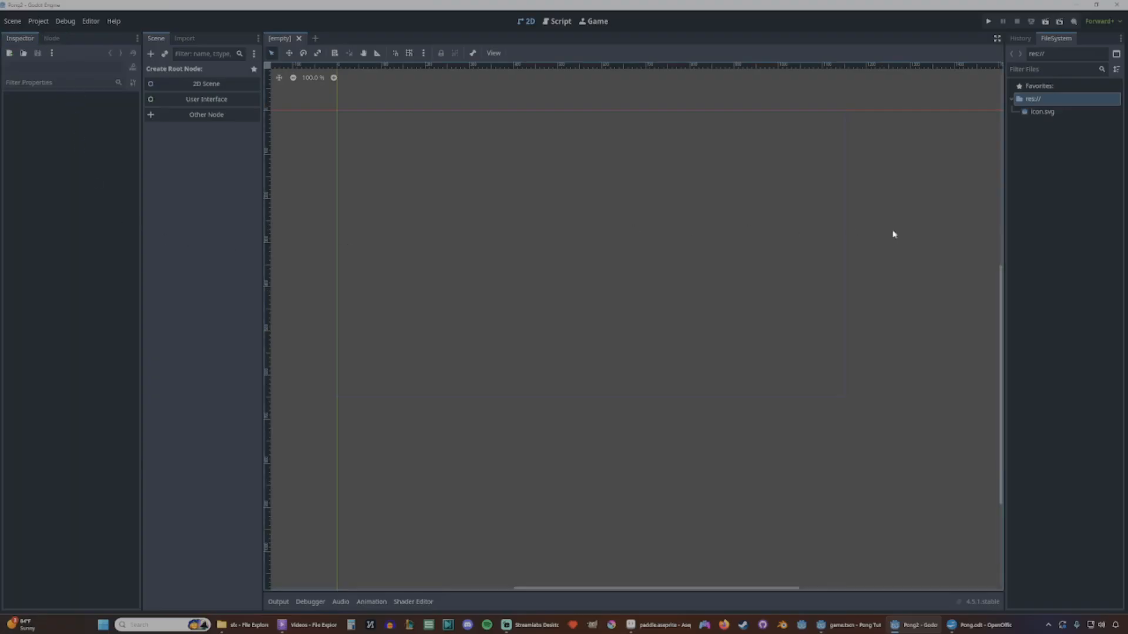
click(1120, 39)
click(1072, 82)
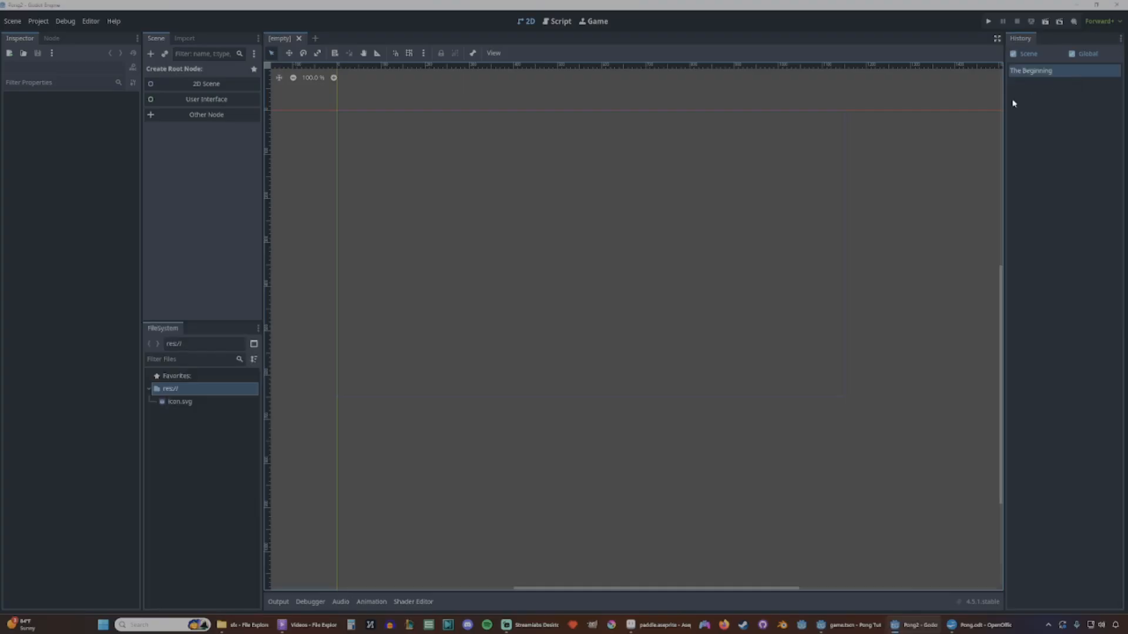
mouse_move(181, 403)
mouse_down()
mouse_move(76, 144)
mouse_move(186, 402)
mouse_up()
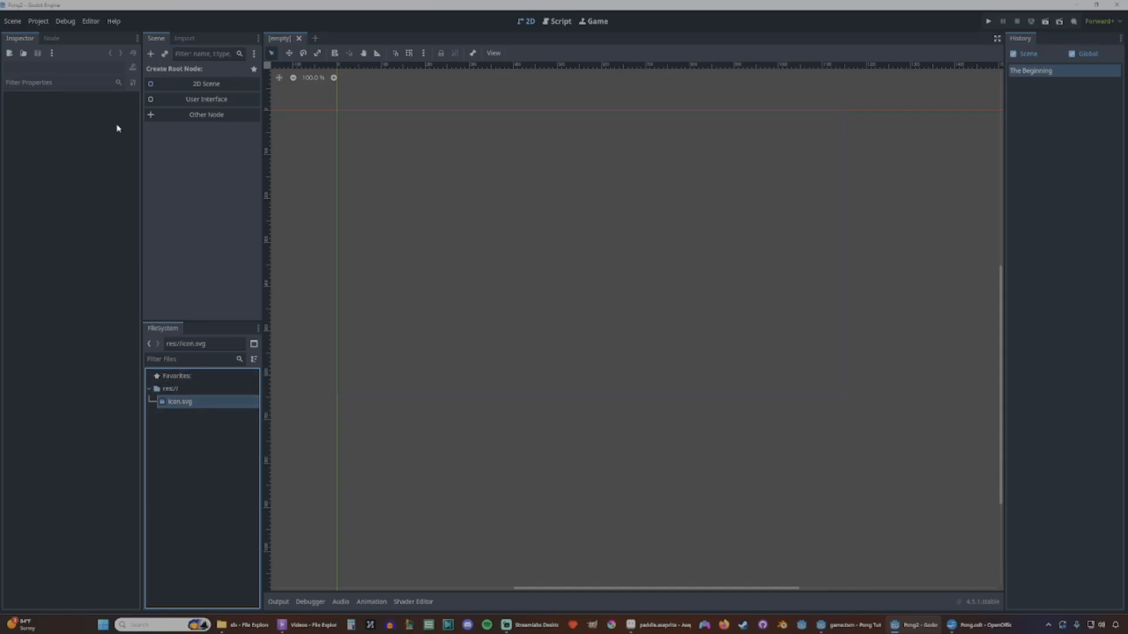
click(1119, 38)
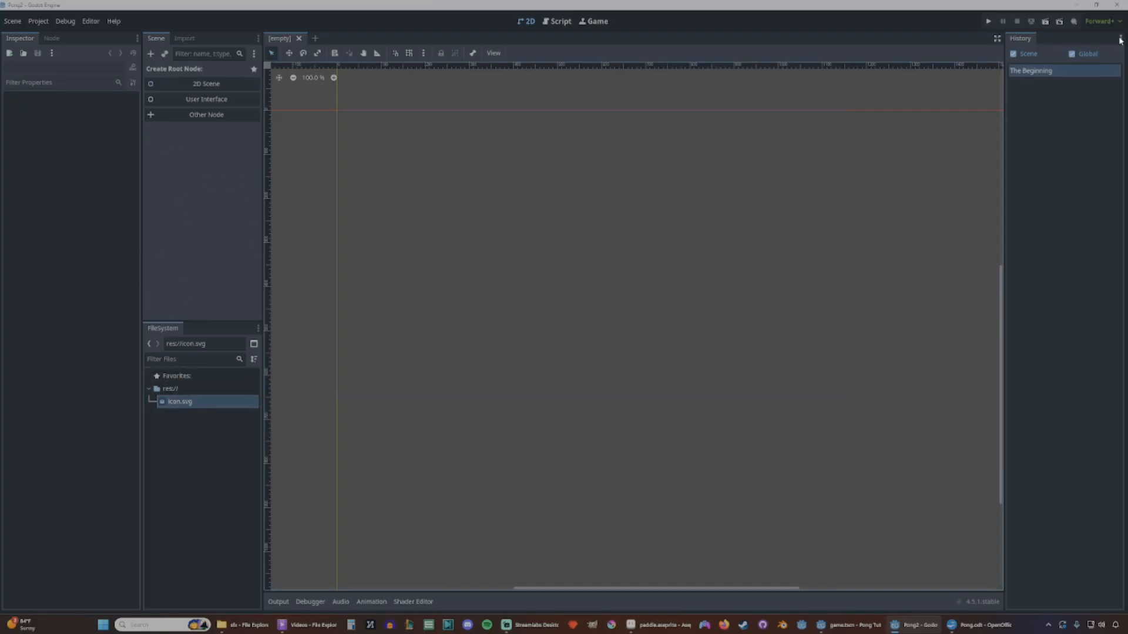
click(1074, 87)
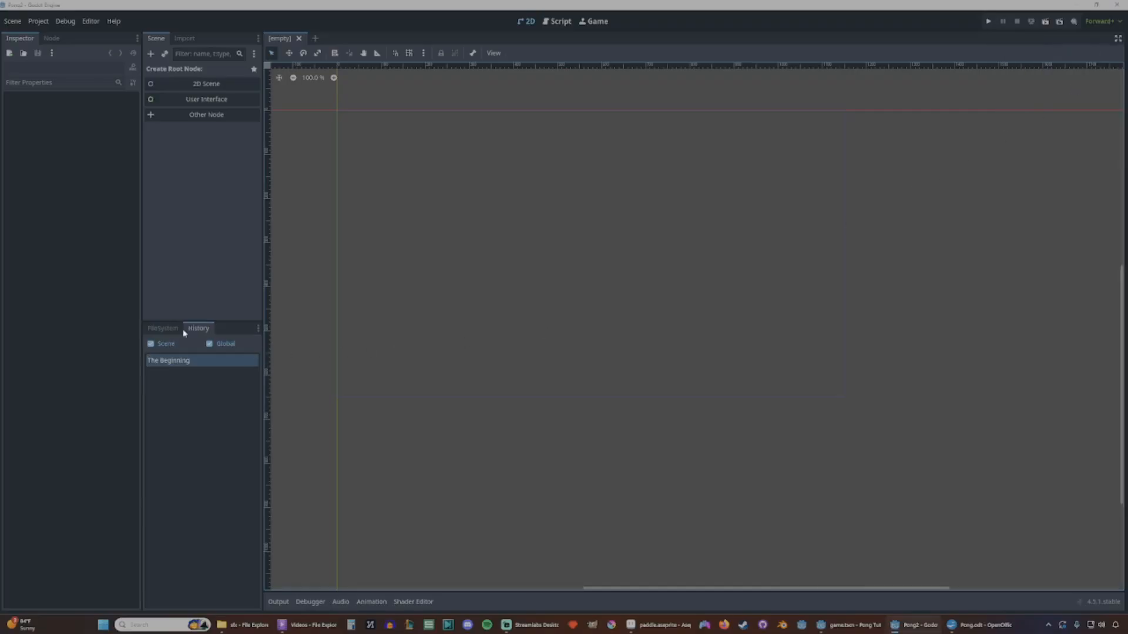
click(163, 328)
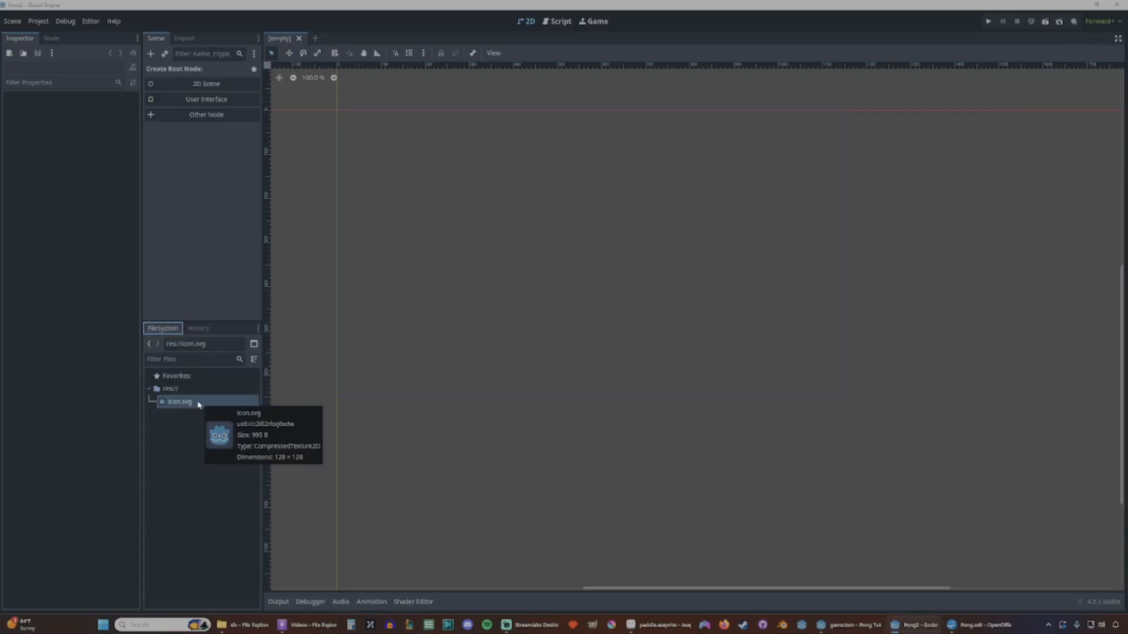
Slightly widen the Inspector column and the Scene and FileSystem column.
drag(262, 282, 274, 280)
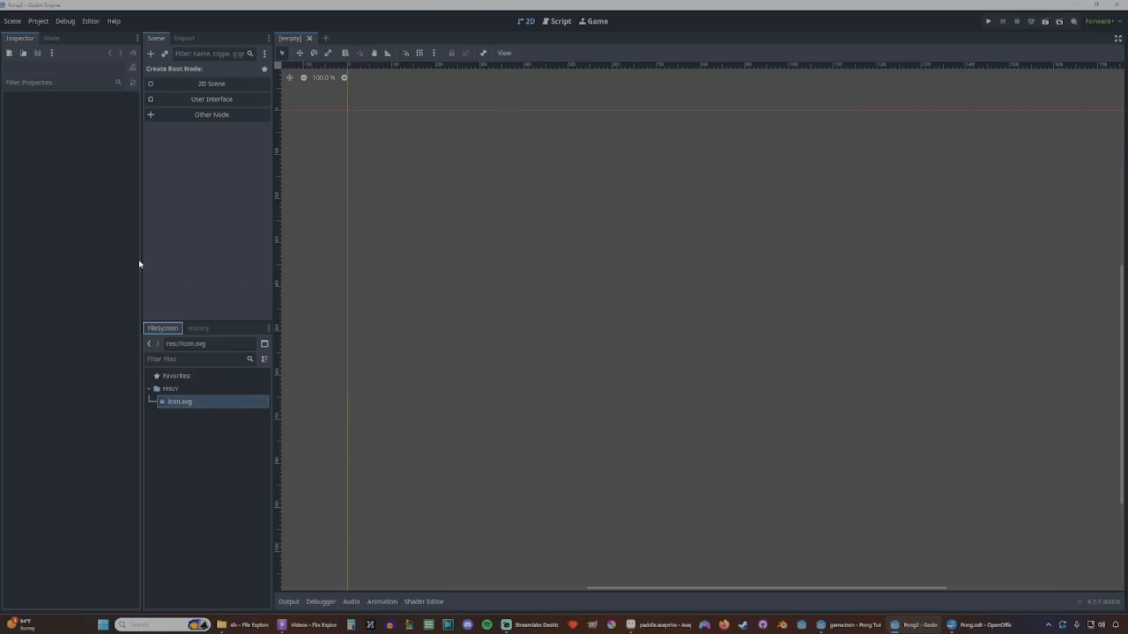
drag(141, 262, 151, 261)
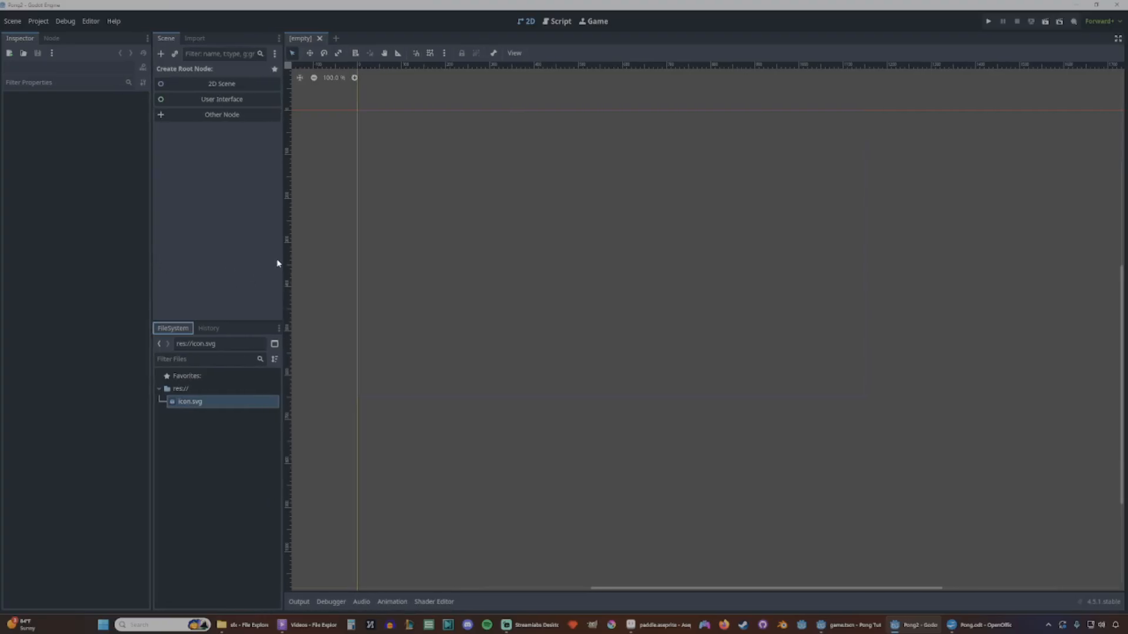
drag(283, 261, 282, 264)
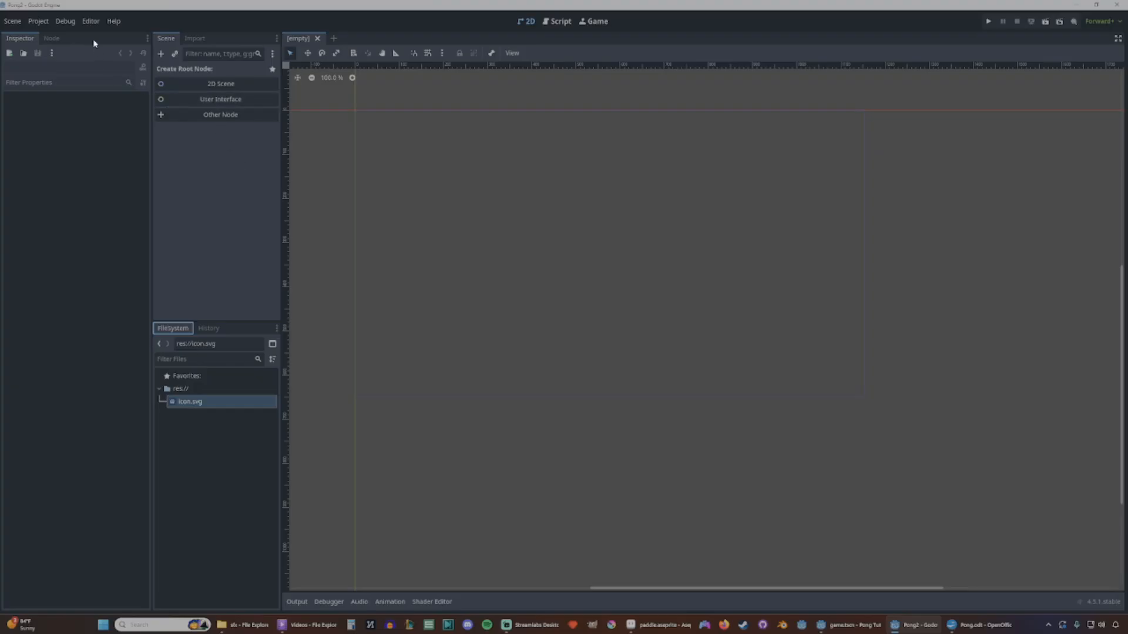
Filter the Editor Settings for "fold" and check the Inspector's Disable Folding option.
click(91, 23)
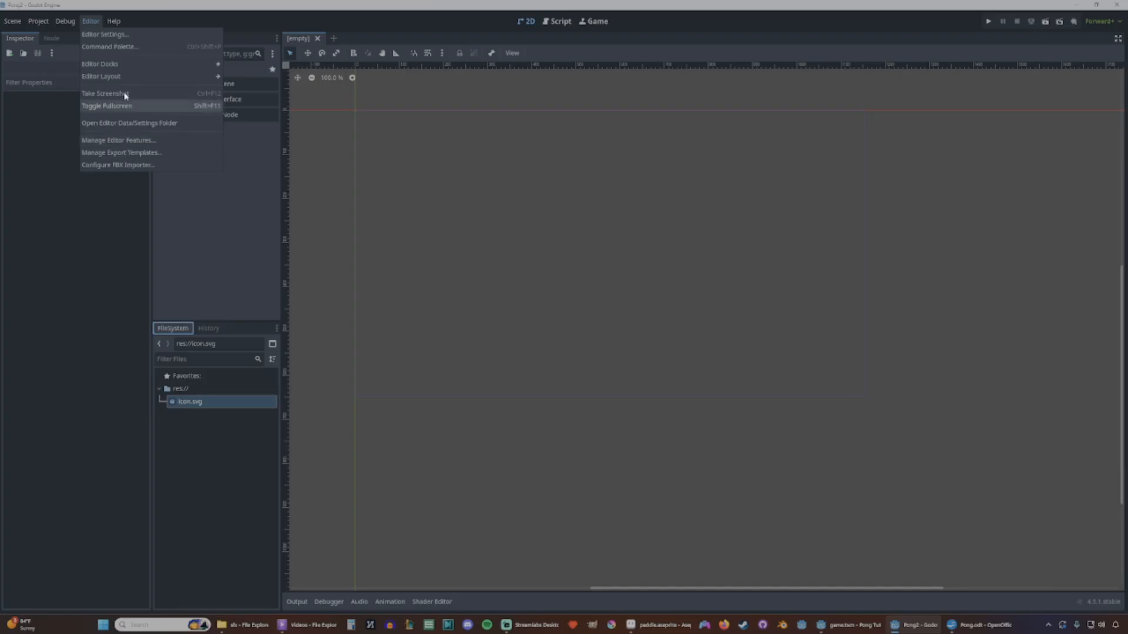
click(119, 36)
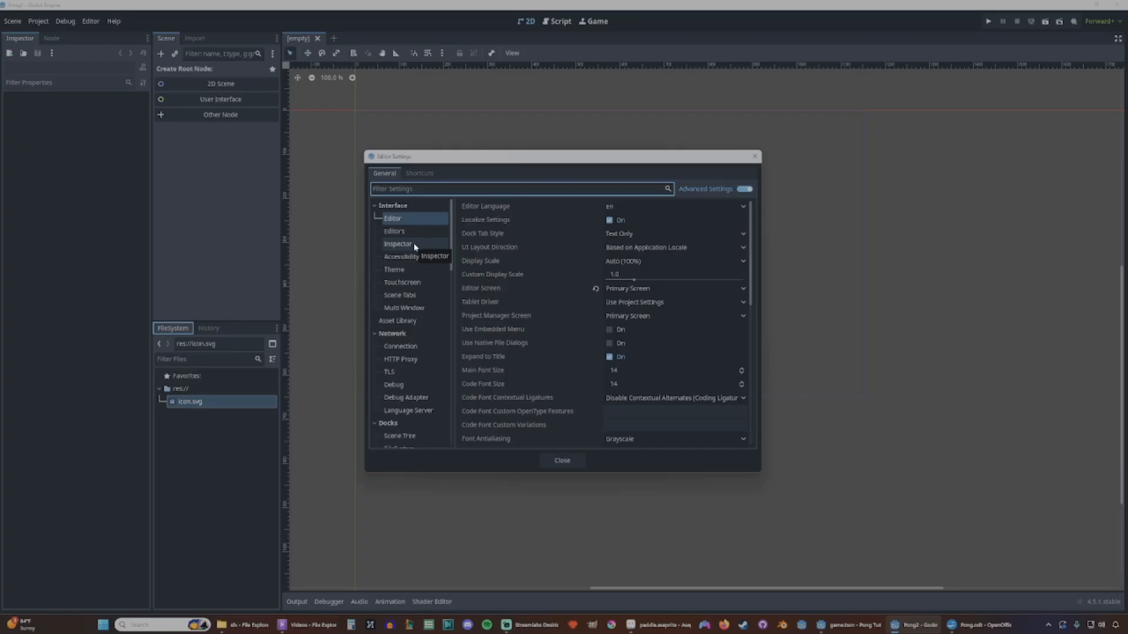
text(fold)
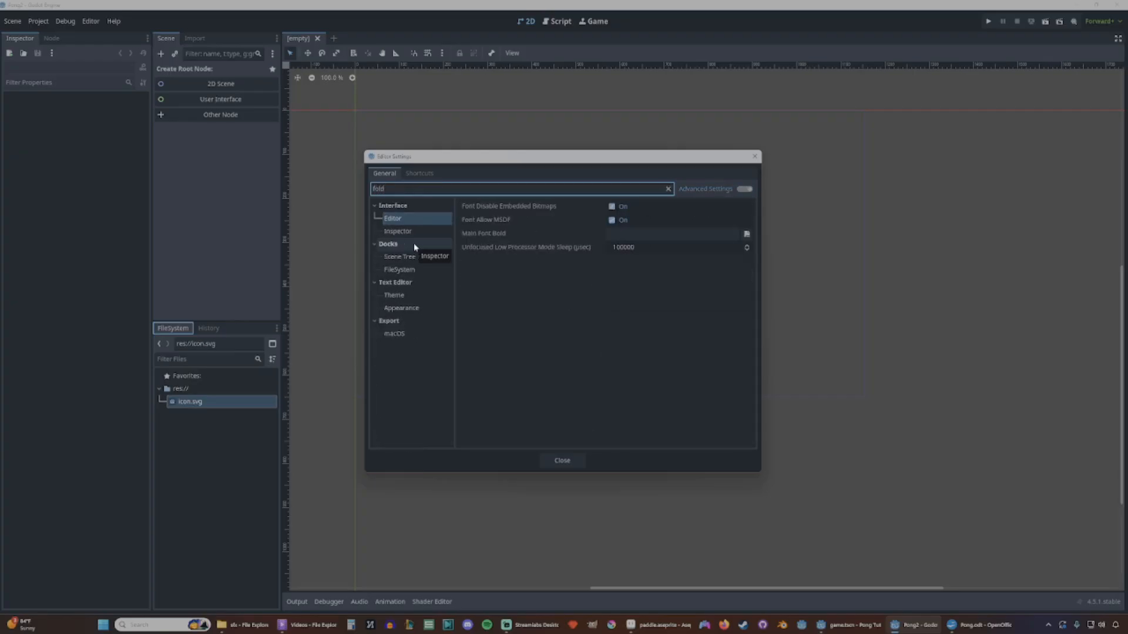
click(420, 232)
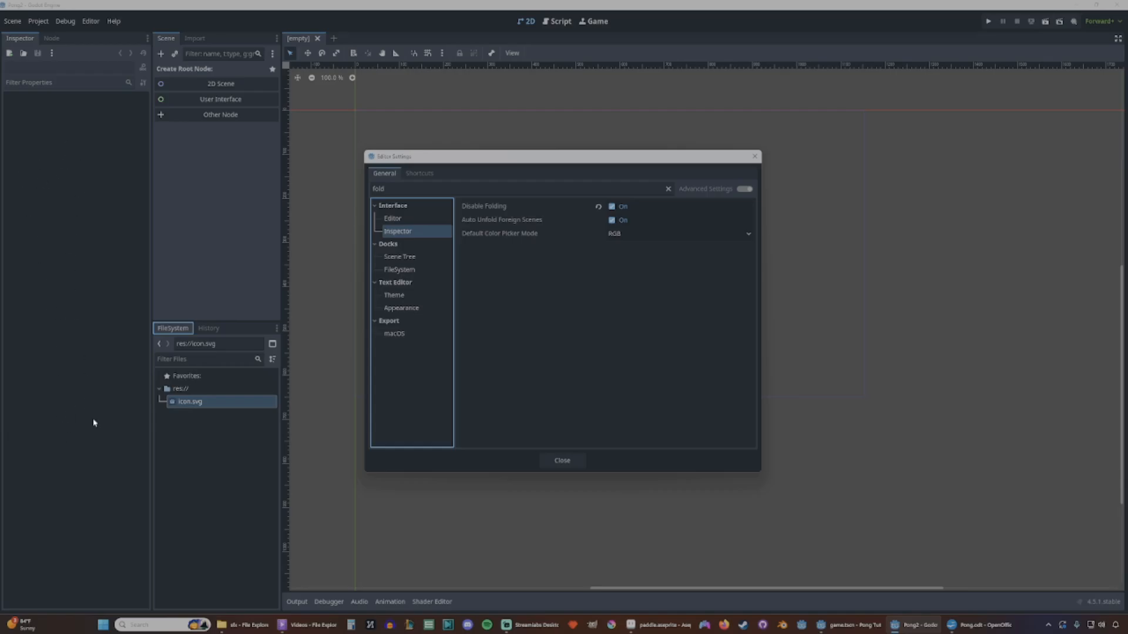
click(562, 461)
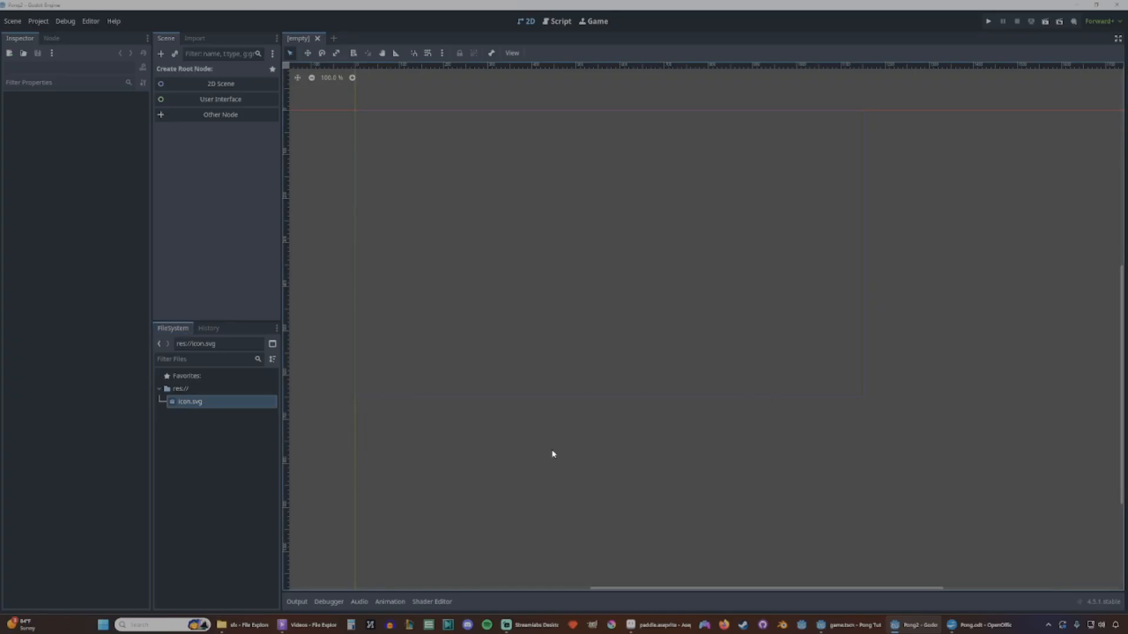
In the editor feature profiles, enable 3D Editor, Asset Library and Game View for the 3D profile and make it current.
click(90, 24)
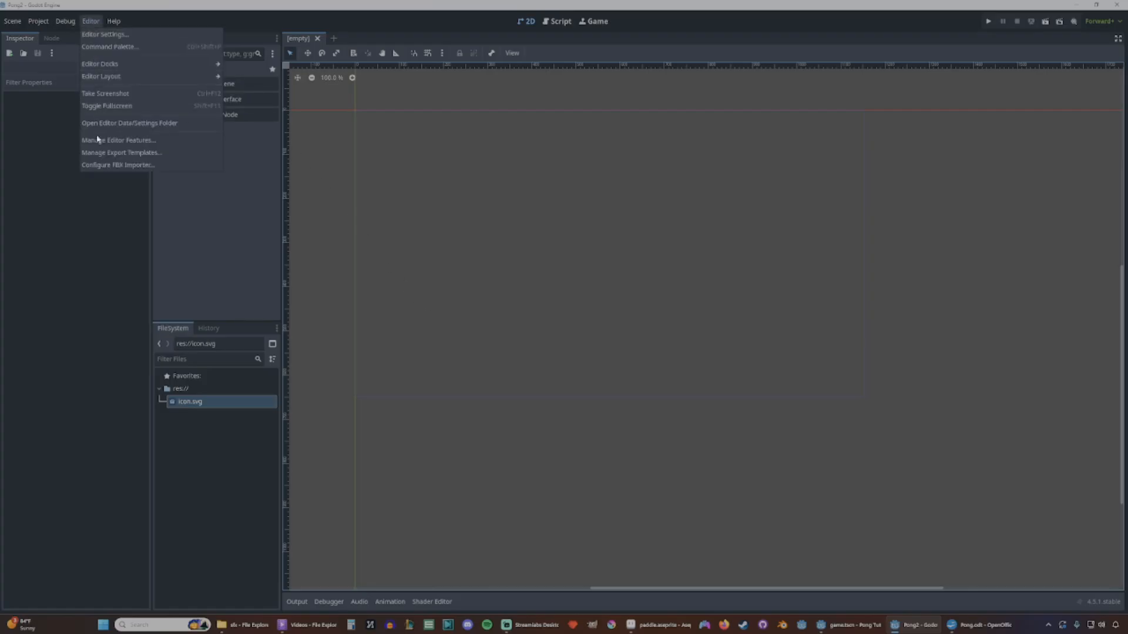
click(127, 143)
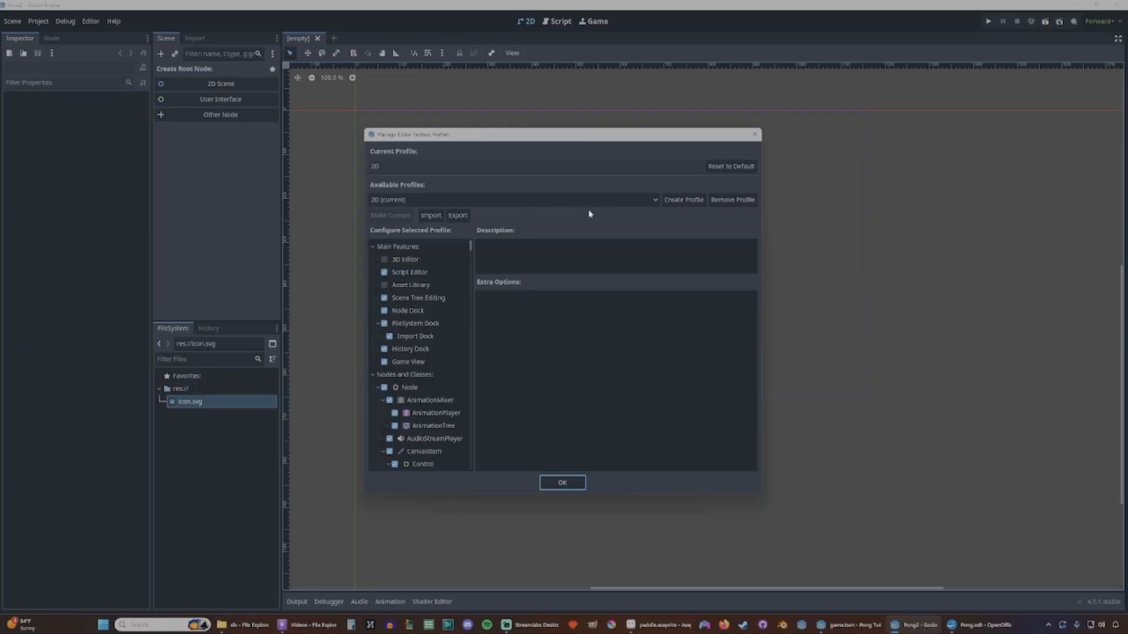
click(645, 203)
click(383, 226)
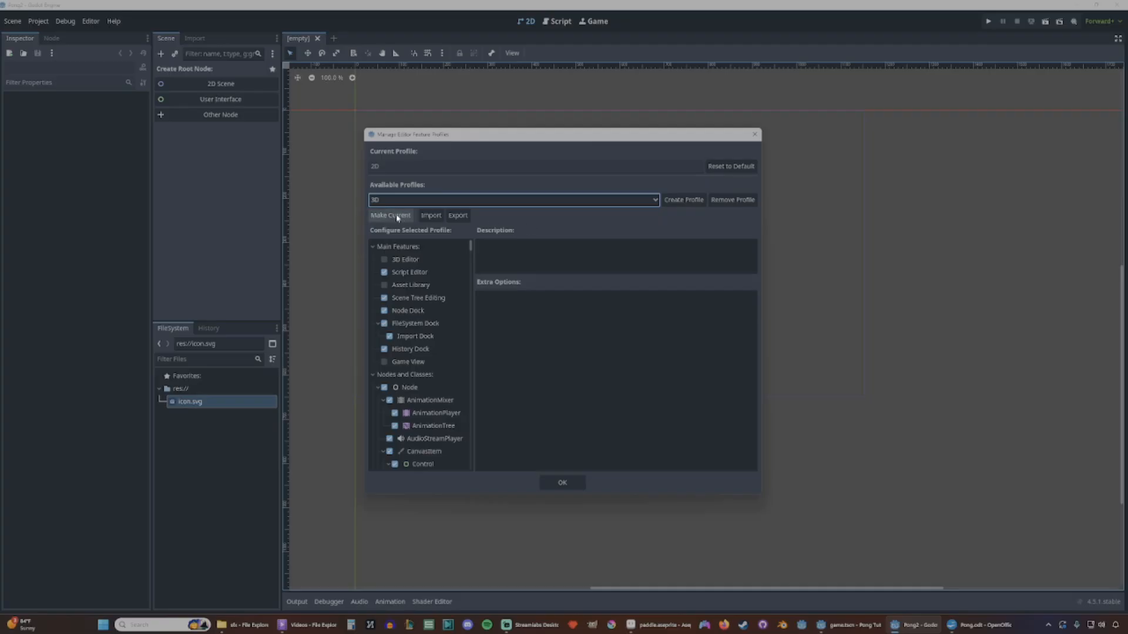
click(384, 260)
click(384, 285)
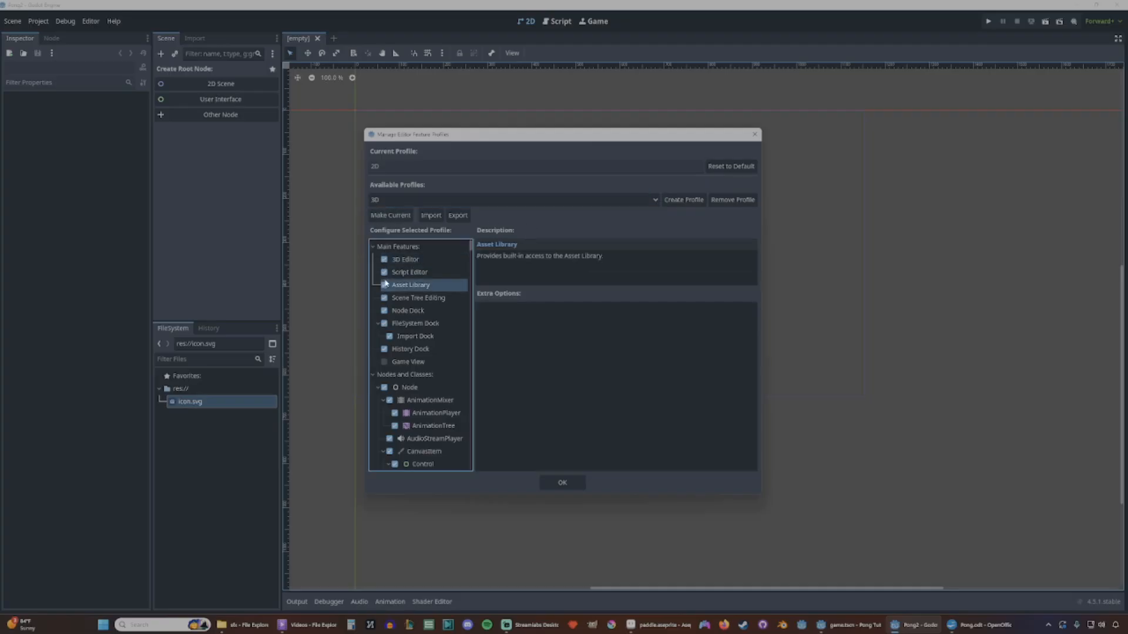
click(400, 218)
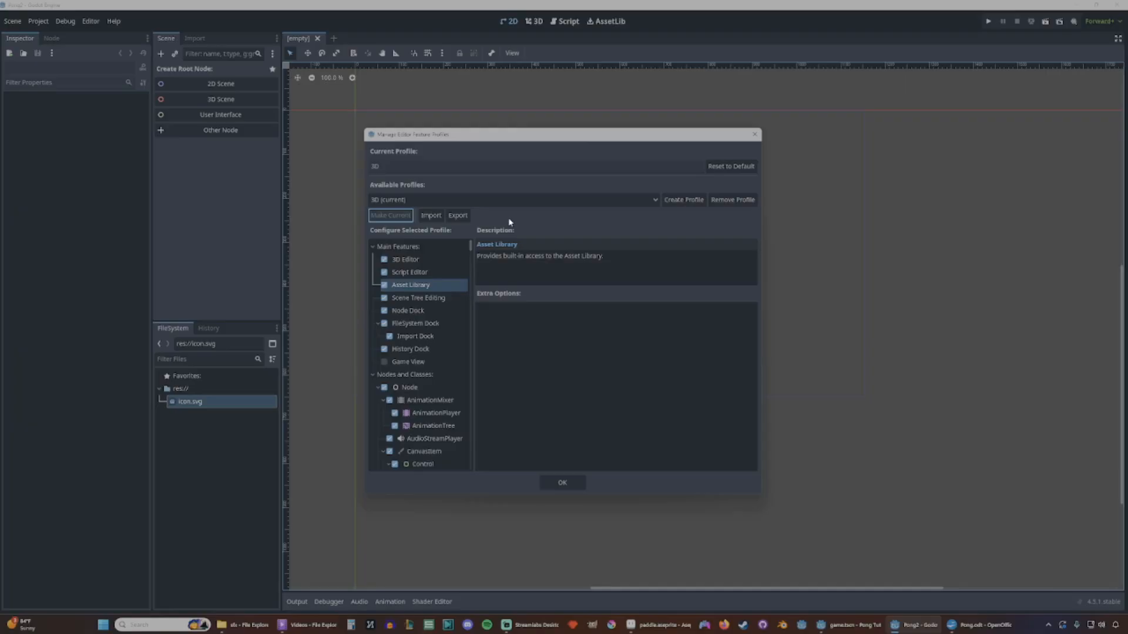
click(384, 362)
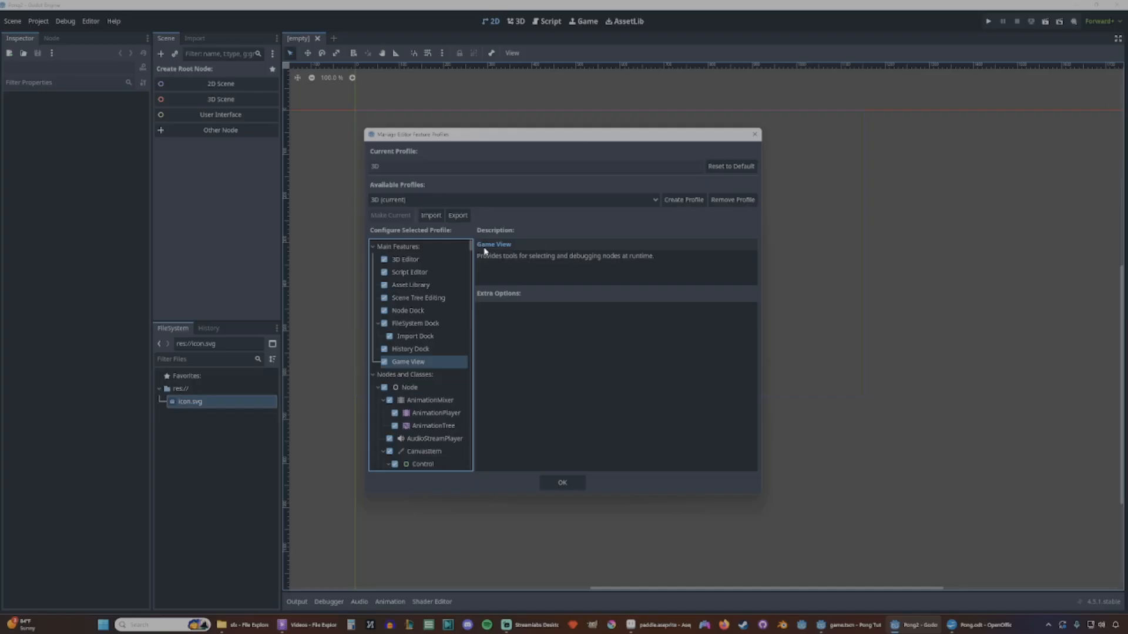
Disable the 3D Editor, Asset Library and Game View features in the 3D profile.
click(384, 259)
click(384, 285)
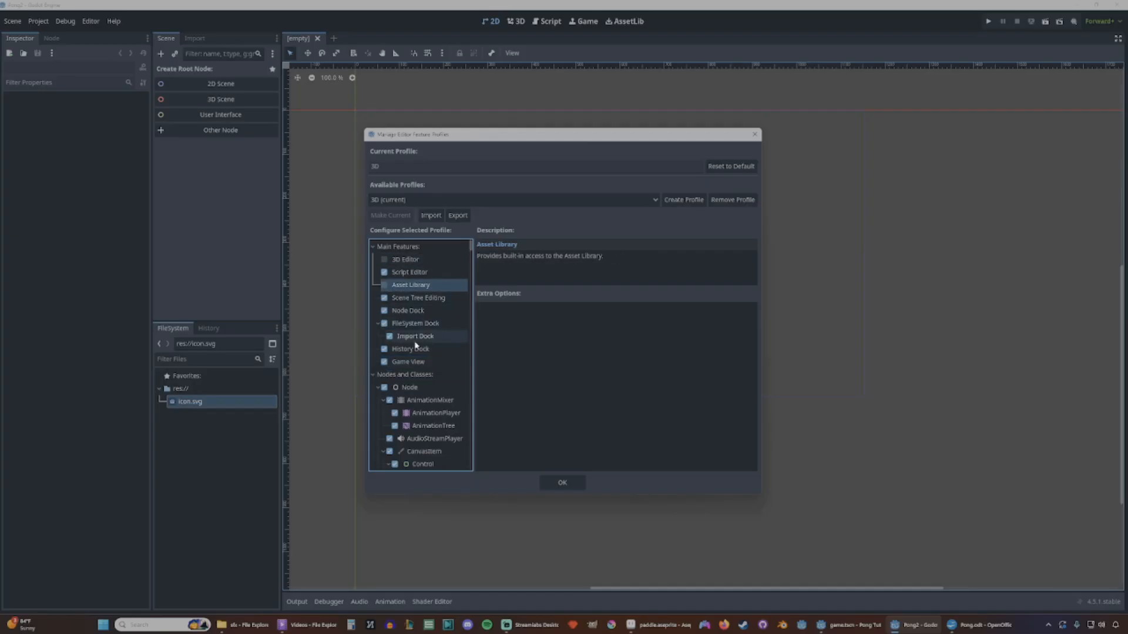
click(385, 362)
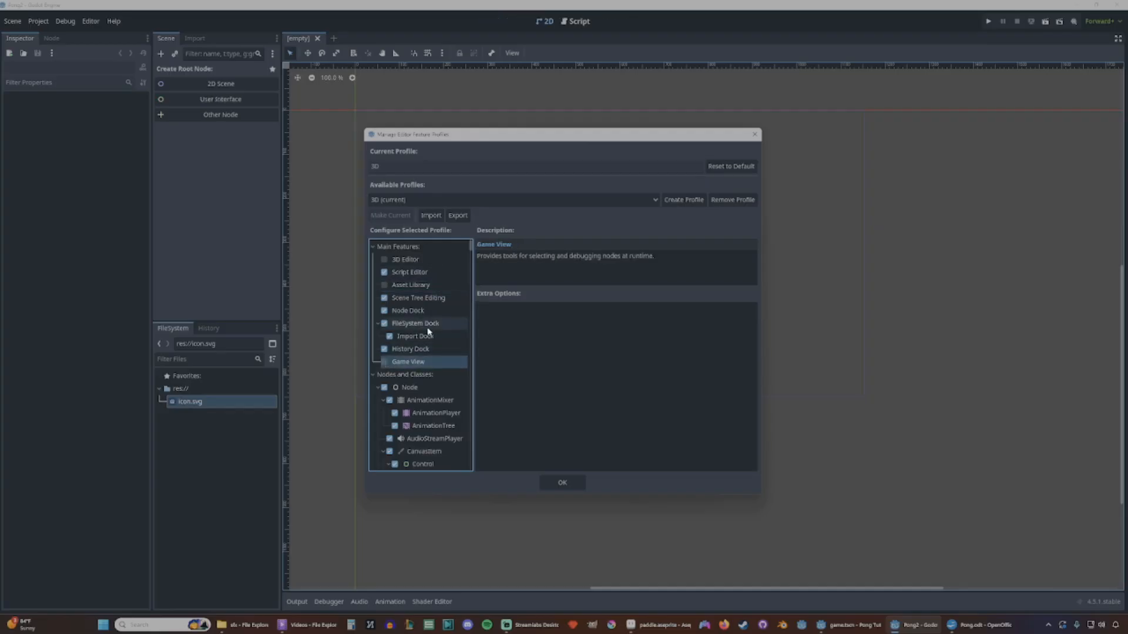
Try enabling the Node3D class among the 3D profile's nodes and classes, and disable it again.
scroll(414, 344, down, 10)
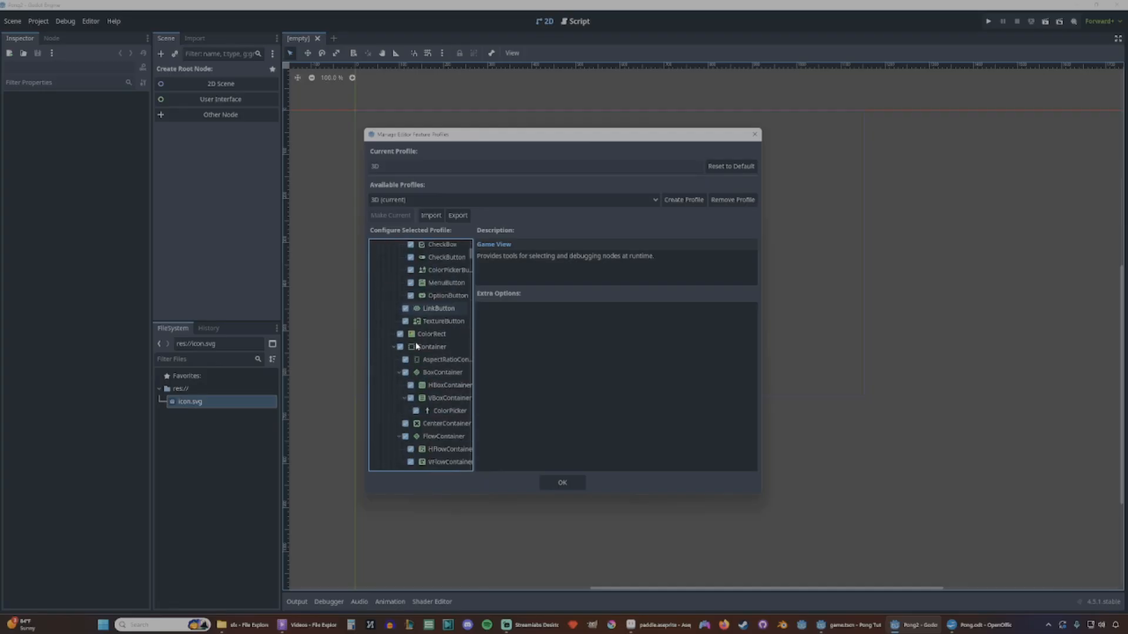
scroll(415, 346, down, 10)
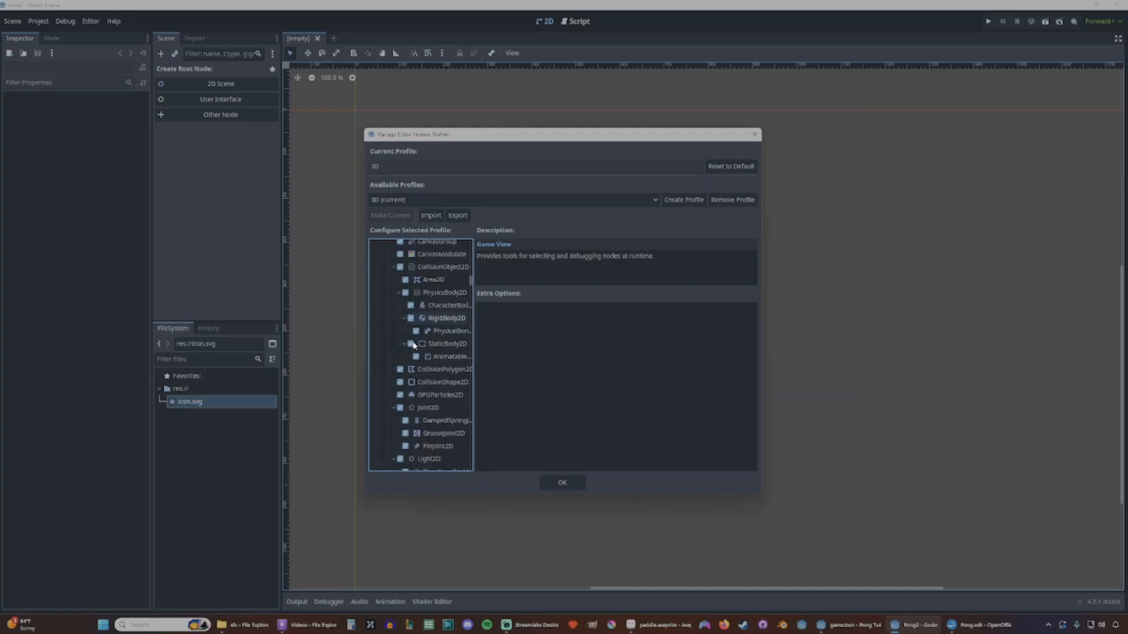
scroll(413, 345, down, 10)
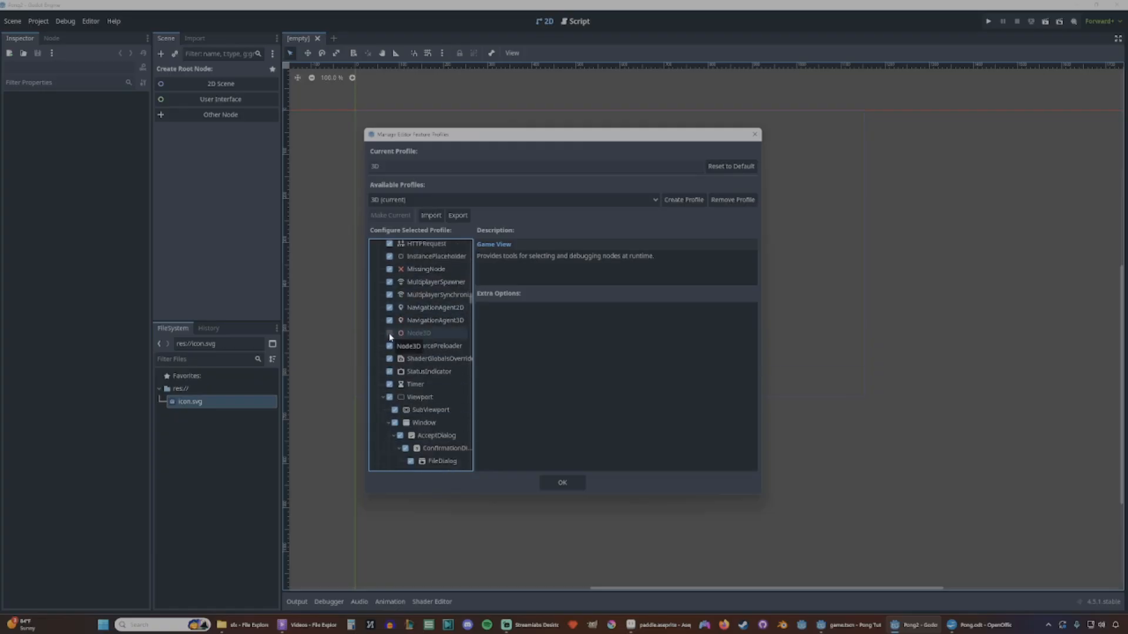
click(389, 334)
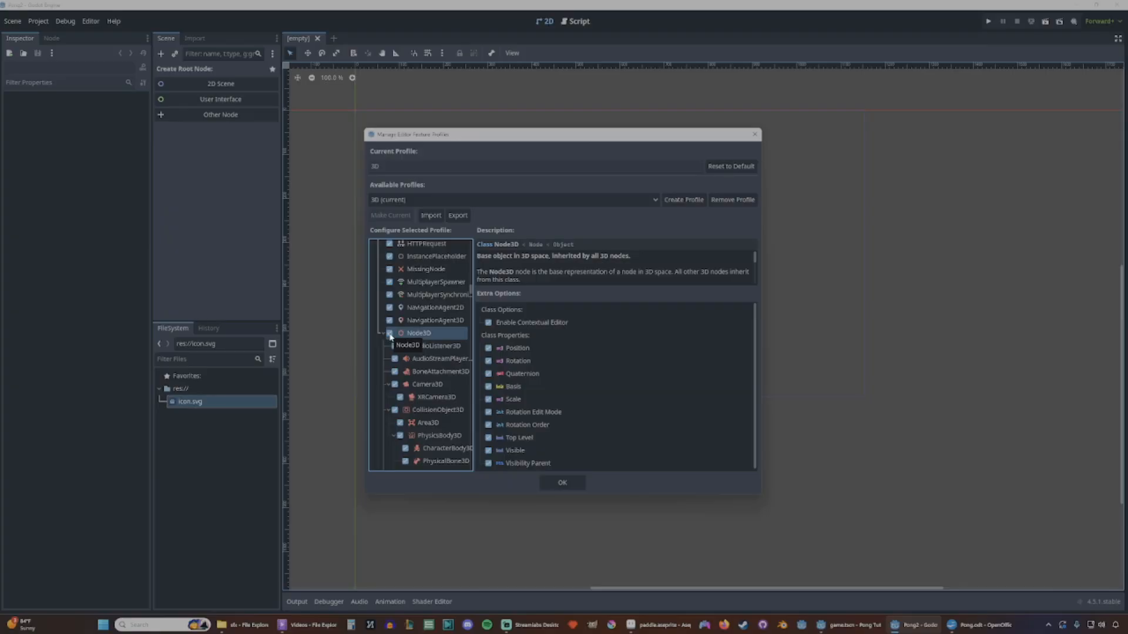
click(389, 334)
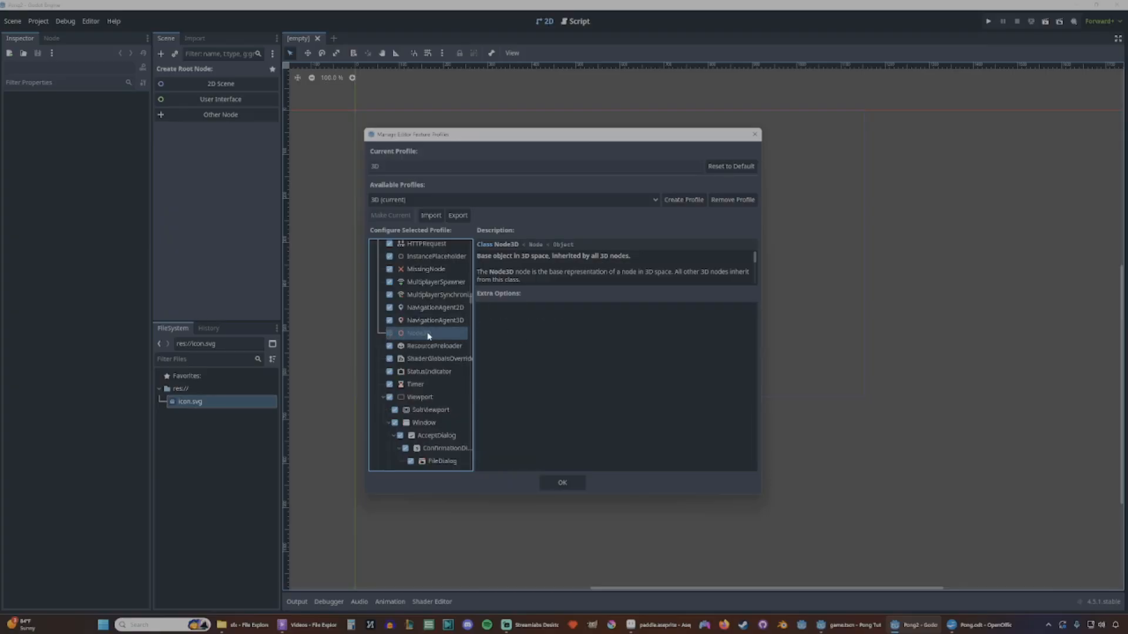
Return to the main features of the 3D profile and close the feature profile manager.
scroll(430, 330, up, 10)
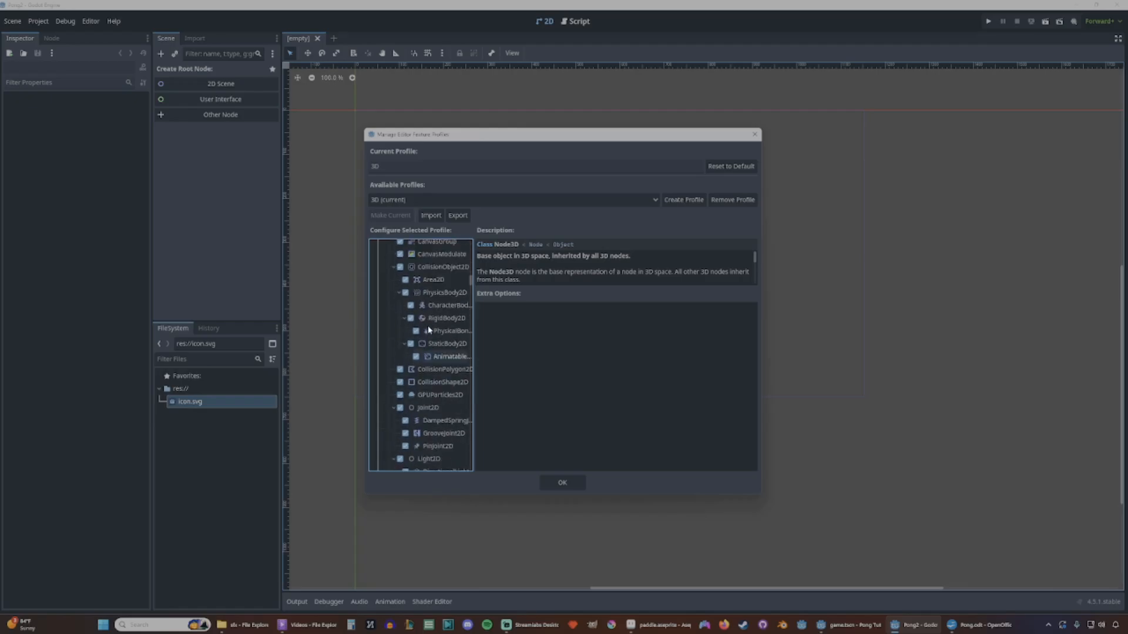
scroll(428, 330, up, 10)
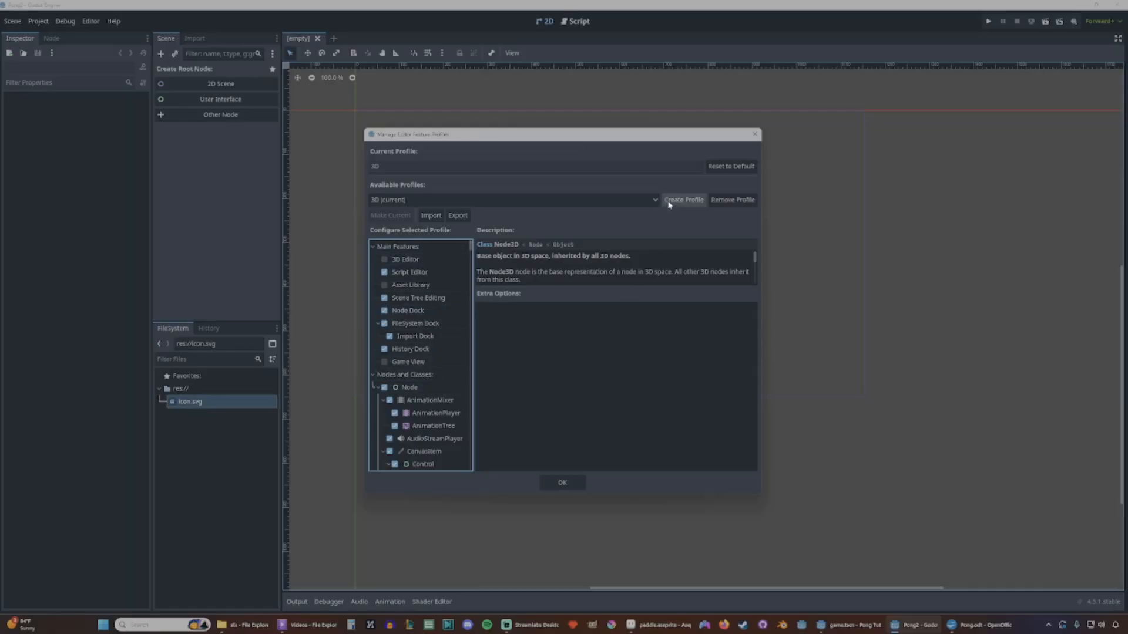
click(556, 483)
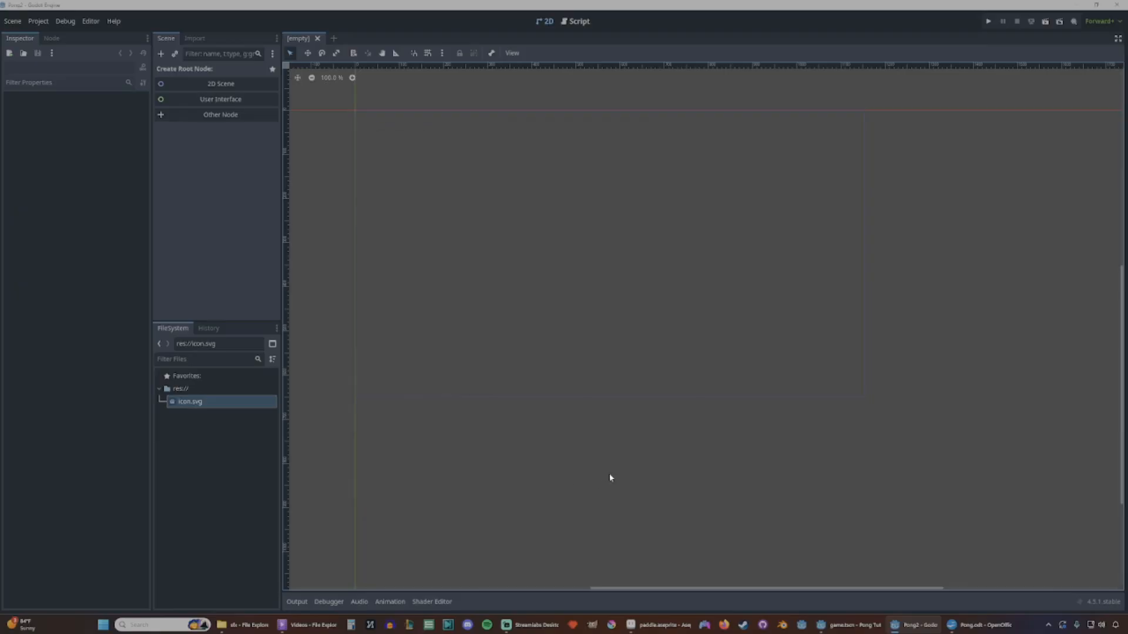
Switch to GitHub Desktop and create a new local repository named pong-2 in the Godot documents folder.
click(763, 627)
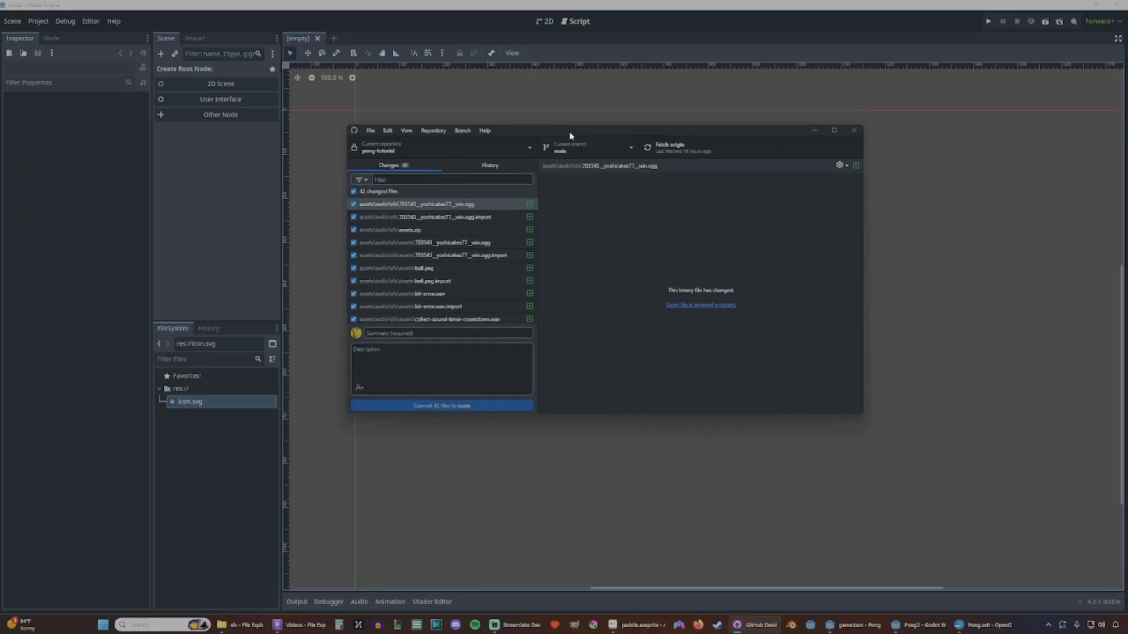
drag(570, 129, 579, 171)
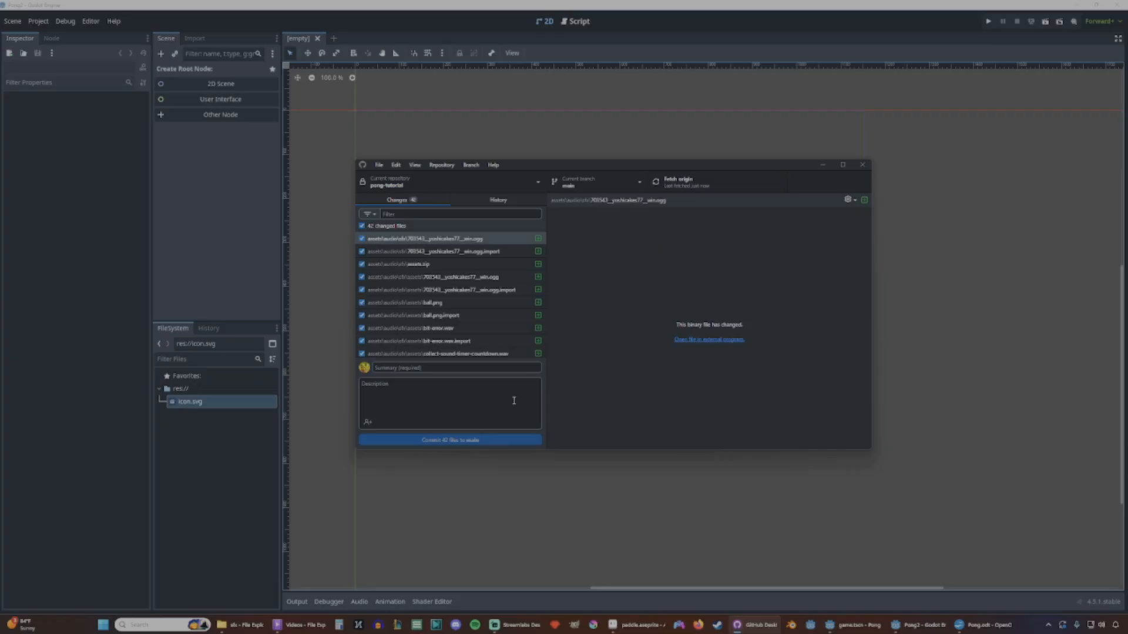
click(247, 626)
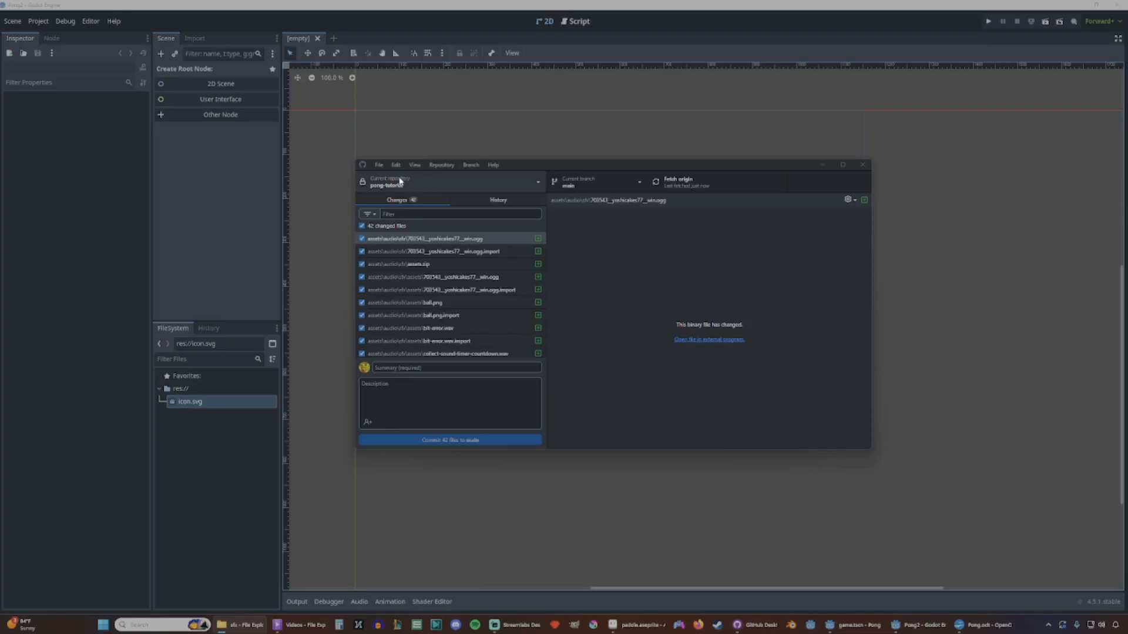
click(379, 165)
click(398, 177)
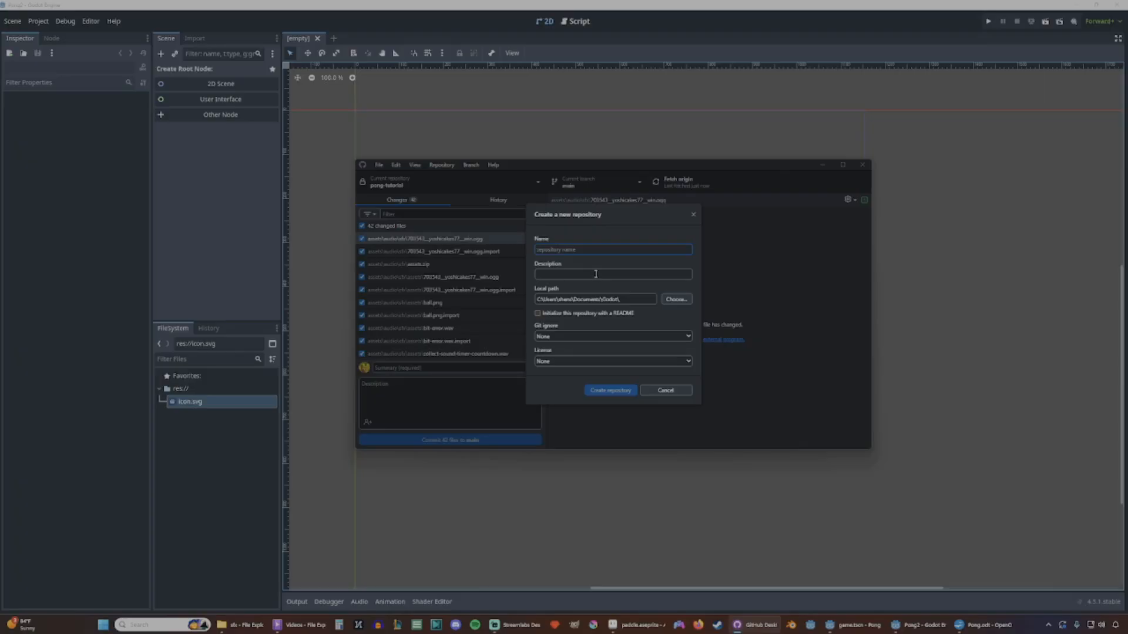
text(pong)
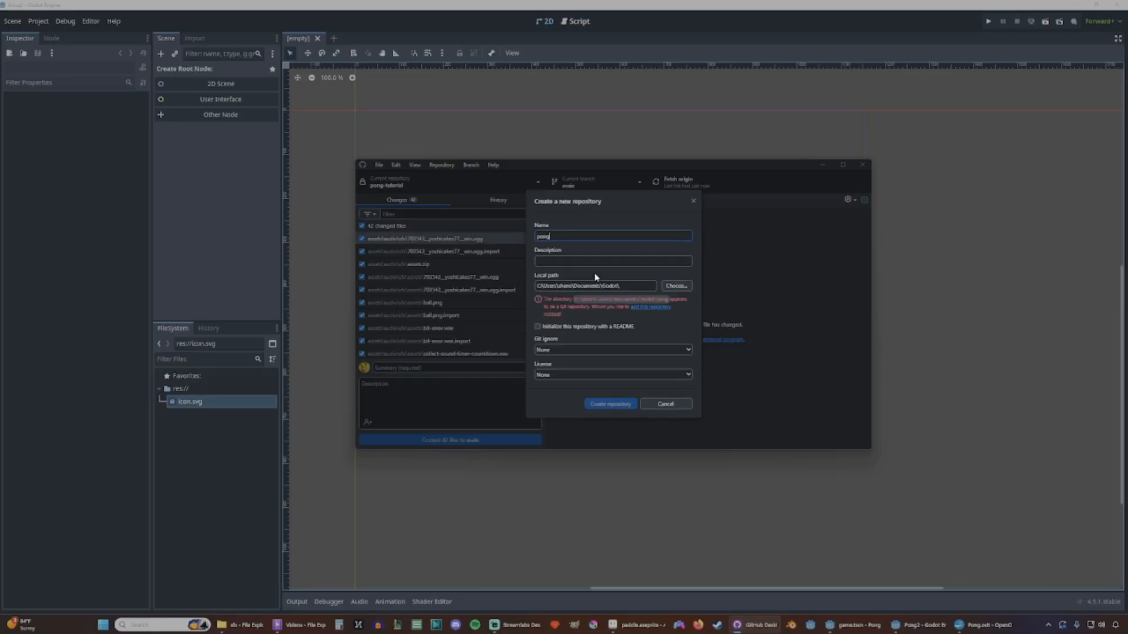
text(2)
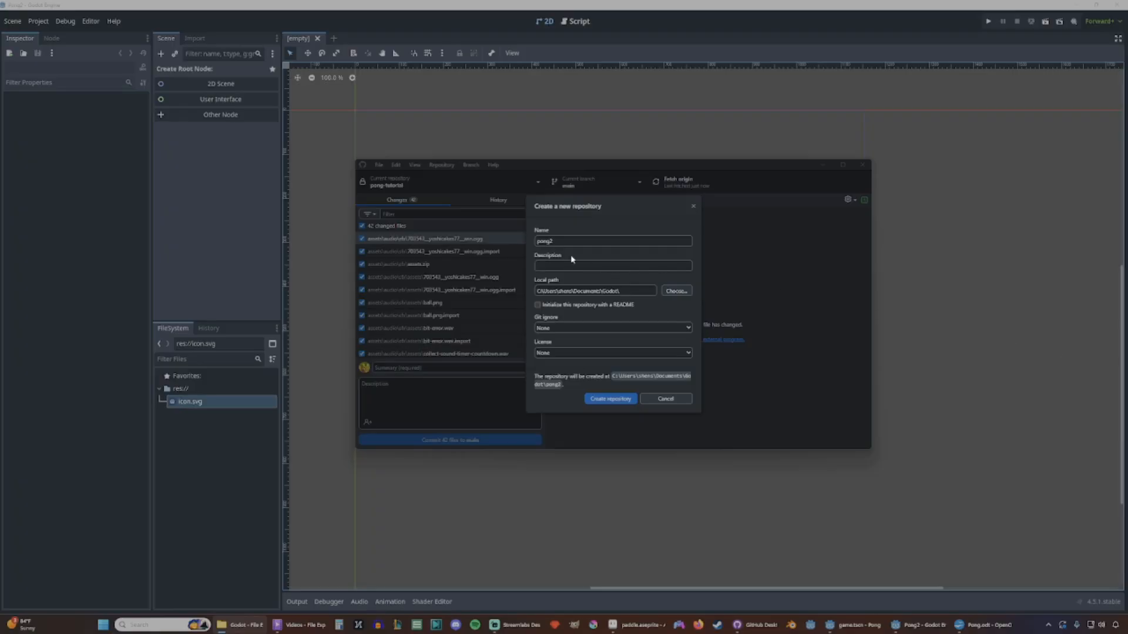
click(551, 241)
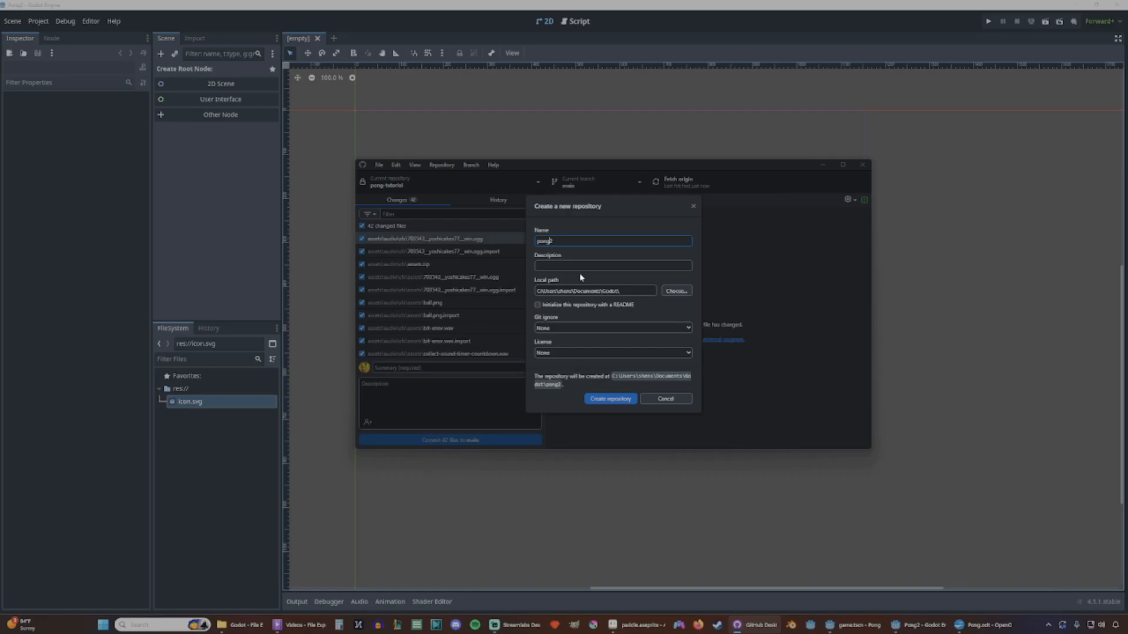
text(-)
drag(558, 241, 536, 242)
click(604, 402)
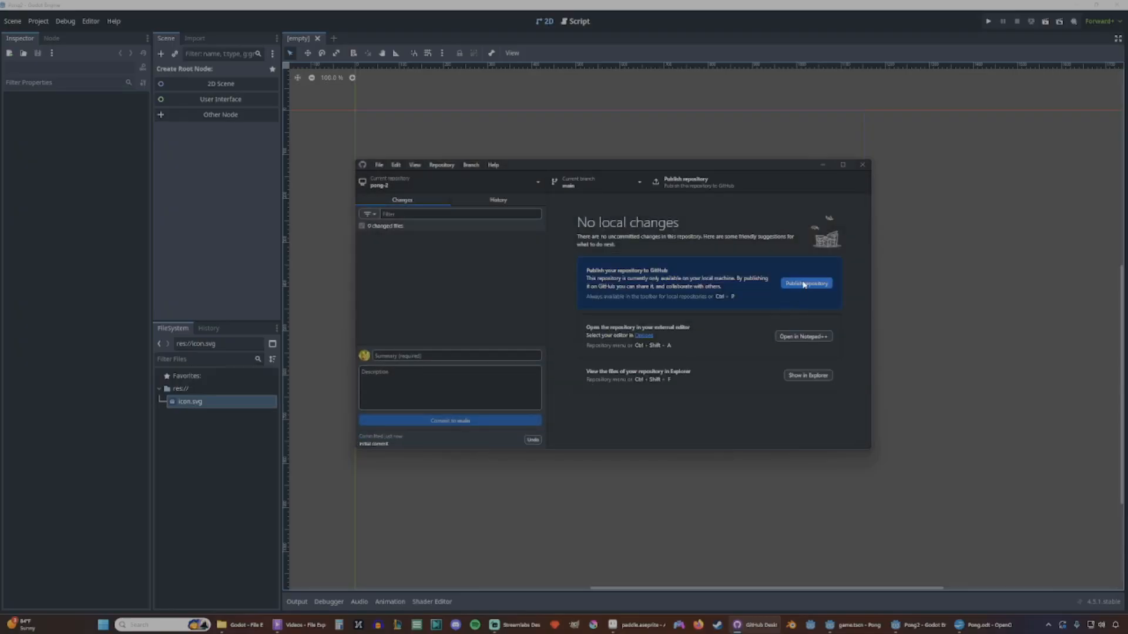
Publish the pong-2 repository to GitHub with its code kept private, and minimize GitHub Desktop.
click(804, 284)
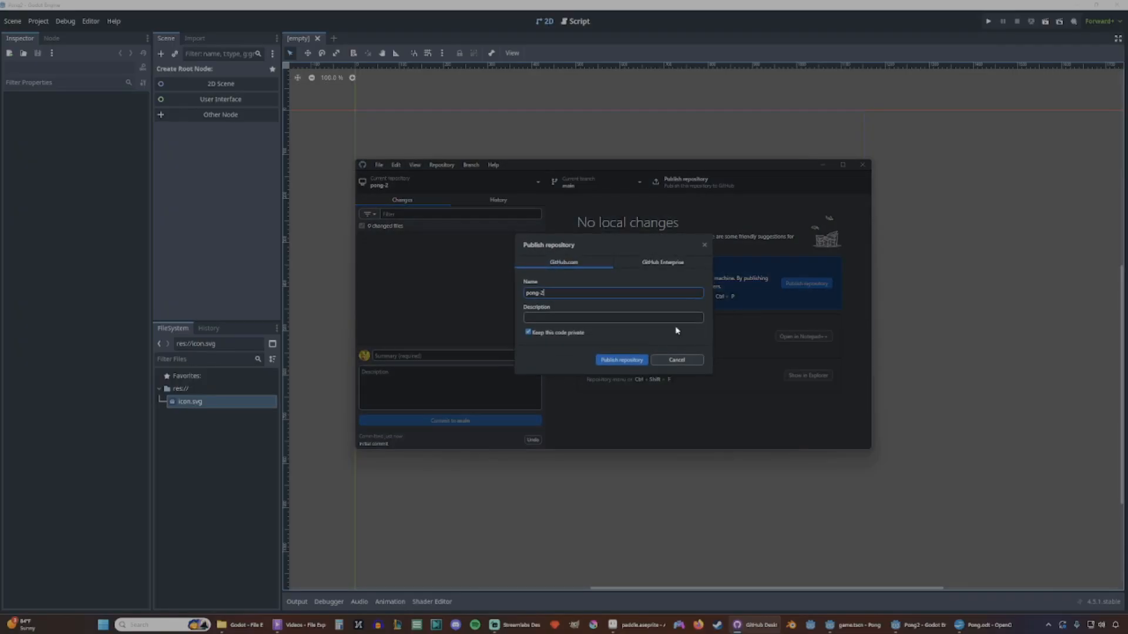
click(622, 361)
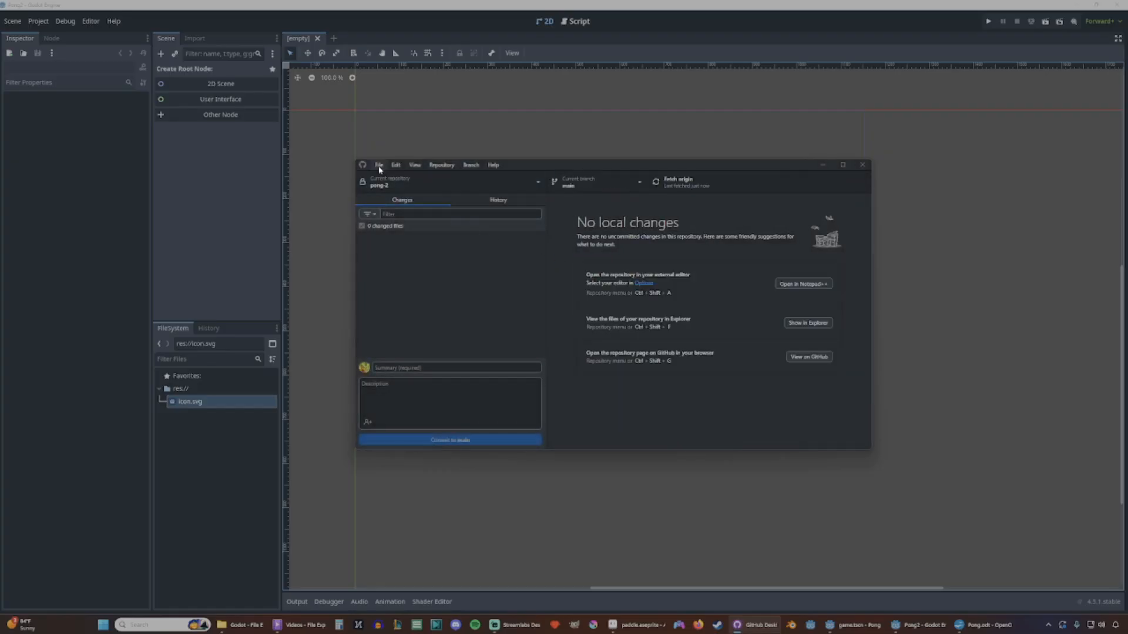
click(380, 166)
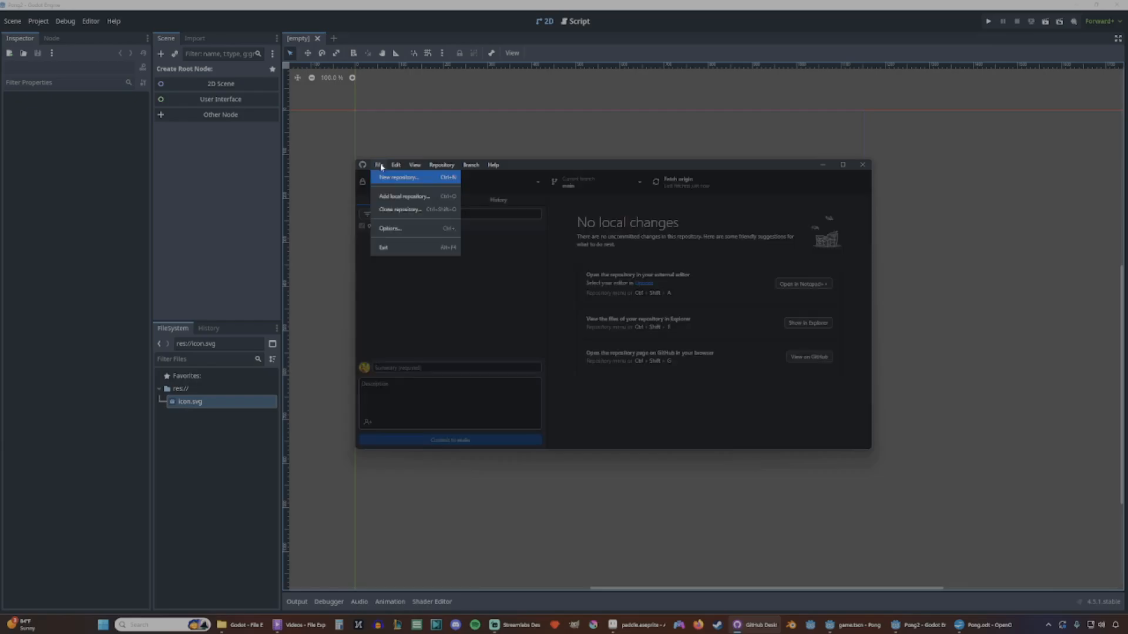
click(380, 166)
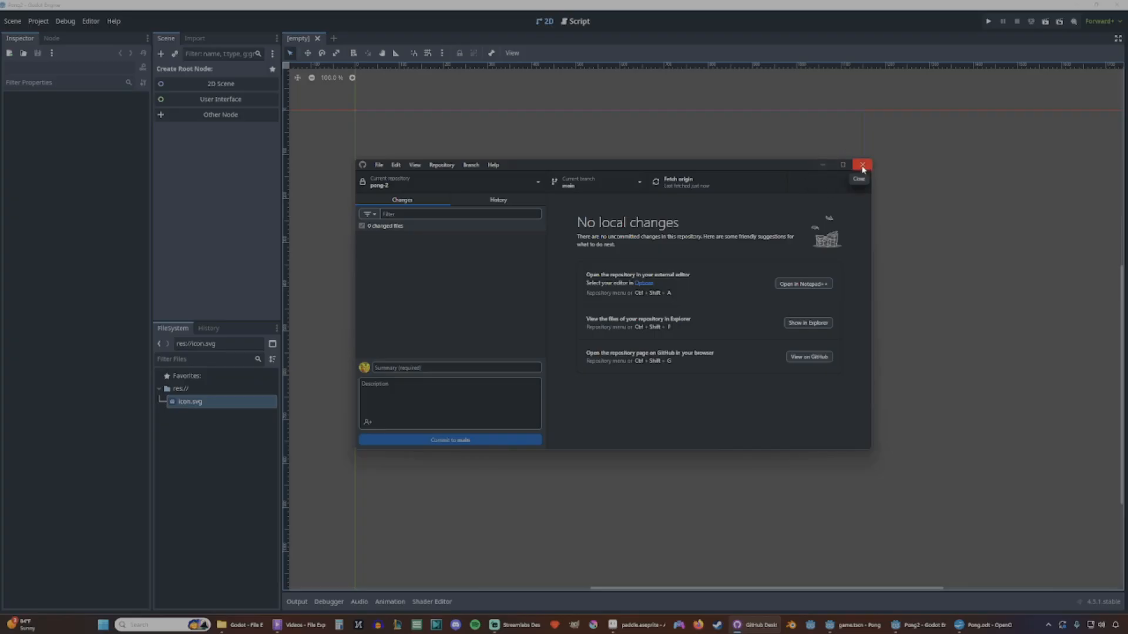
click(825, 166)
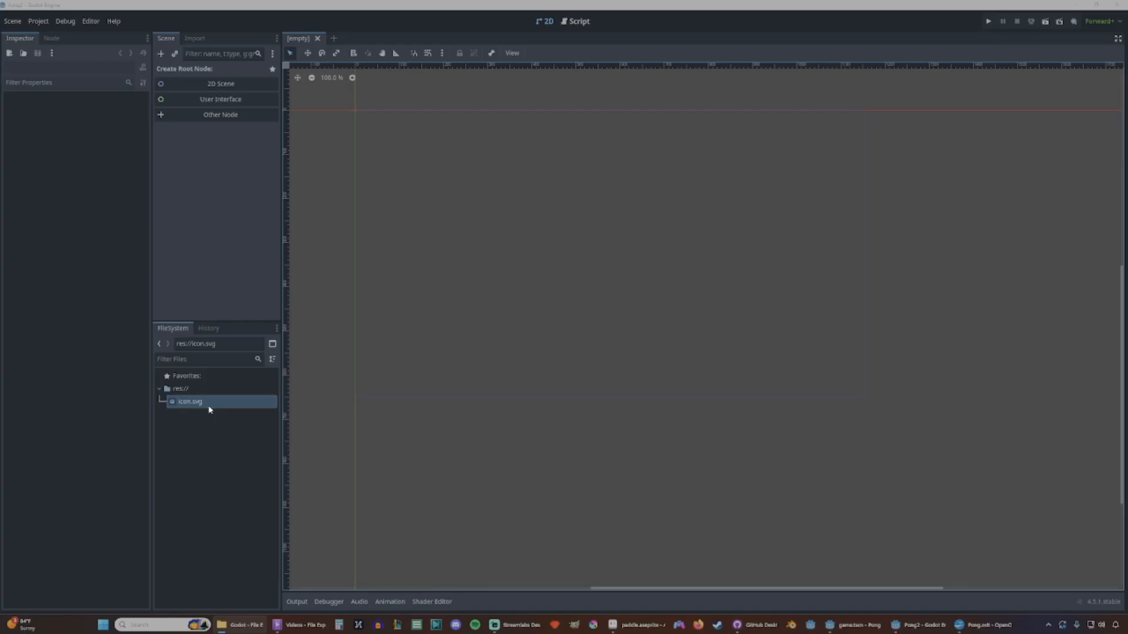
Create a folder named assets in the project's res:// root.
click(201, 421)
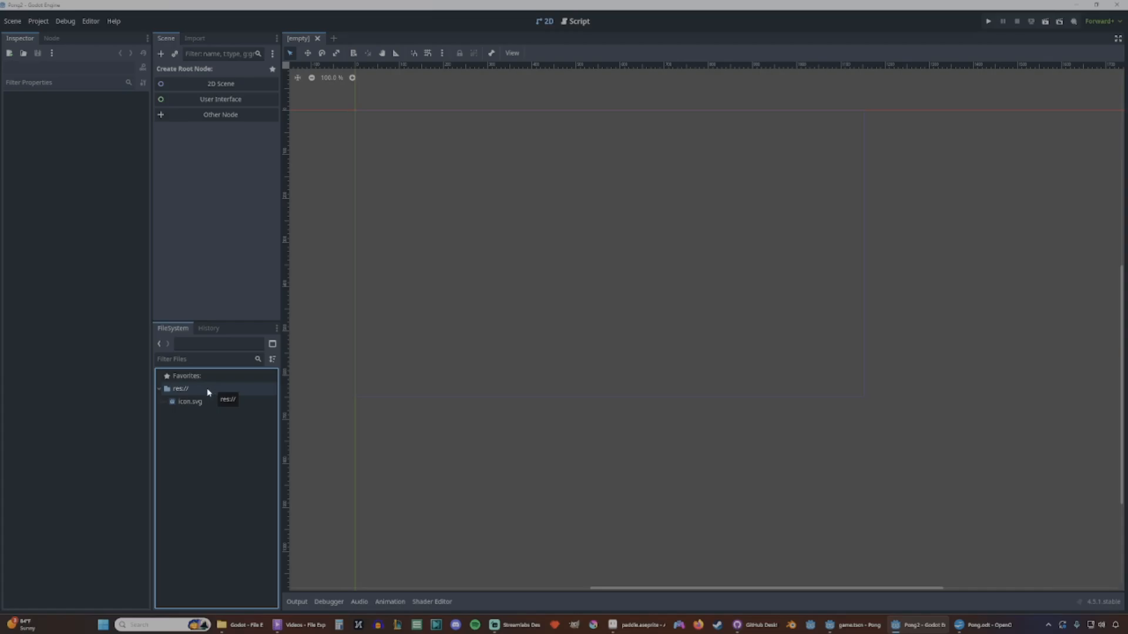
right_click(208, 391)
mouse_move(272, 398)
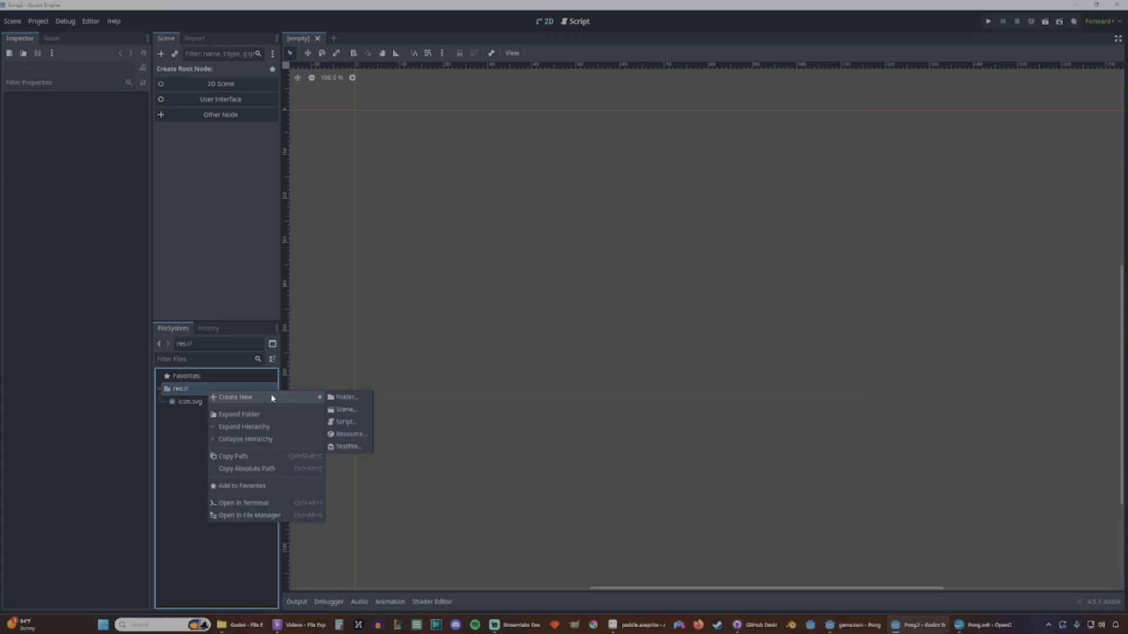
click(346, 398)
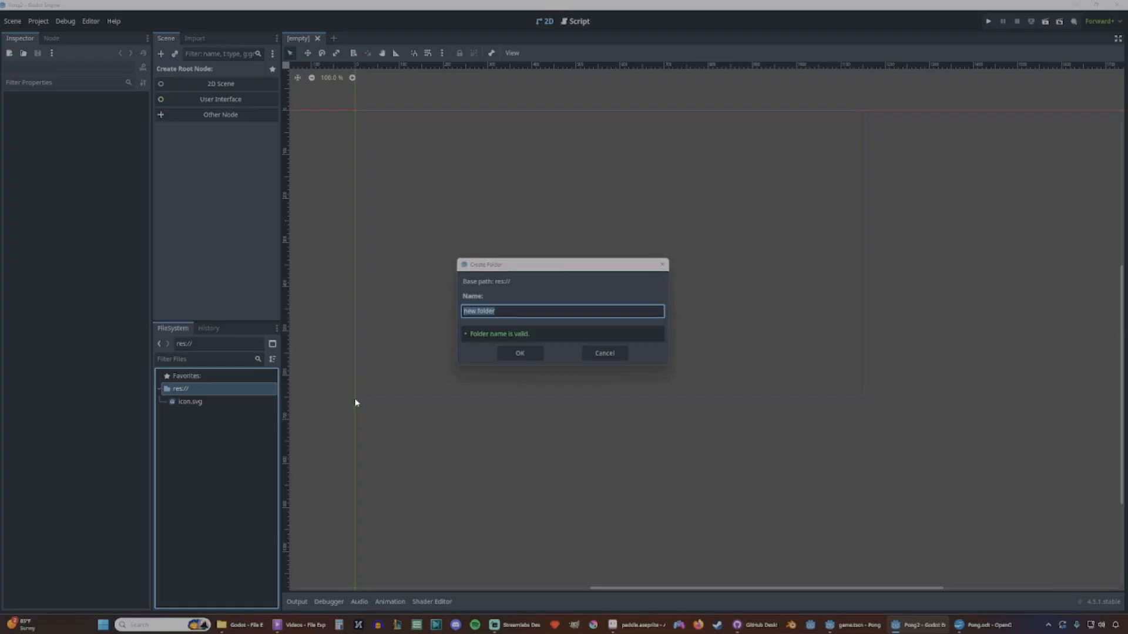
text(assets)
key(Return)
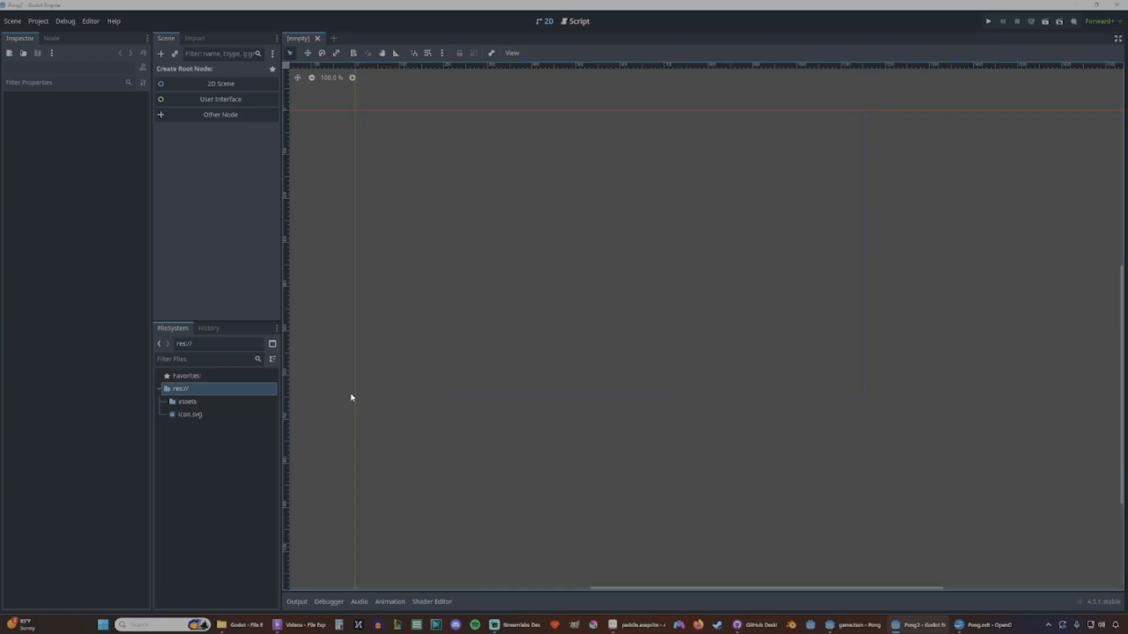
Create a sprites folder inside the assets folder.
right_click(209, 403)
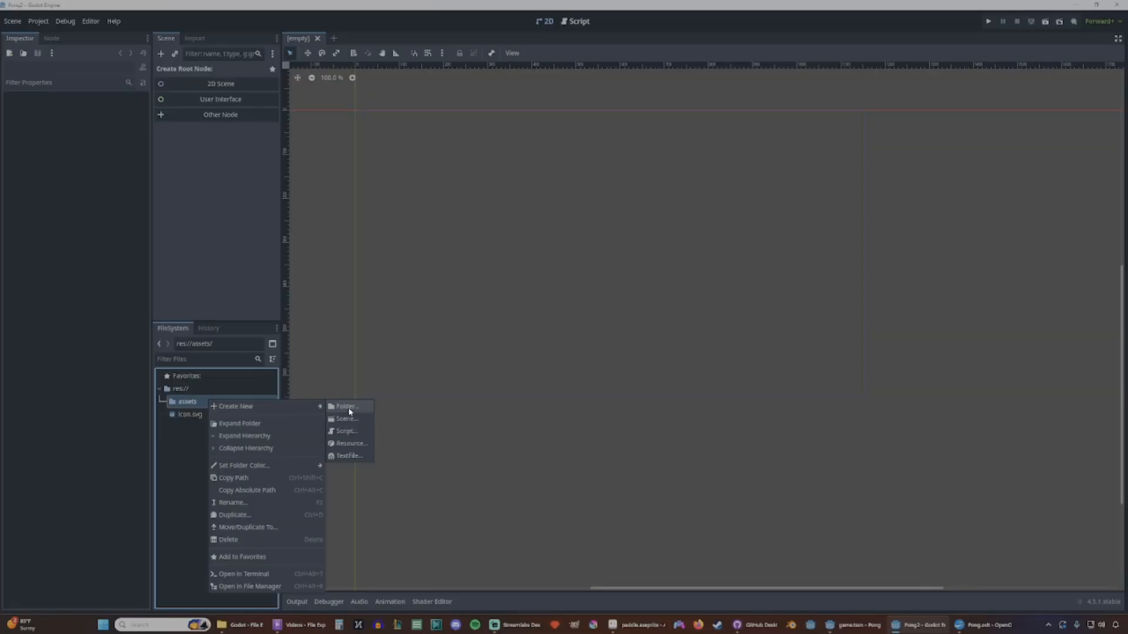
click(347, 406)
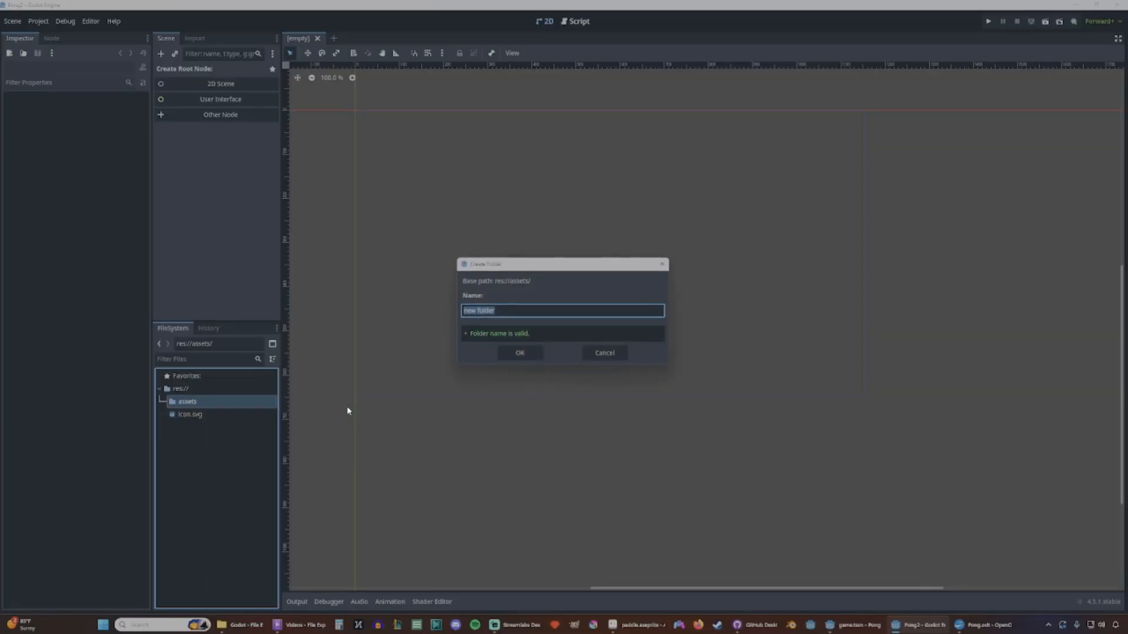
text(sprites)
key(Return)
Create an audio folder inside the assets folder.
right_click(203, 402)
mouse_move(277, 407)
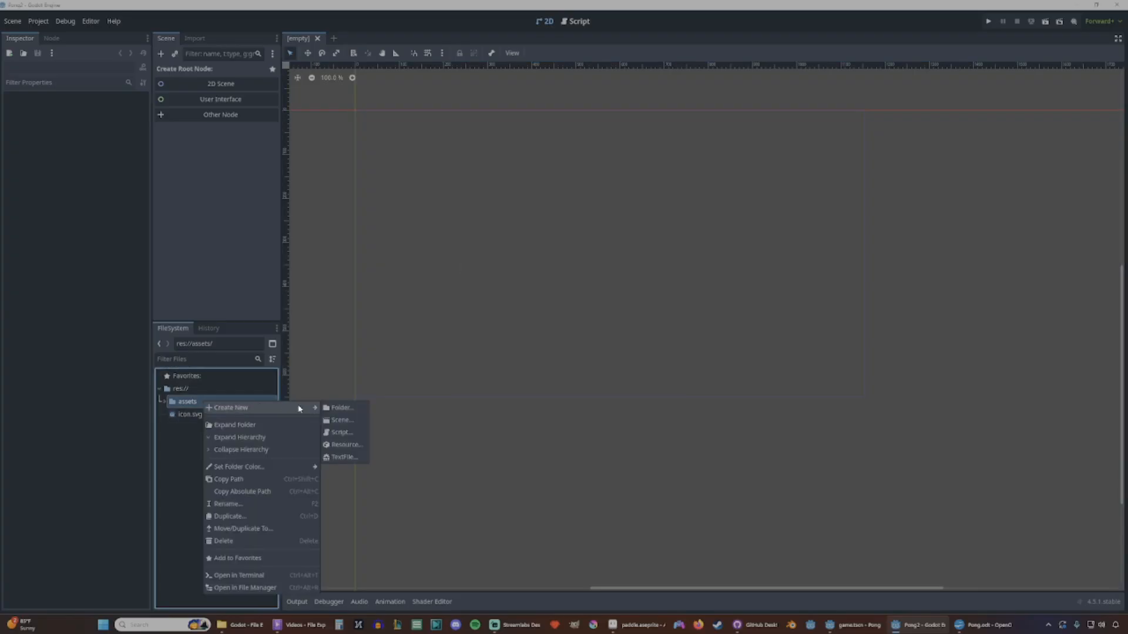
click(336, 408)
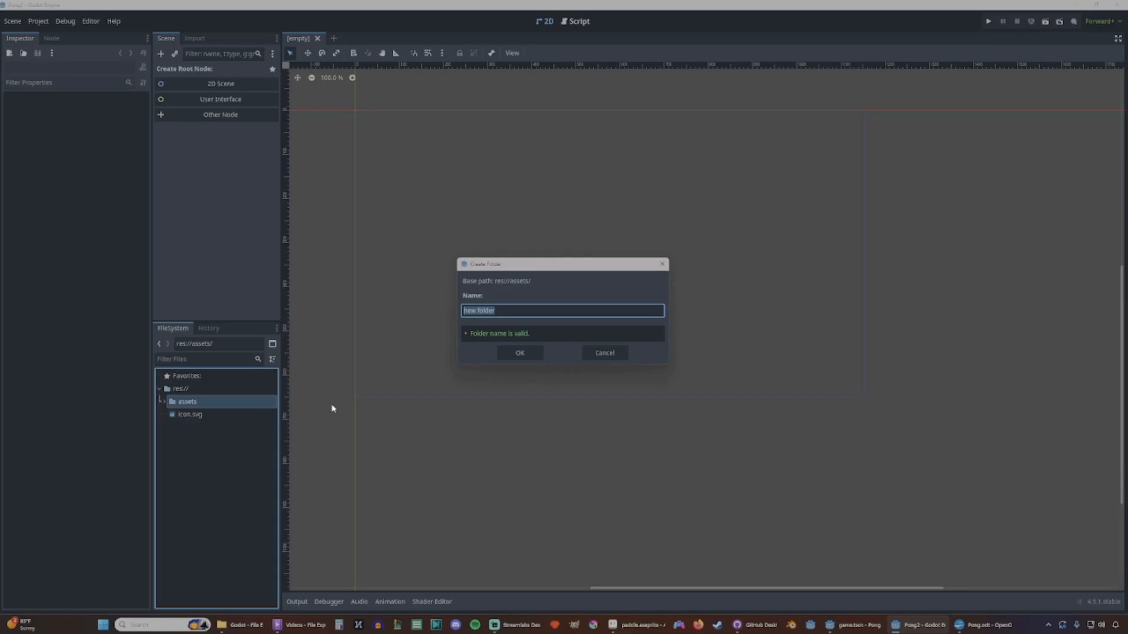
text(audio)
key(Return)
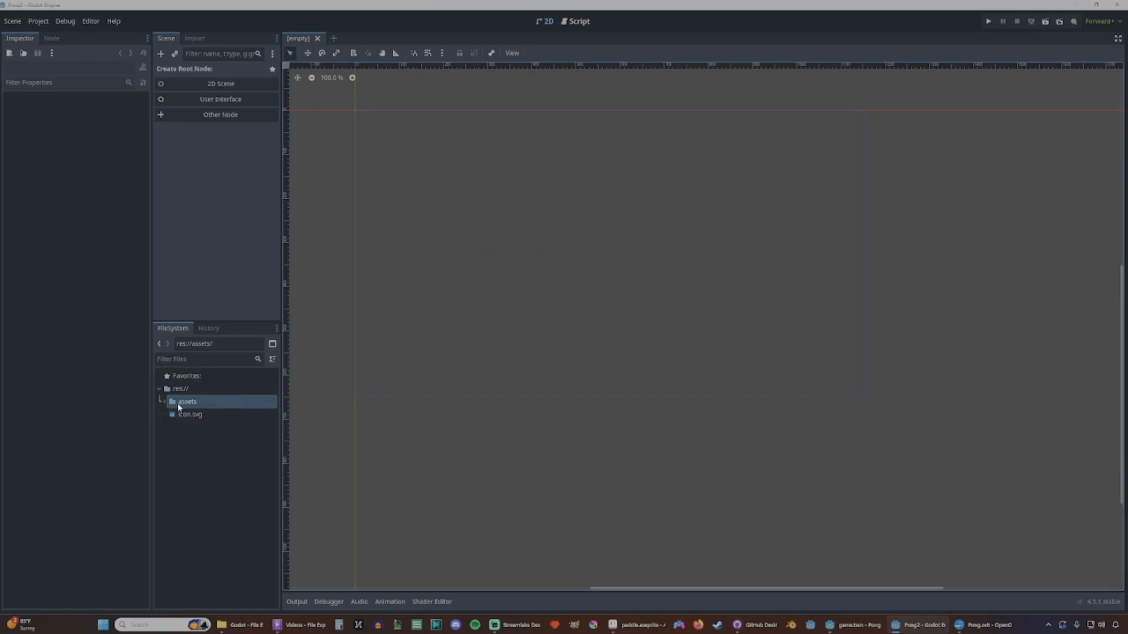
Expand the assets folder and create an sfx folder inside its audio folder.
click(163, 402)
right_click(193, 415)
mouse_move(265, 421)
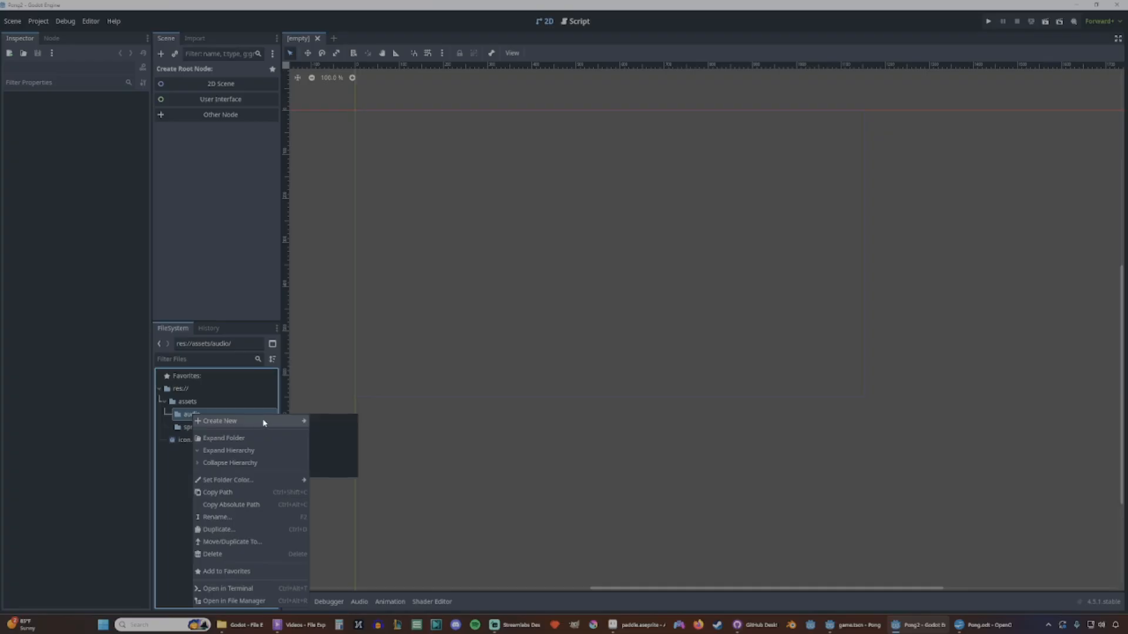
click(328, 422)
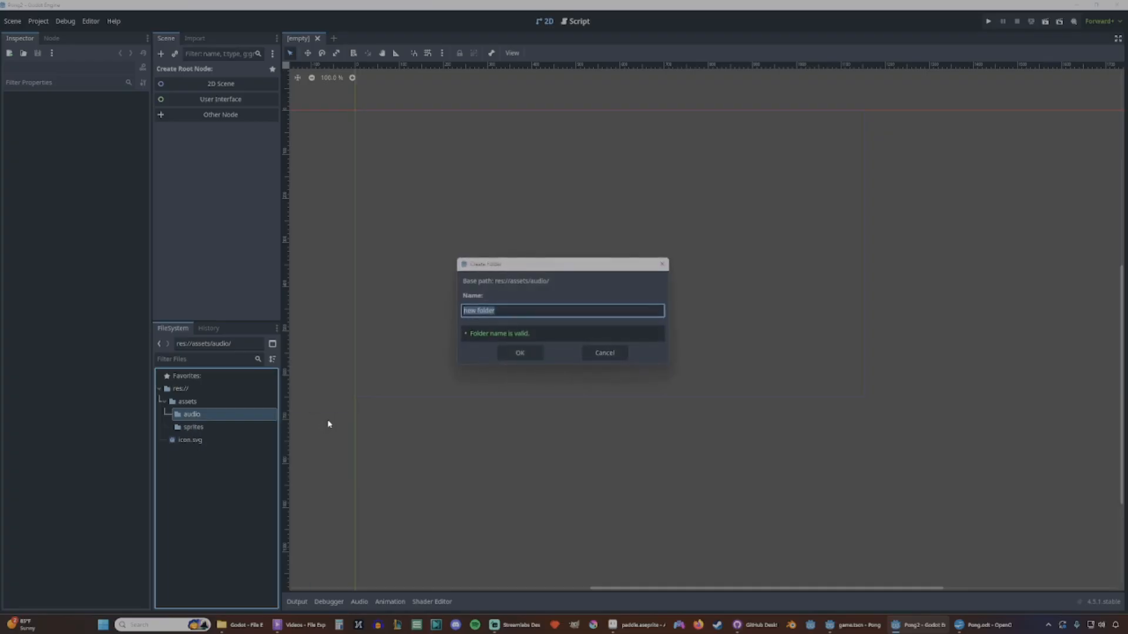
text(sfx)
key(Return)
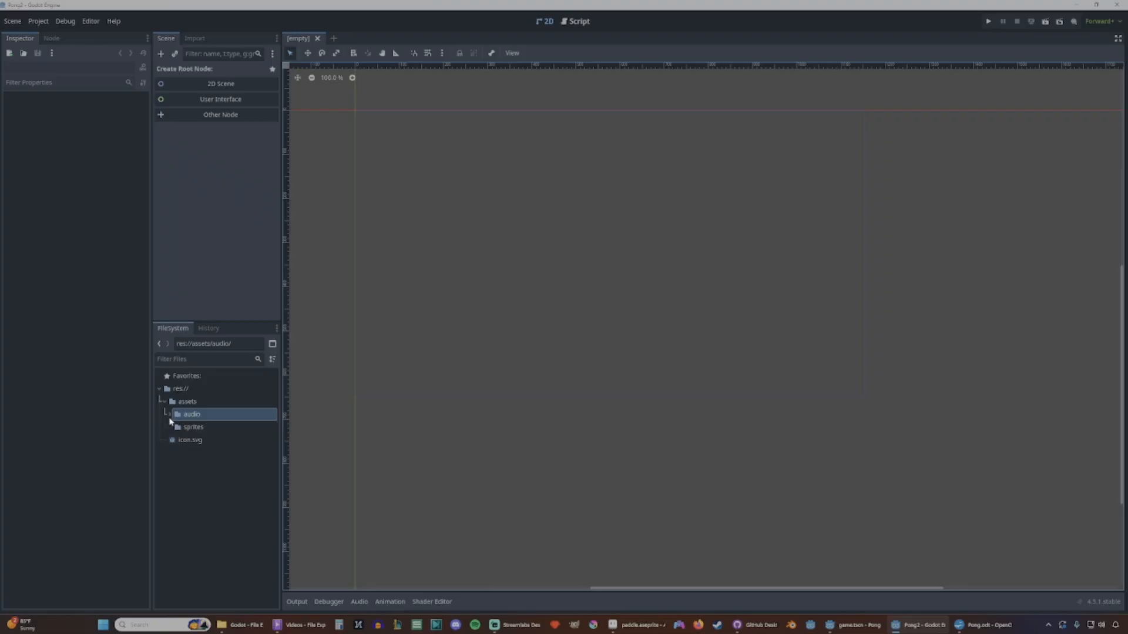
Use File Explorer to add ball.png, line.png and paddle.png to sprites and the sound files to sfx, and expand the asset folders.
click(170, 416)
click(253, 626)
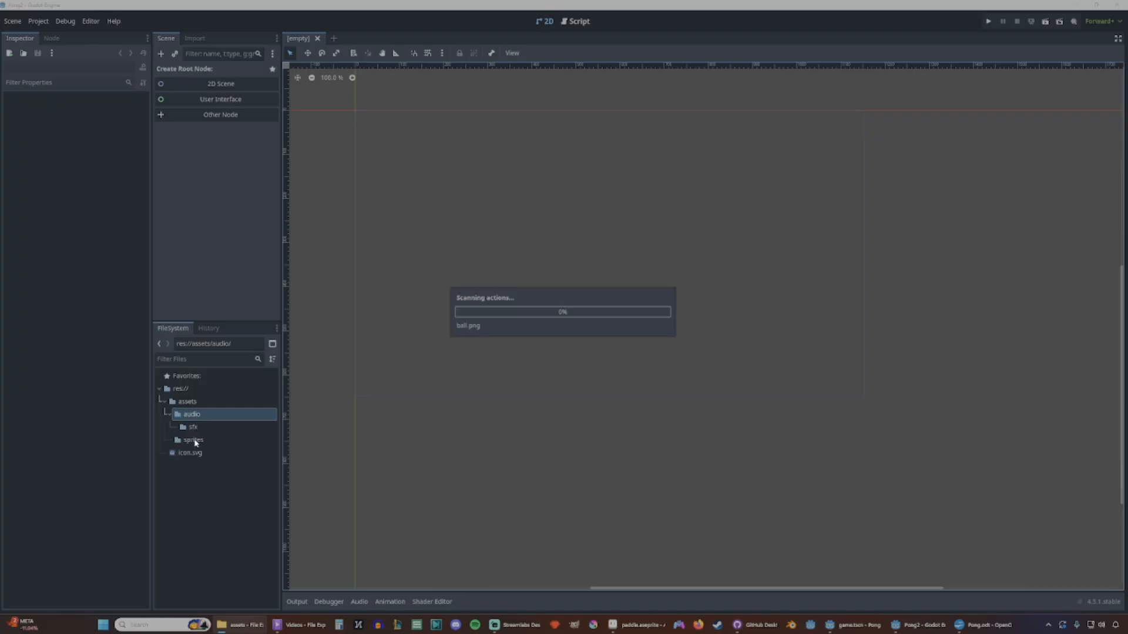
click(169, 440)
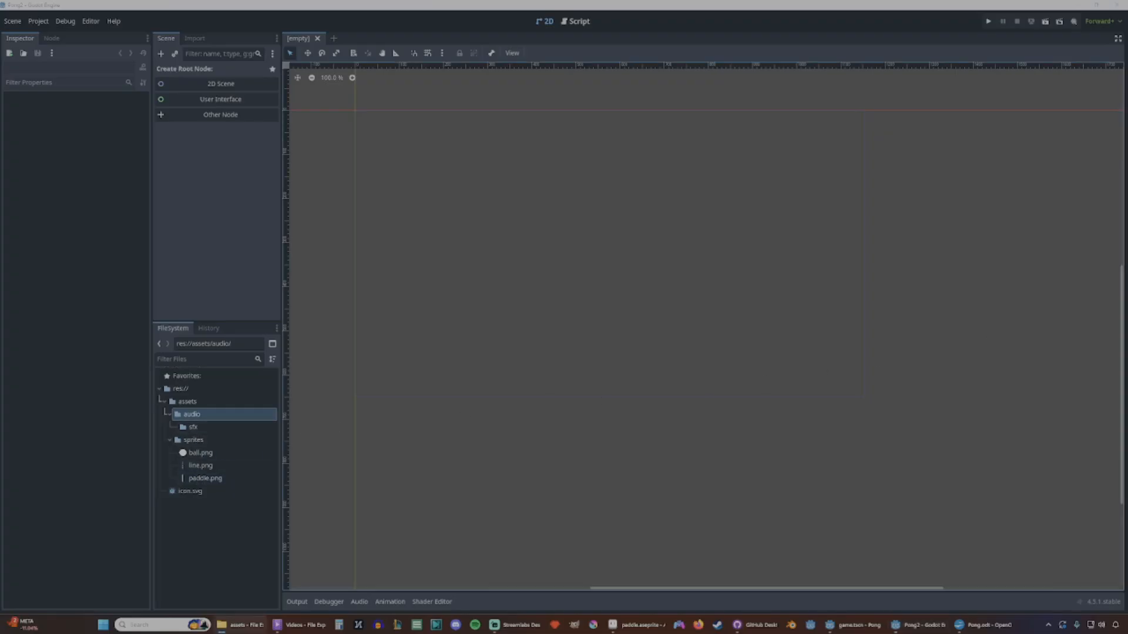
click(175, 428)
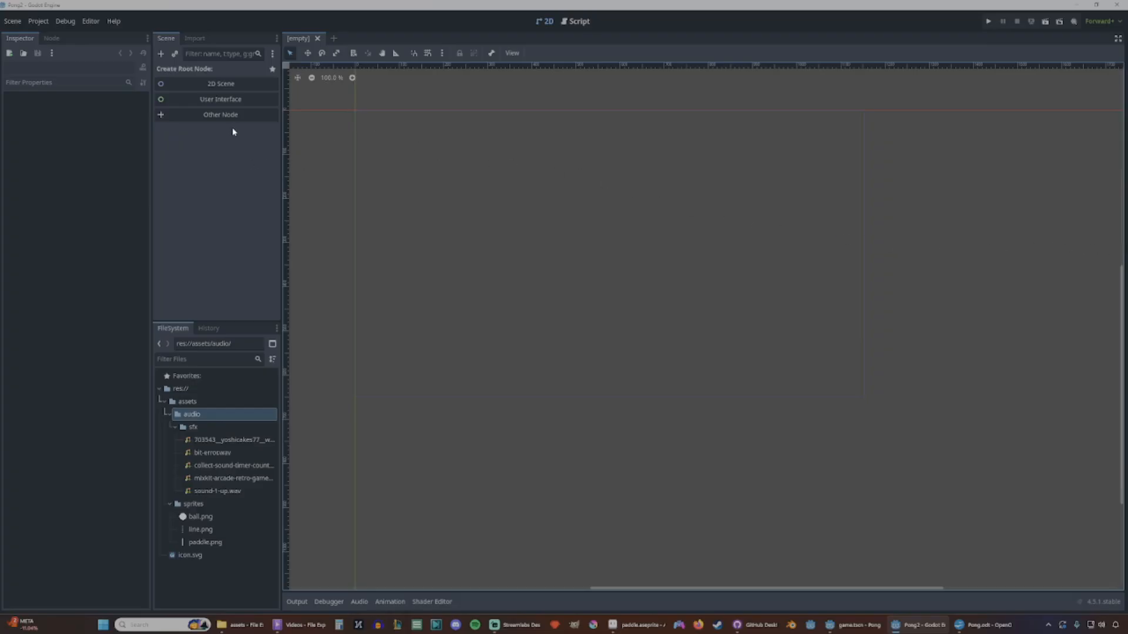
In the project's display window settings, set the viewport width to 640 and the viewport height to 360.
click(42, 24)
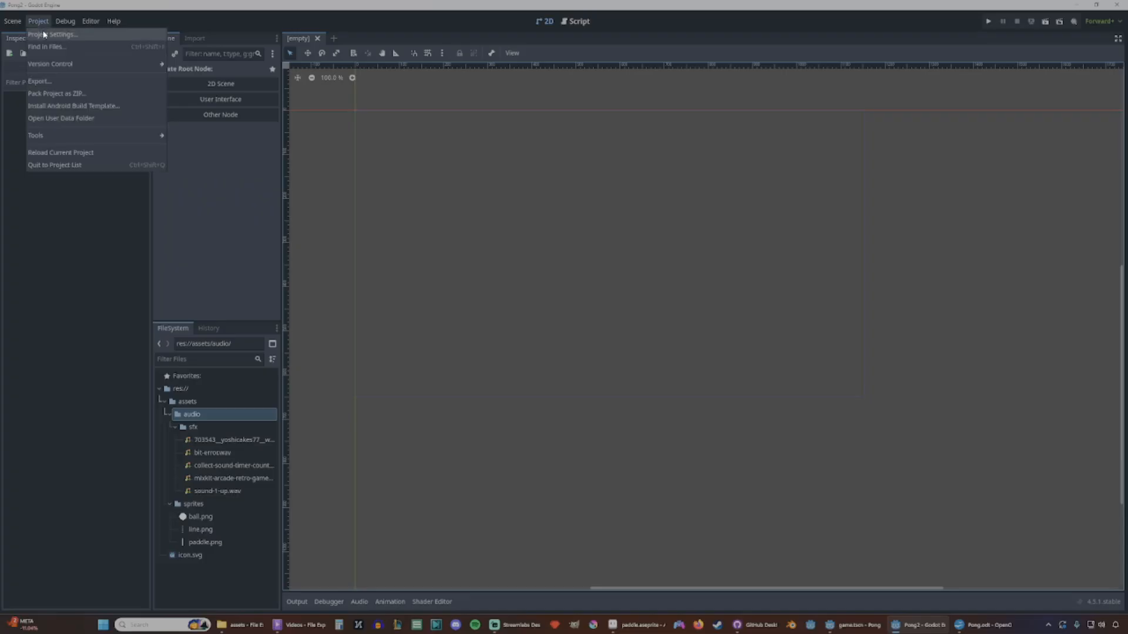
click(45, 36)
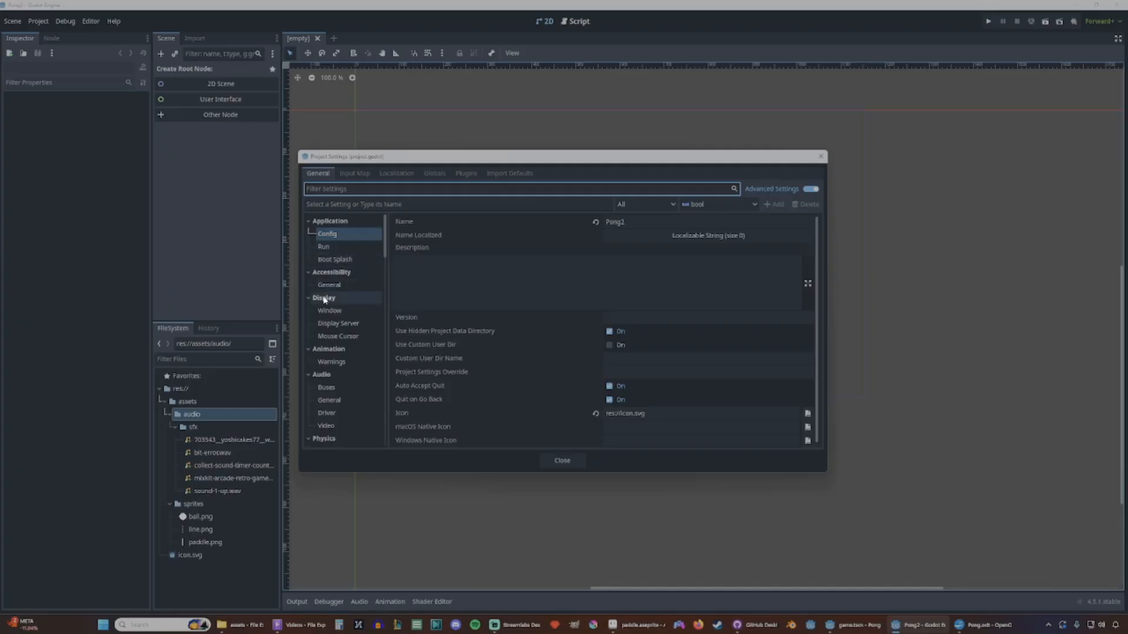
click(351, 312)
click(640, 234)
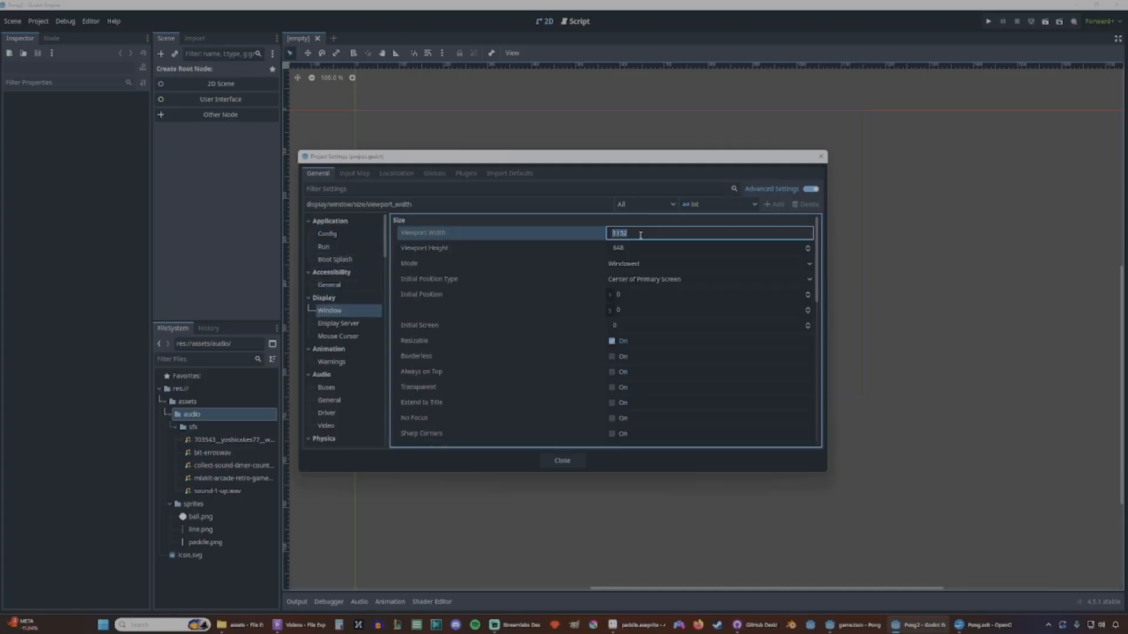
text(640)
key(Tab)
text(360)
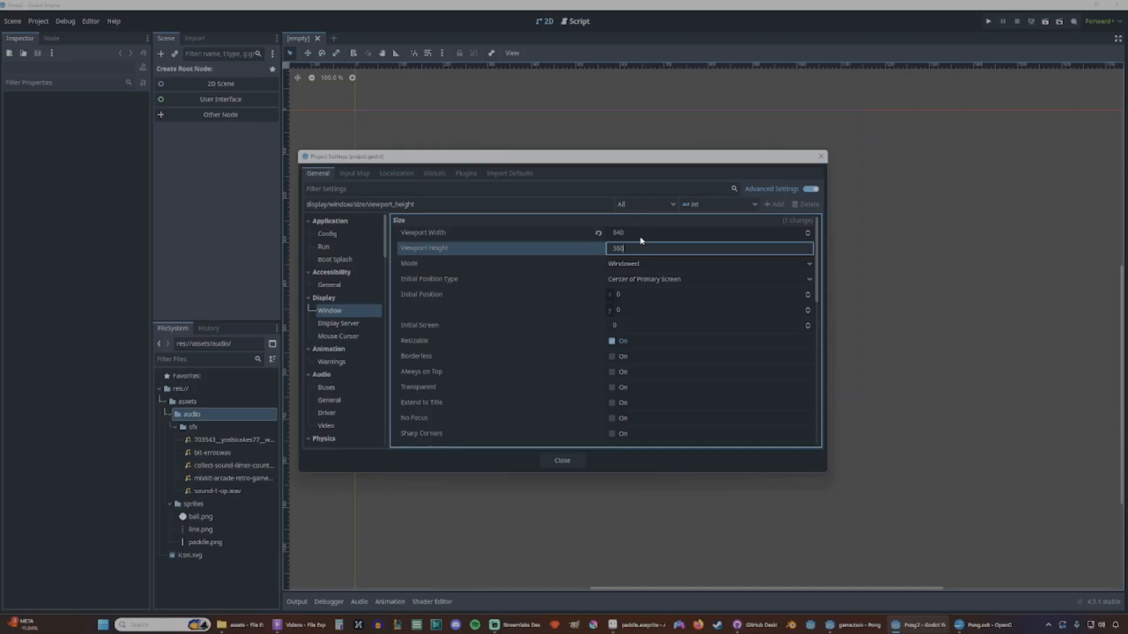
Apply the entered viewport height of 360.
key(Return)
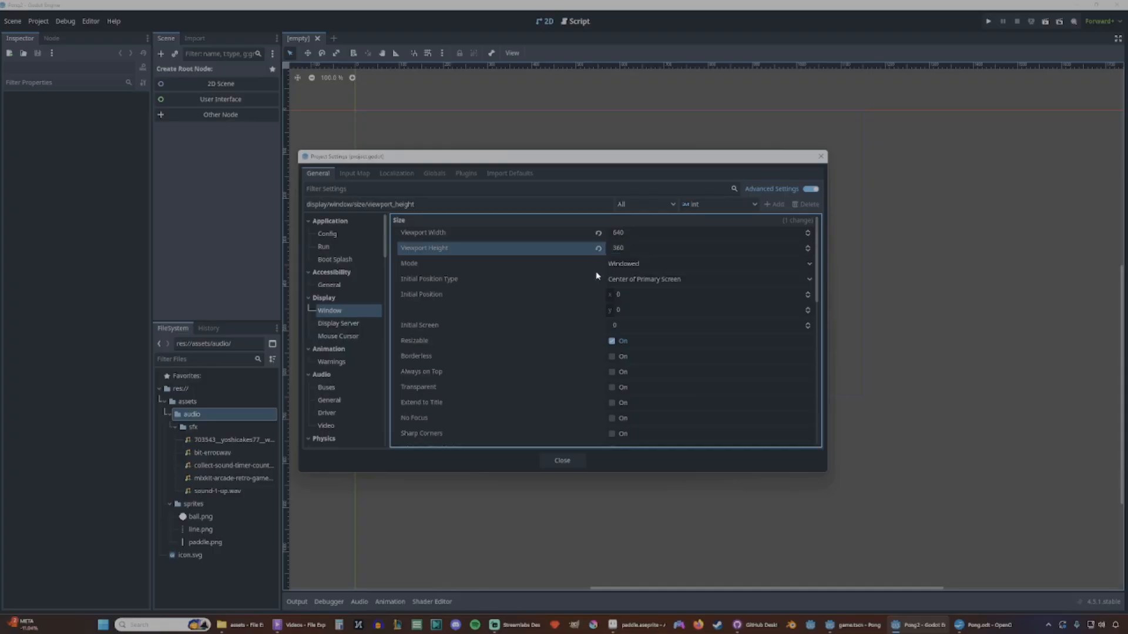
Set the window width override to 1280 and the window height override to 720 in the display window settings.
scroll(608, 282, down, 4)
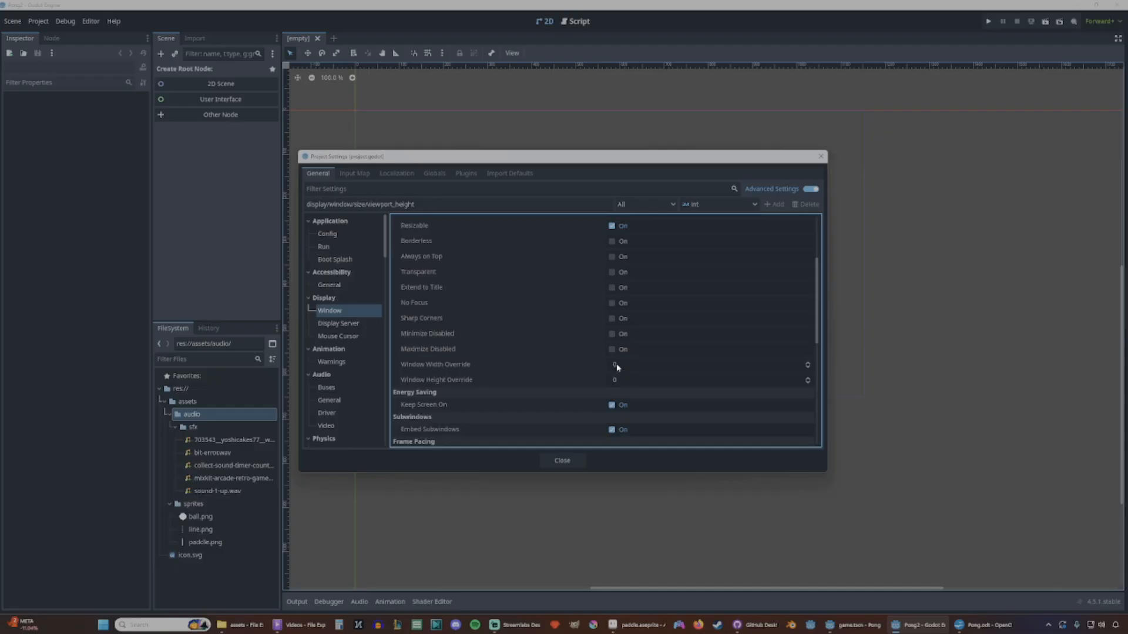
click(616, 364)
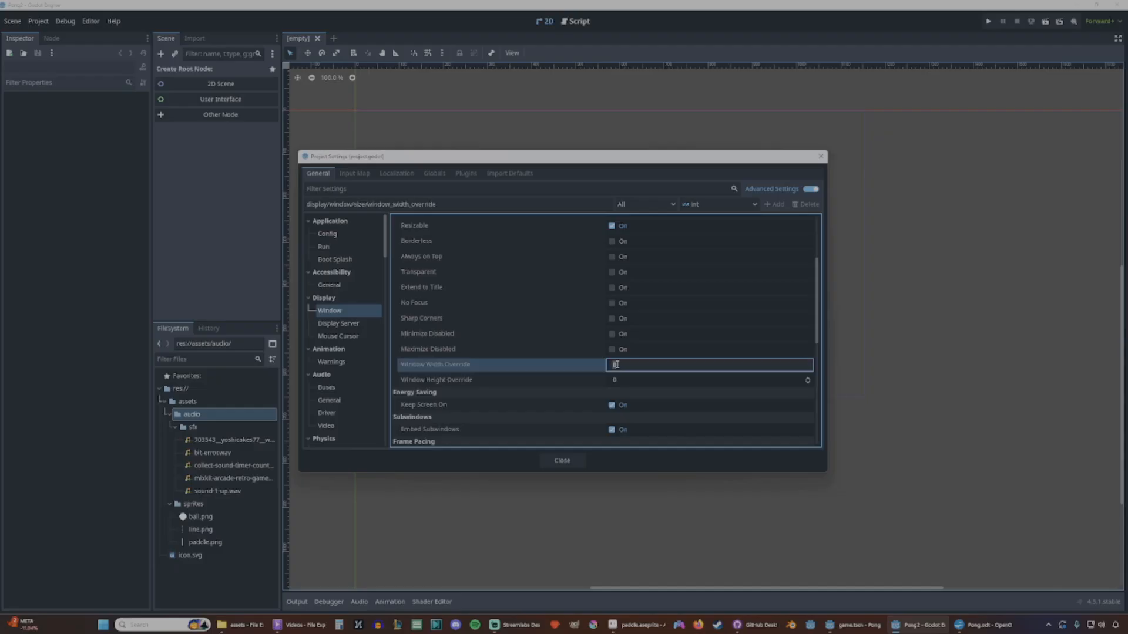
text(1280)
key(Tab)
text(720)
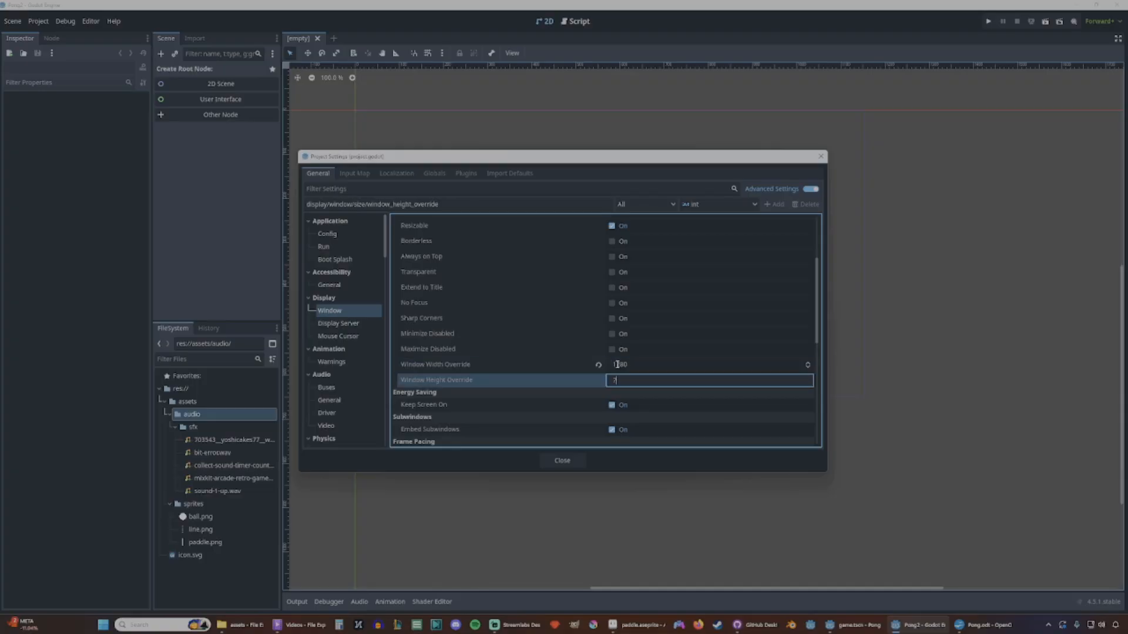
click(587, 355)
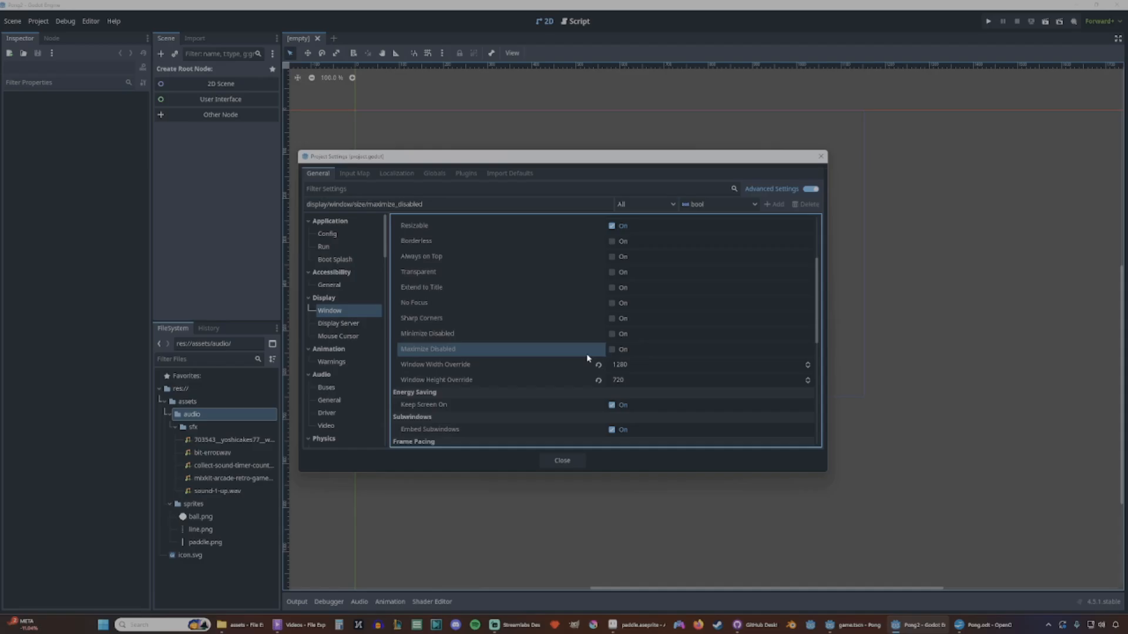
Set the window width override to 1920 and the window height override to 1080.
click(621, 365)
text(1920)
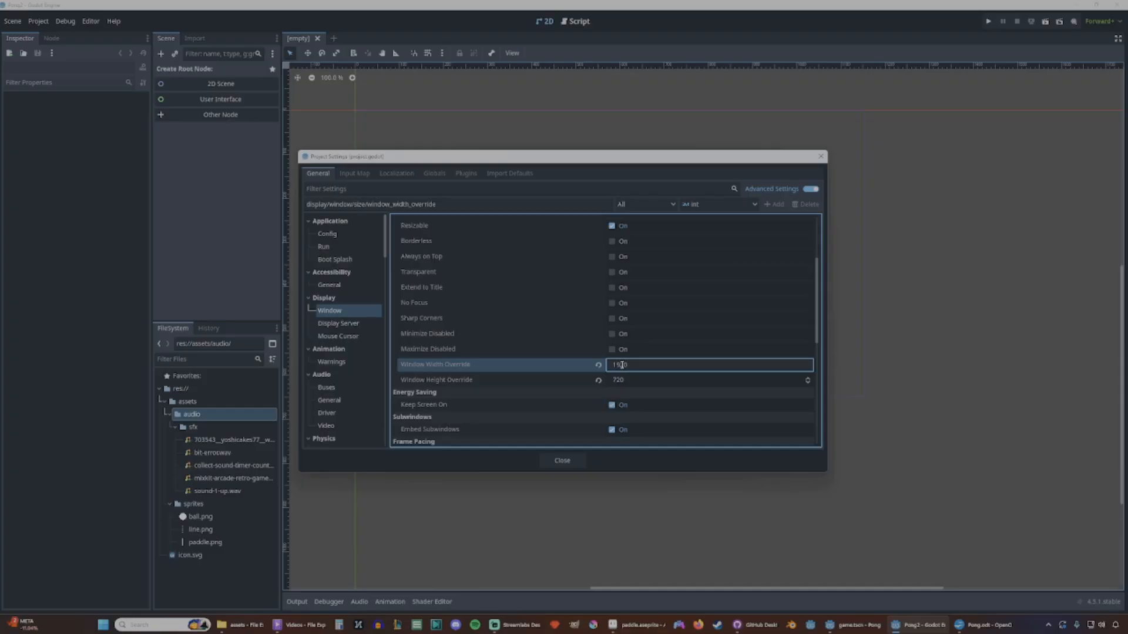
key(Tab)
text(1080)
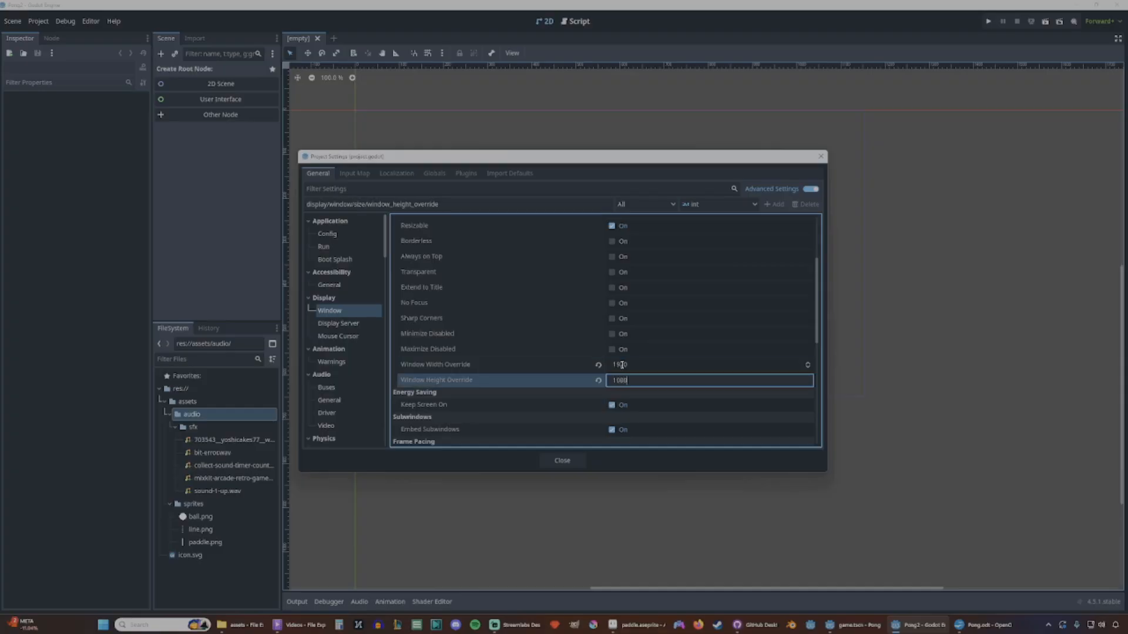
Set the display window's stretch mode to canvas_items.
scroll(594, 341, down, 3)
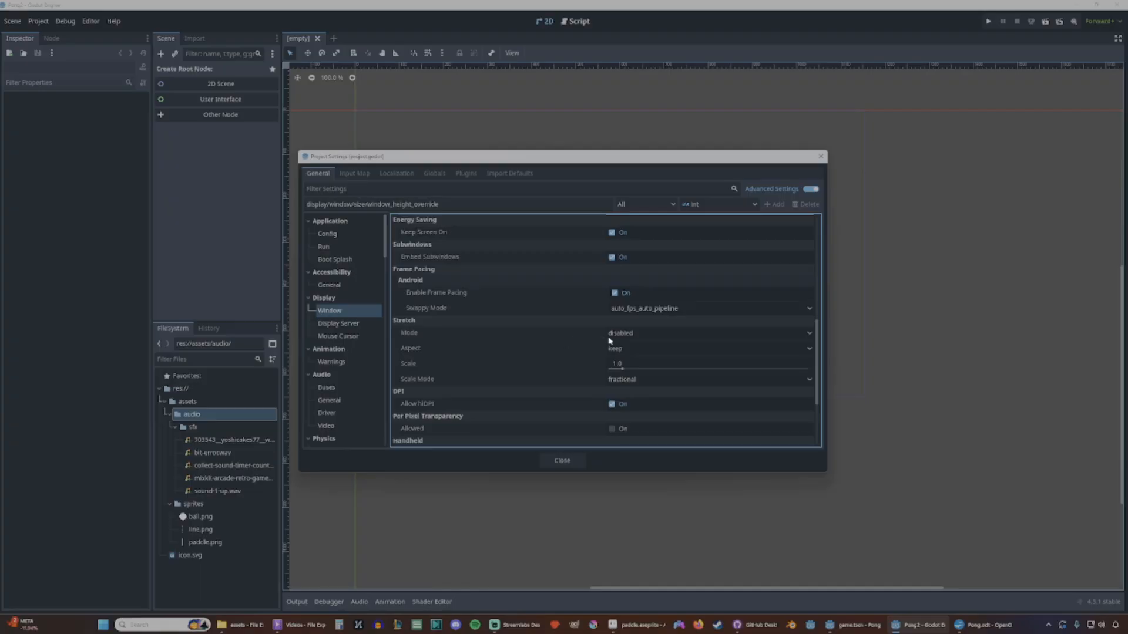
click(643, 336)
click(637, 361)
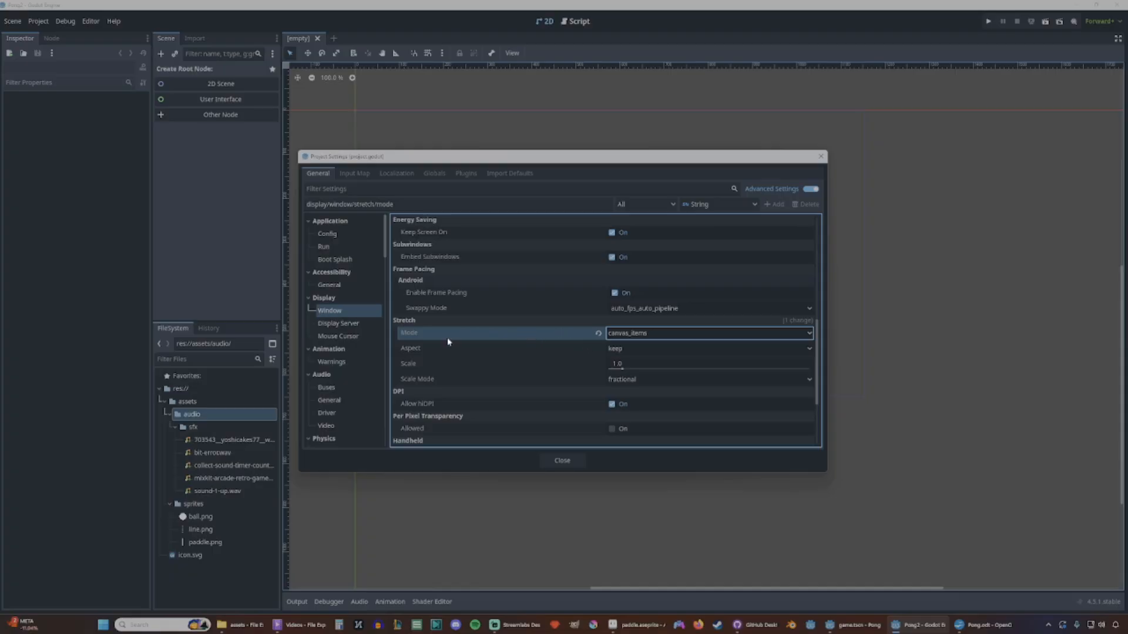
Set the default texture filter for canvas textures to Nearest in the rendering settings and close the project settings.
scroll(350, 332, down, 10)
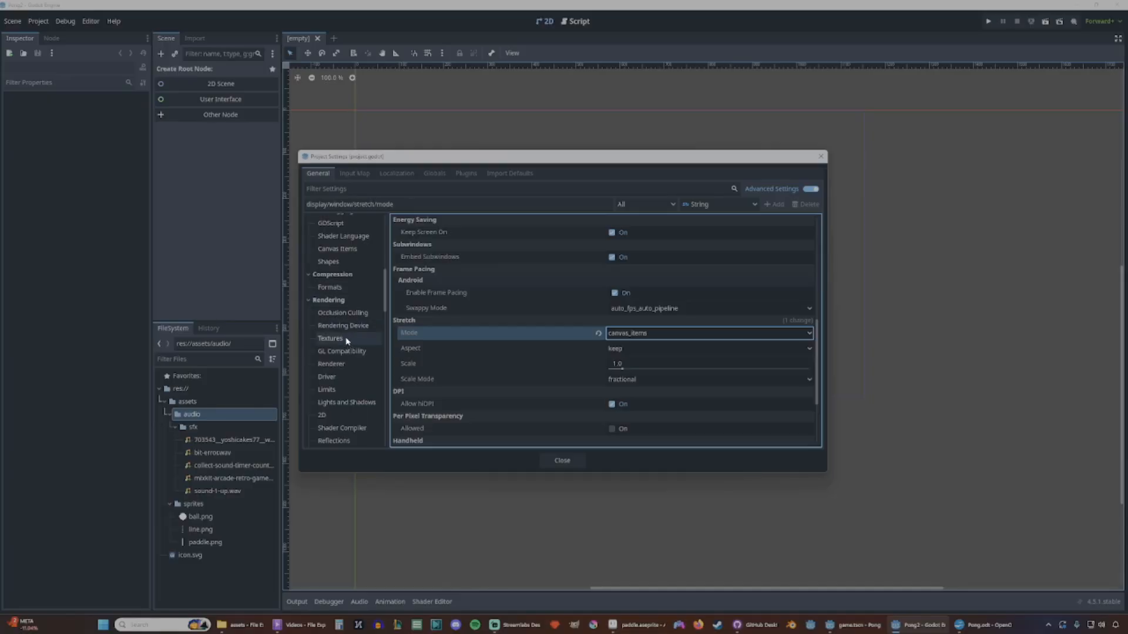
click(347, 340)
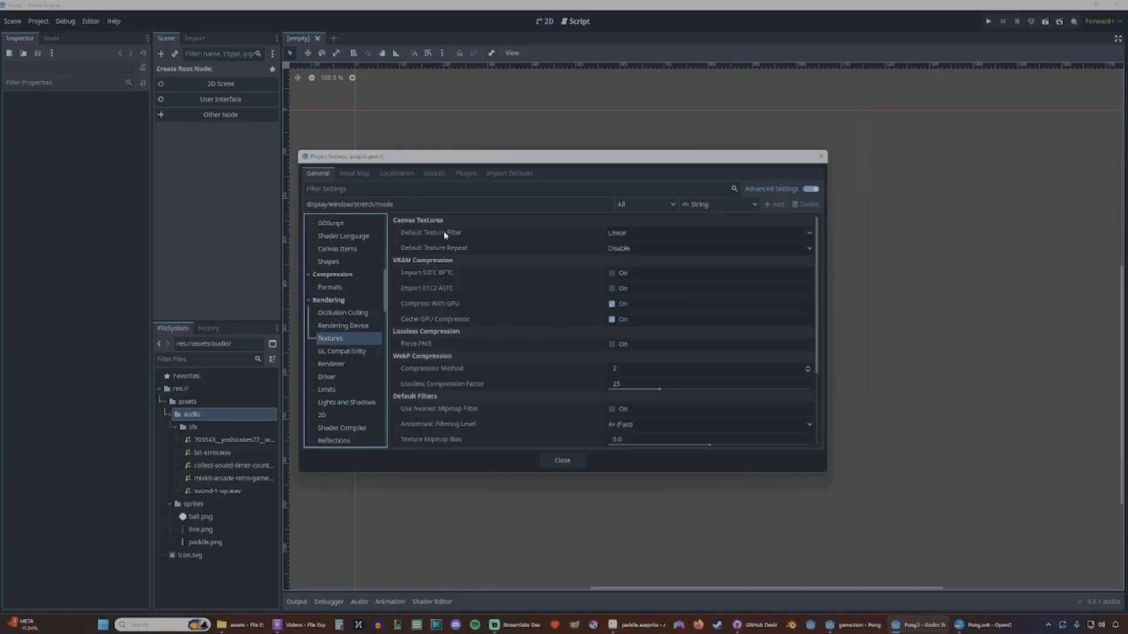
click(641, 233)
click(637, 247)
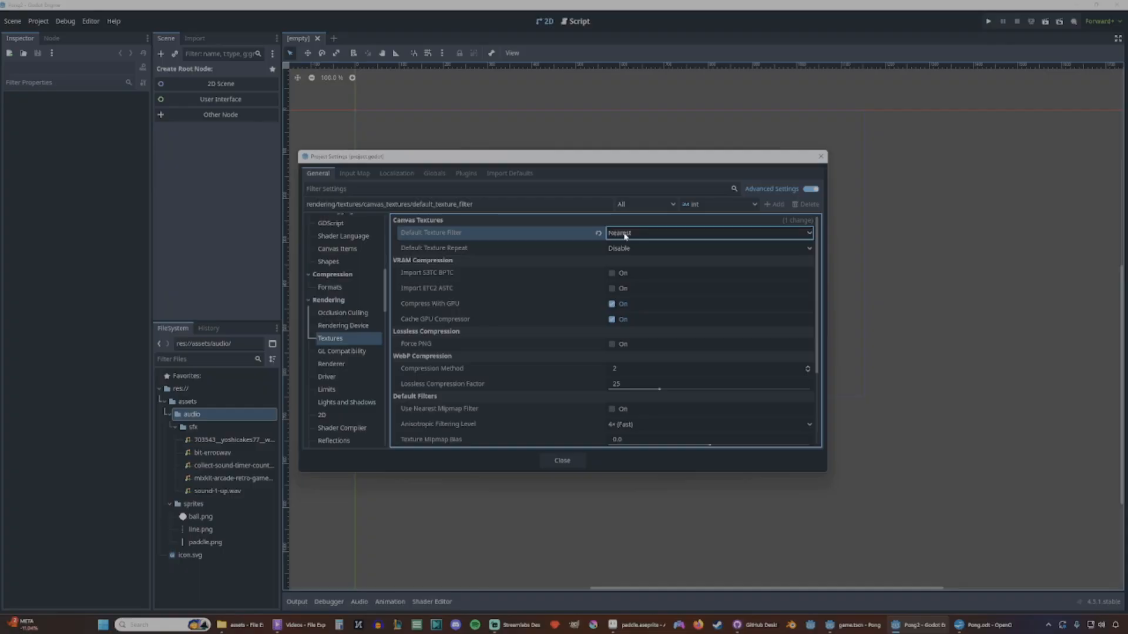
click(637, 235)
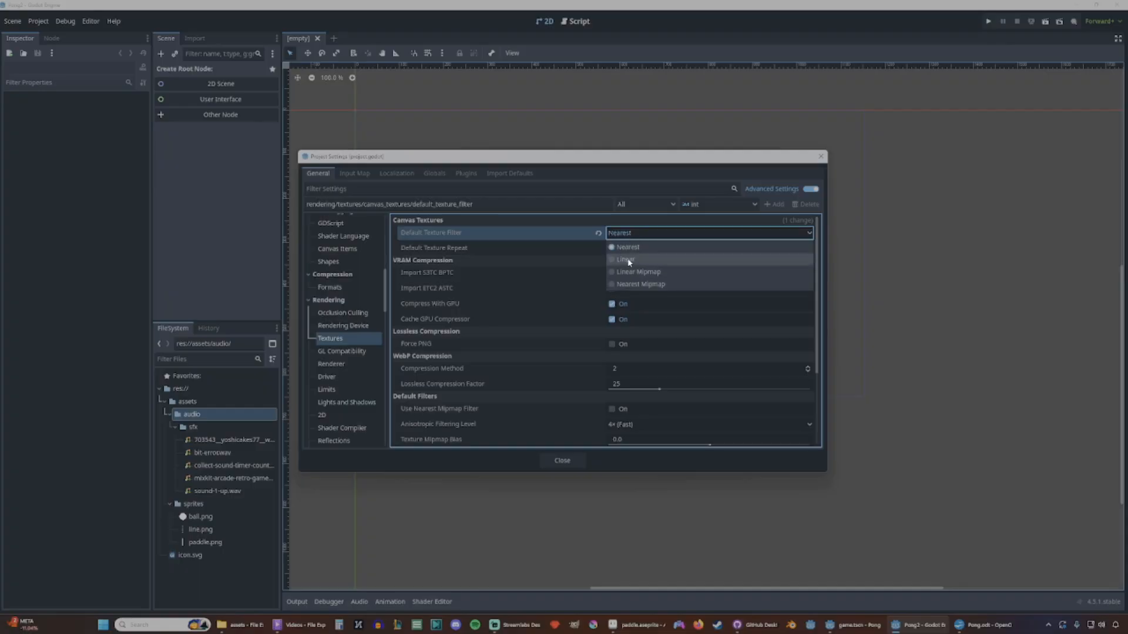
click(639, 234)
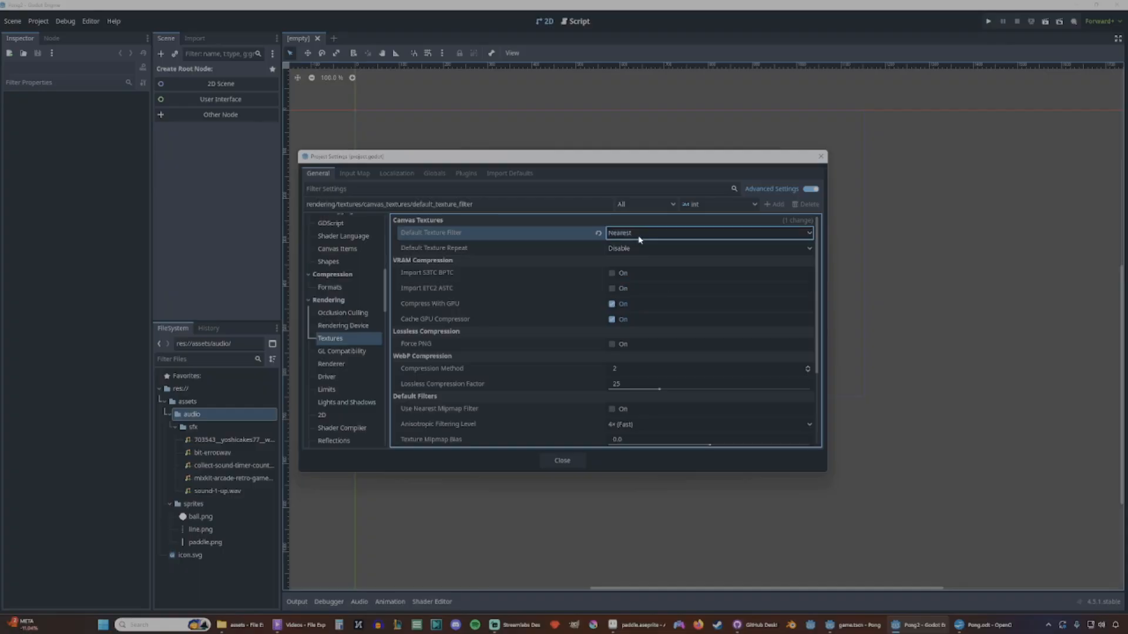
click(569, 461)
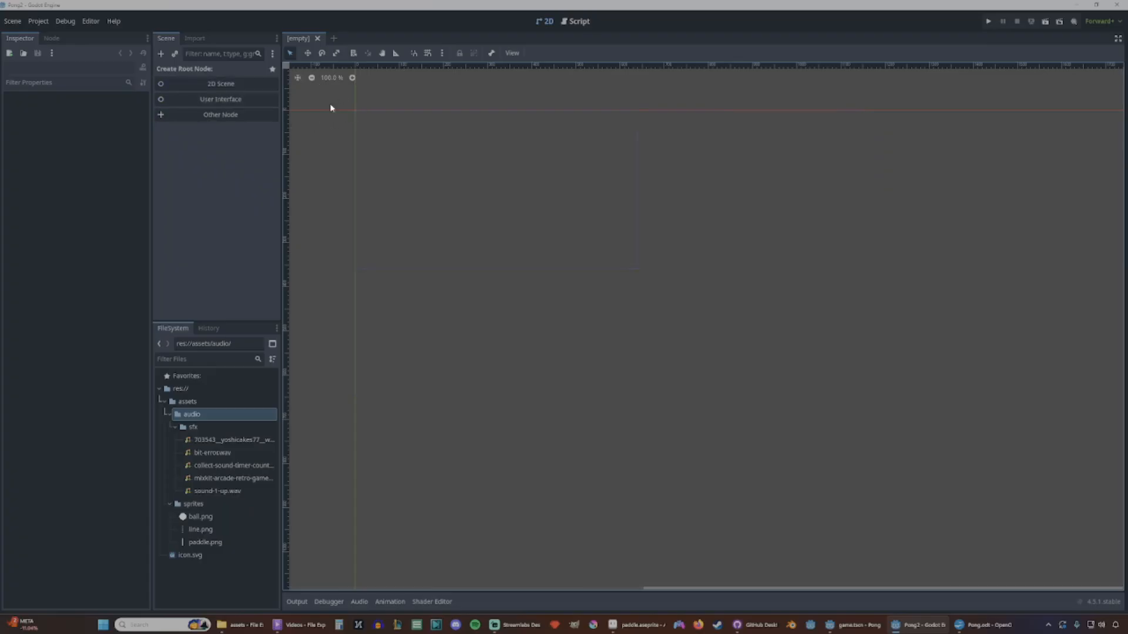
Create a 2D scene root node and rename it Game.
click(223, 85)
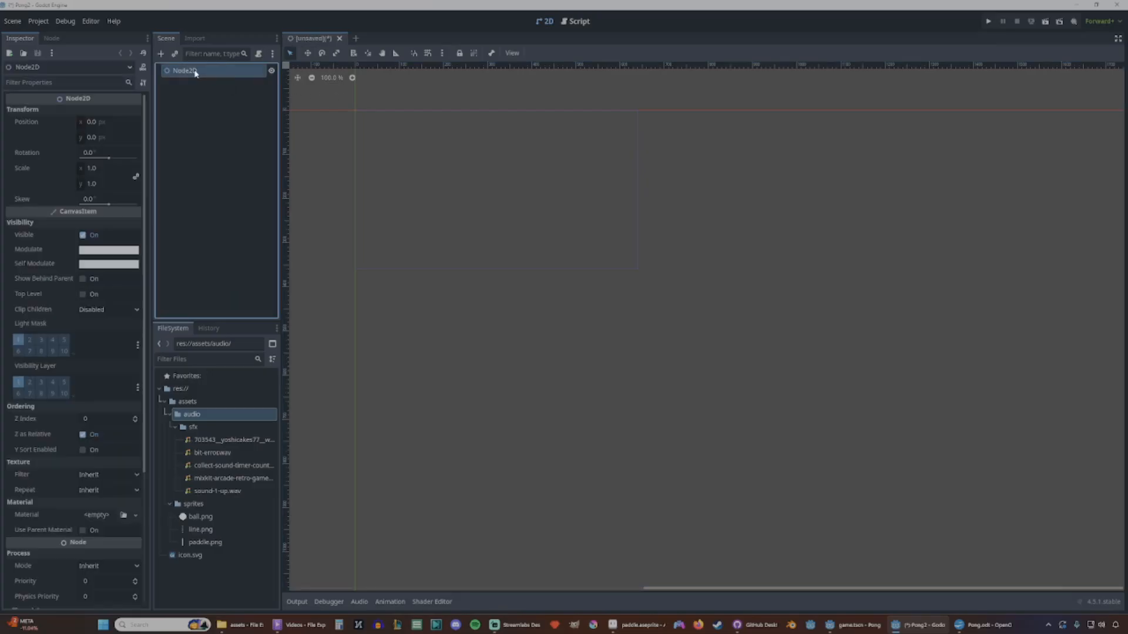
double_click(196, 72)
text(Game)
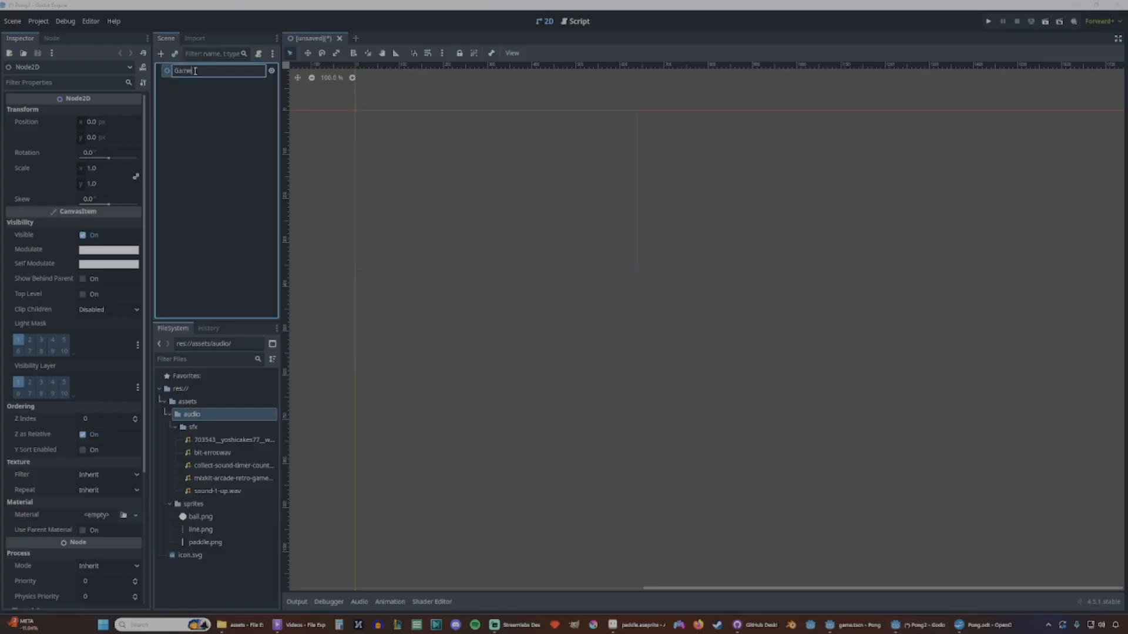
key(Return)
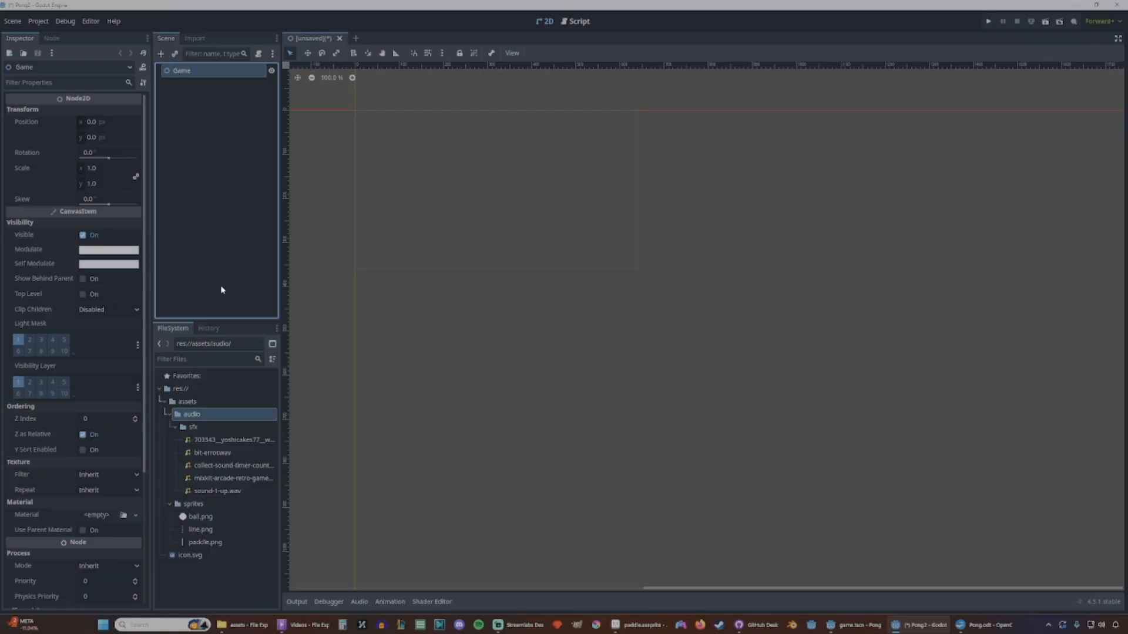
Save the scene as game.tscn in a new game folder inside a new src folder, and expand src in the file tree.
key(ctrl+s)
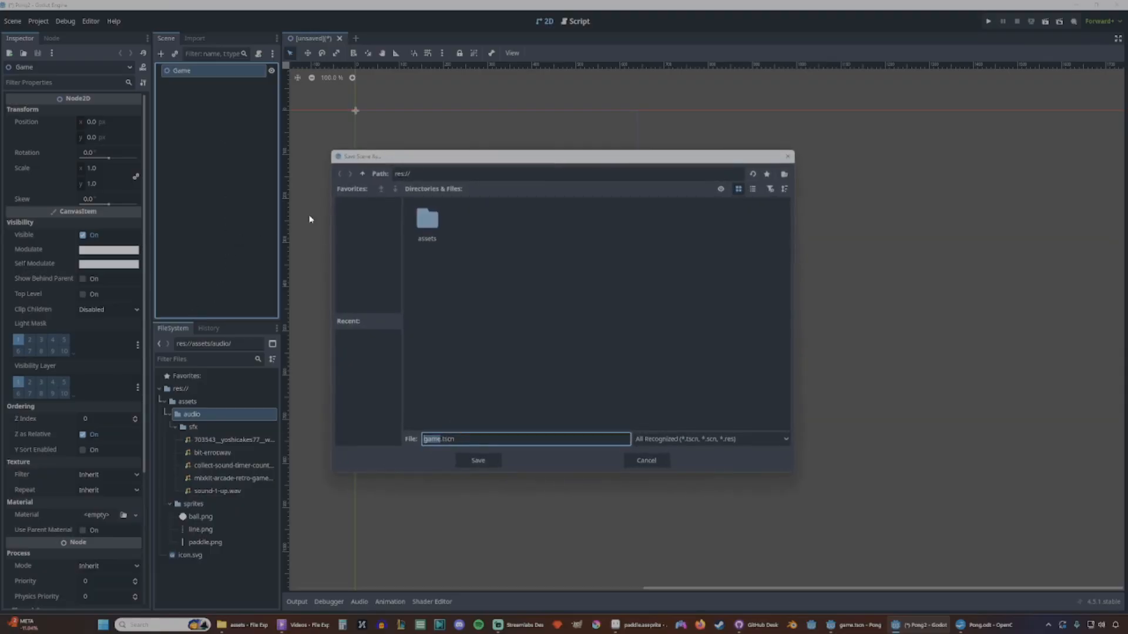
click(784, 174)
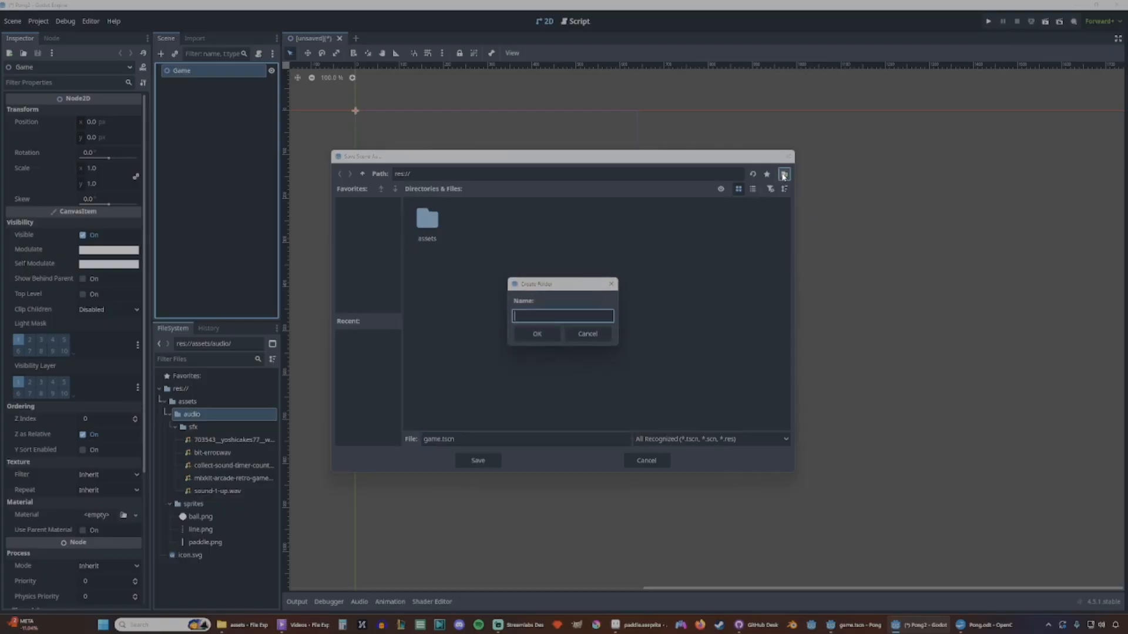
text(src)
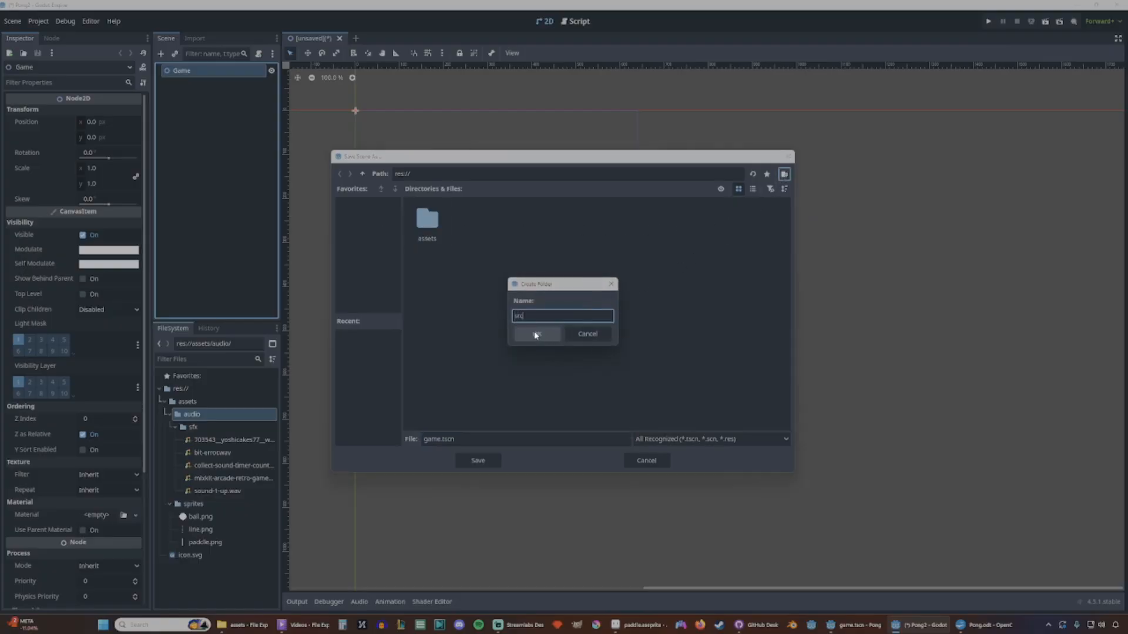
click(539, 334)
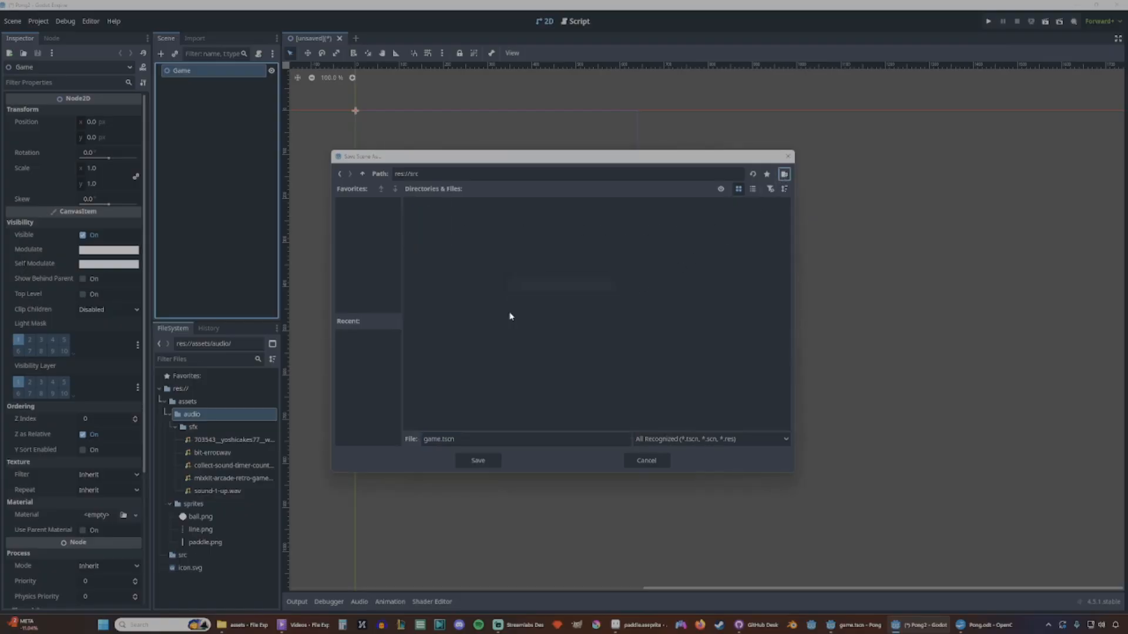
click(784, 174)
text(game)
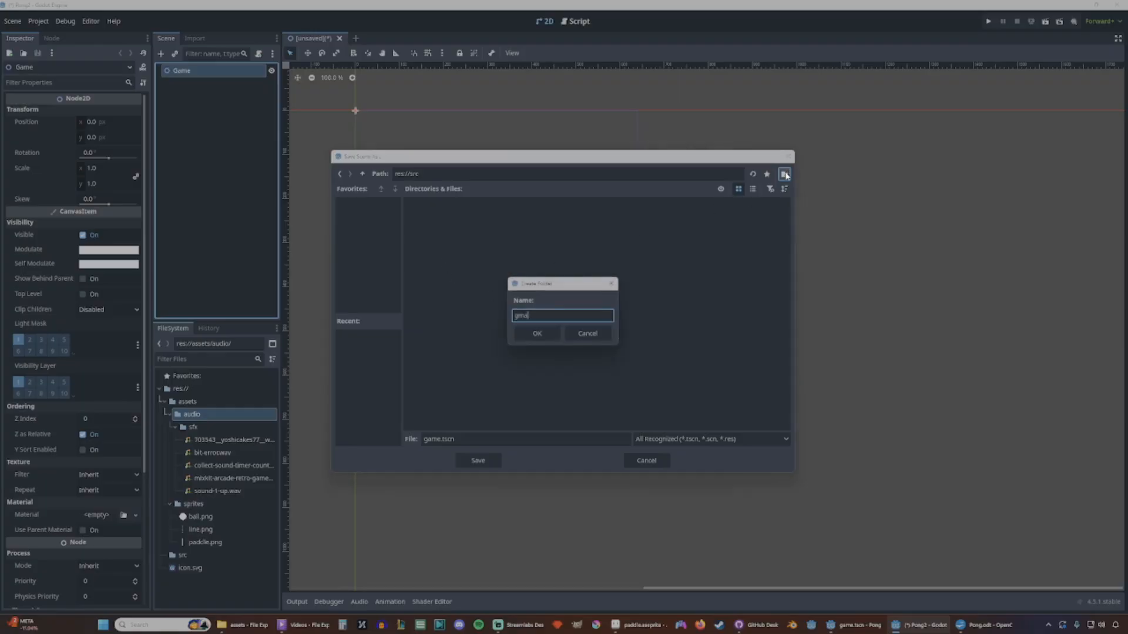
key(Return)
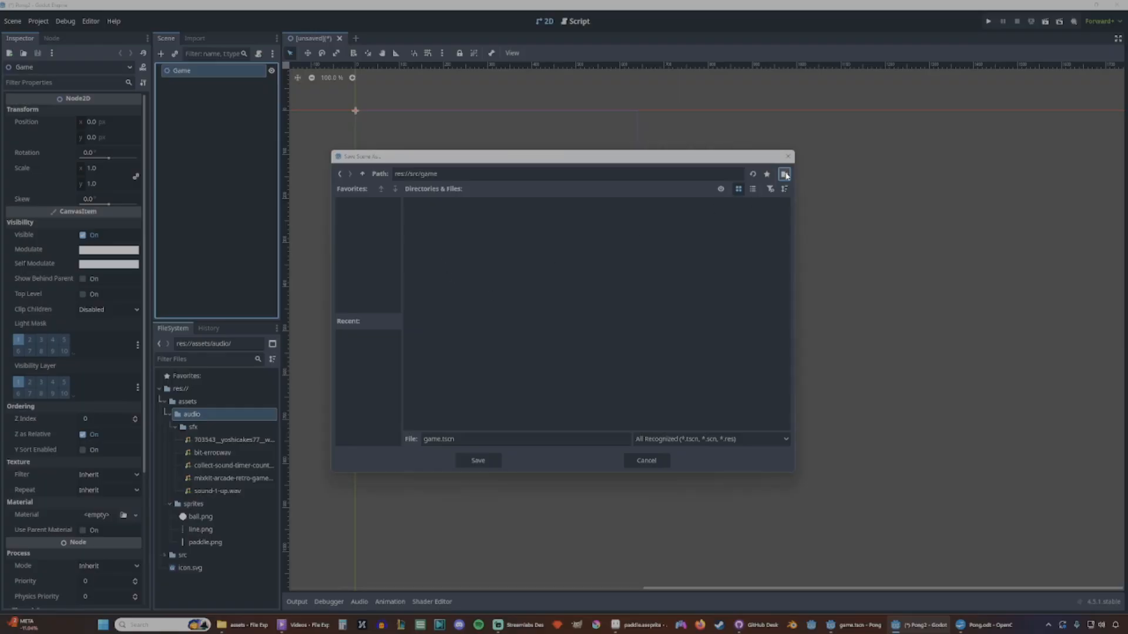
click(476, 460)
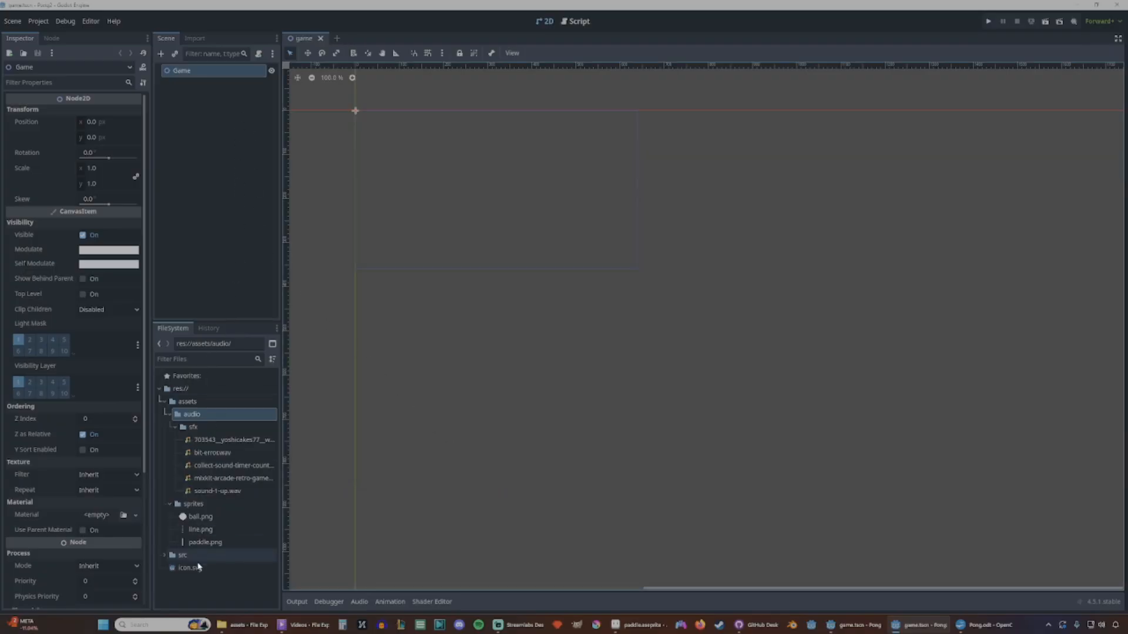
click(164, 556)
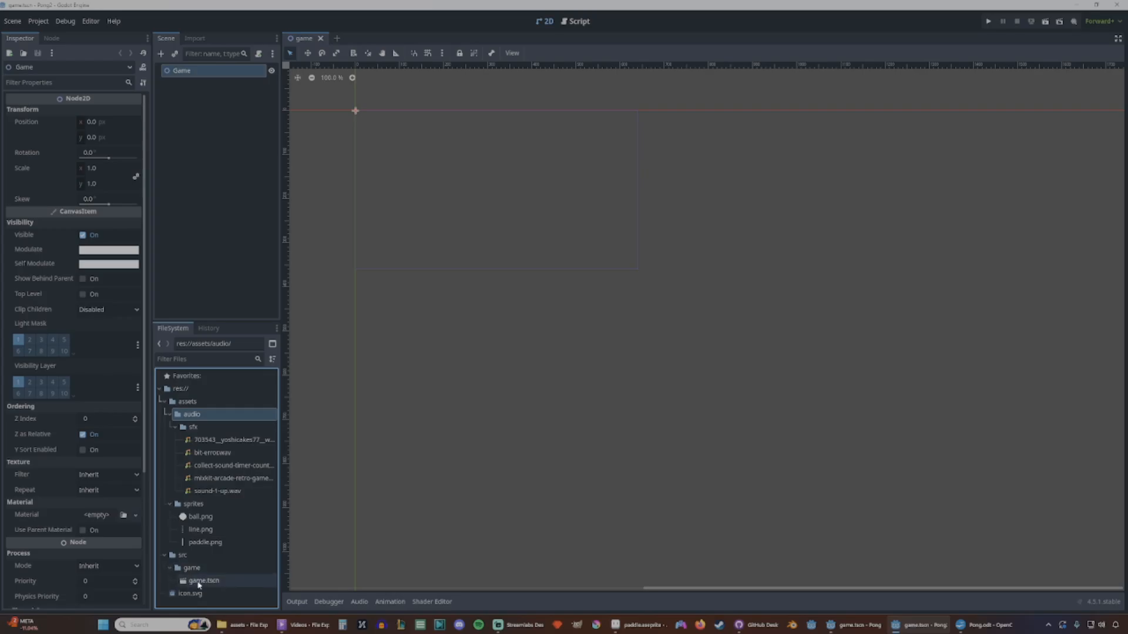
In the project's run settings, set the main scene to res://src/game/game.tscn and close the settings.
click(38, 21)
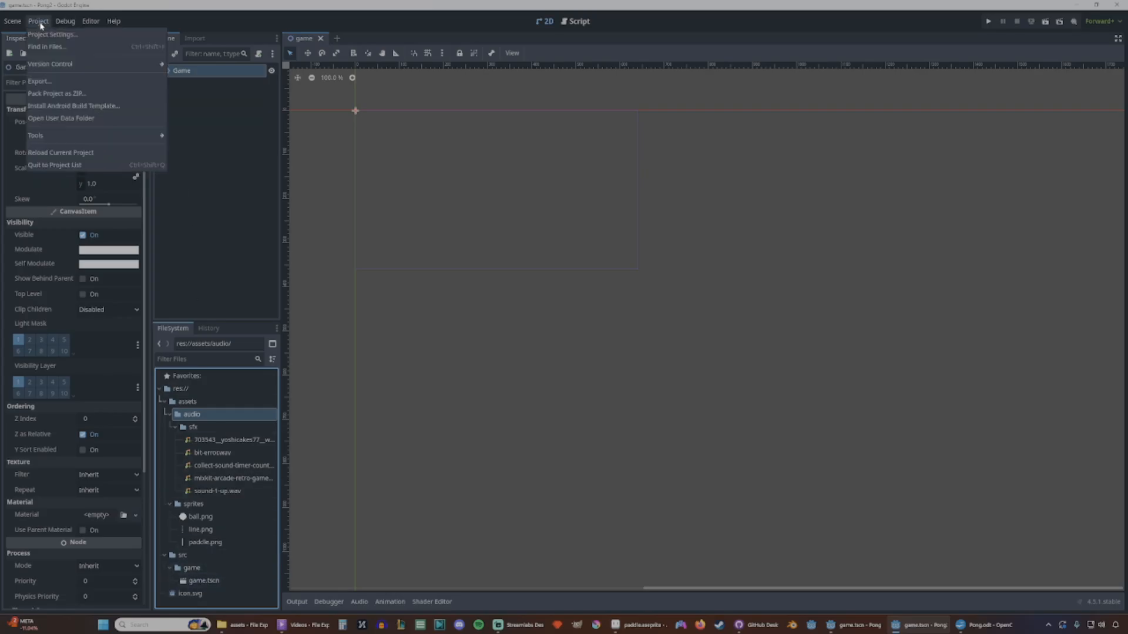
click(47, 29)
scroll(374, 271, up, 2)
scroll(370, 273, up, 4)
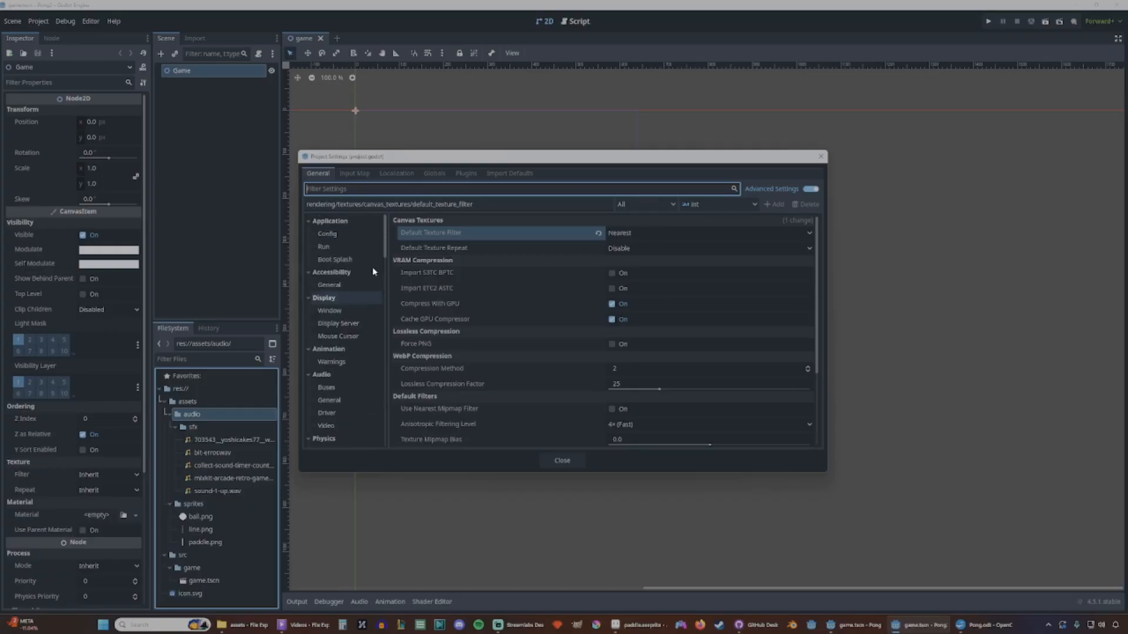
click(338, 248)
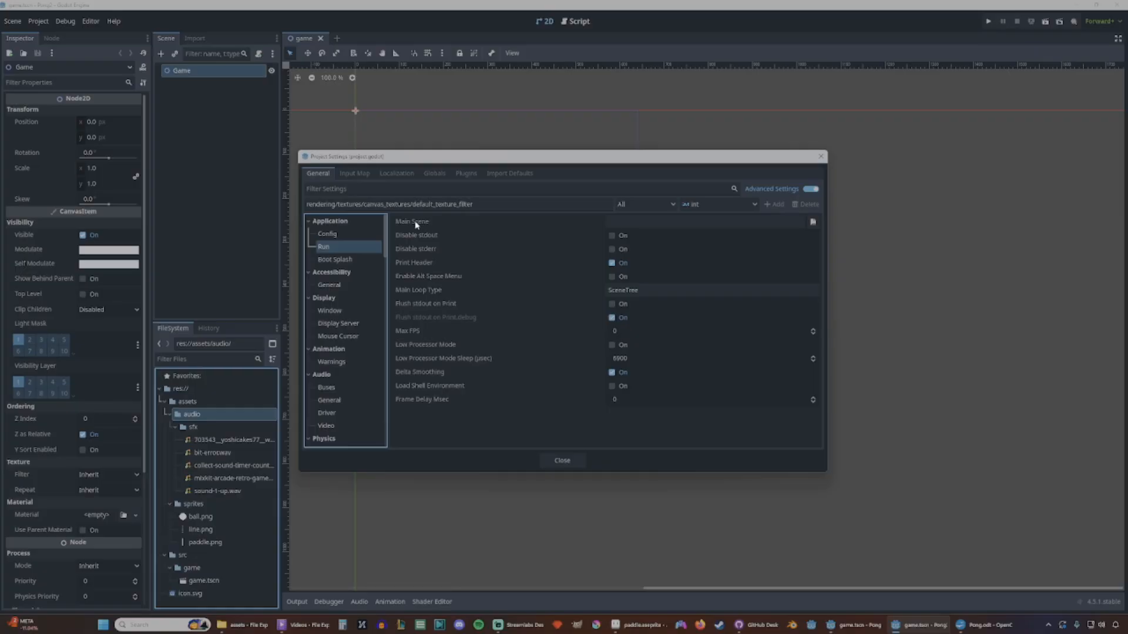
click(813, 223)
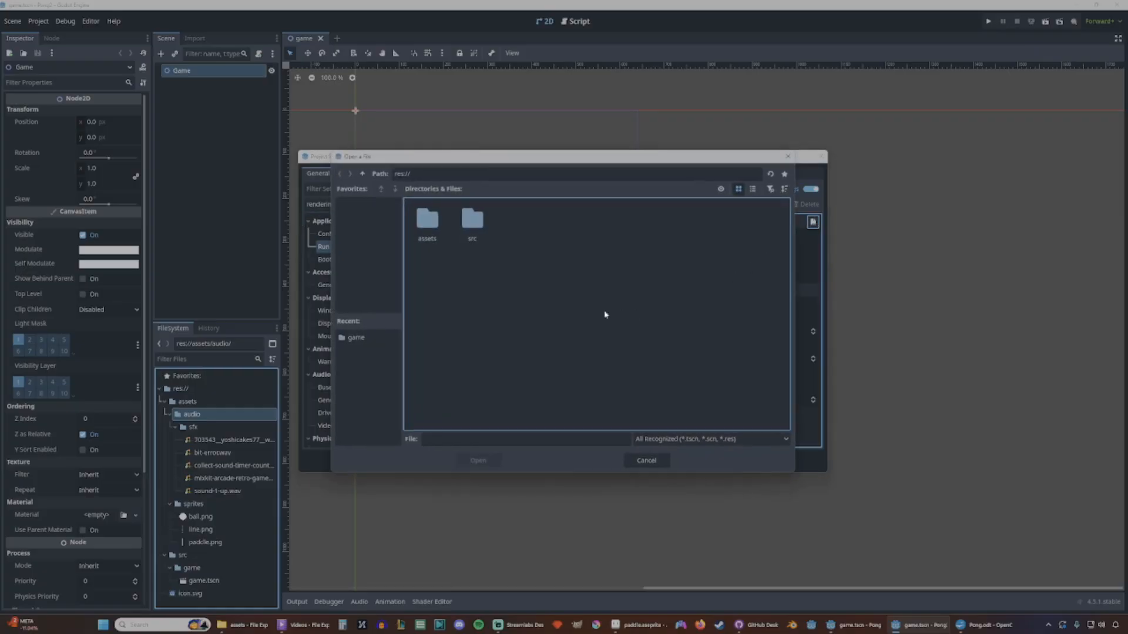
double_click(471, 221)
double_click(428, 222)
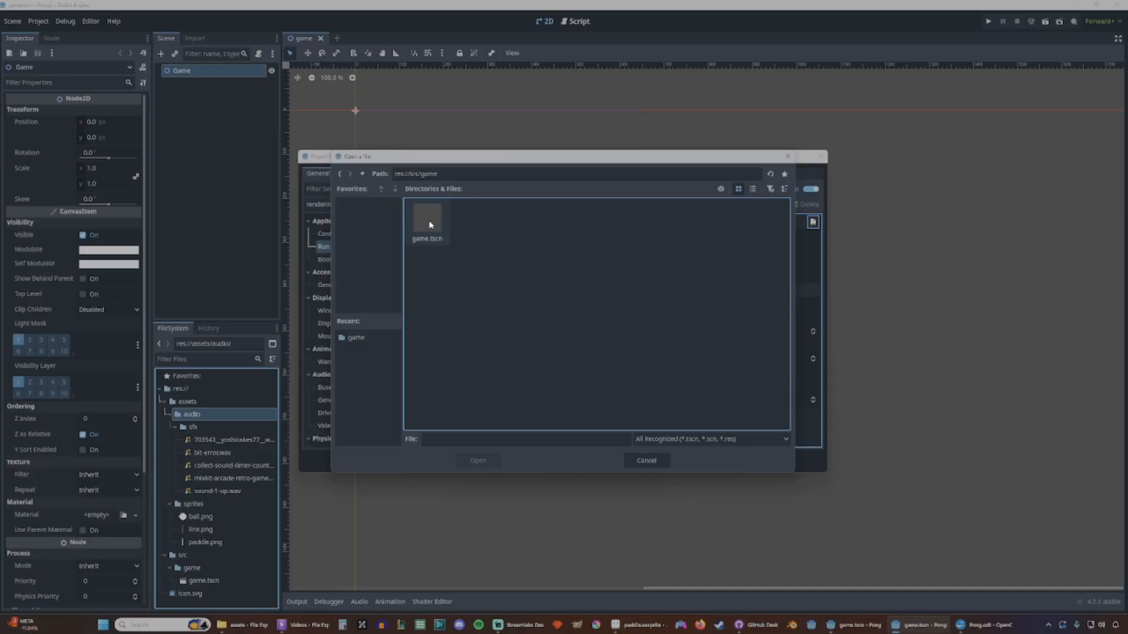
click(431, 226)
click(491, 462)
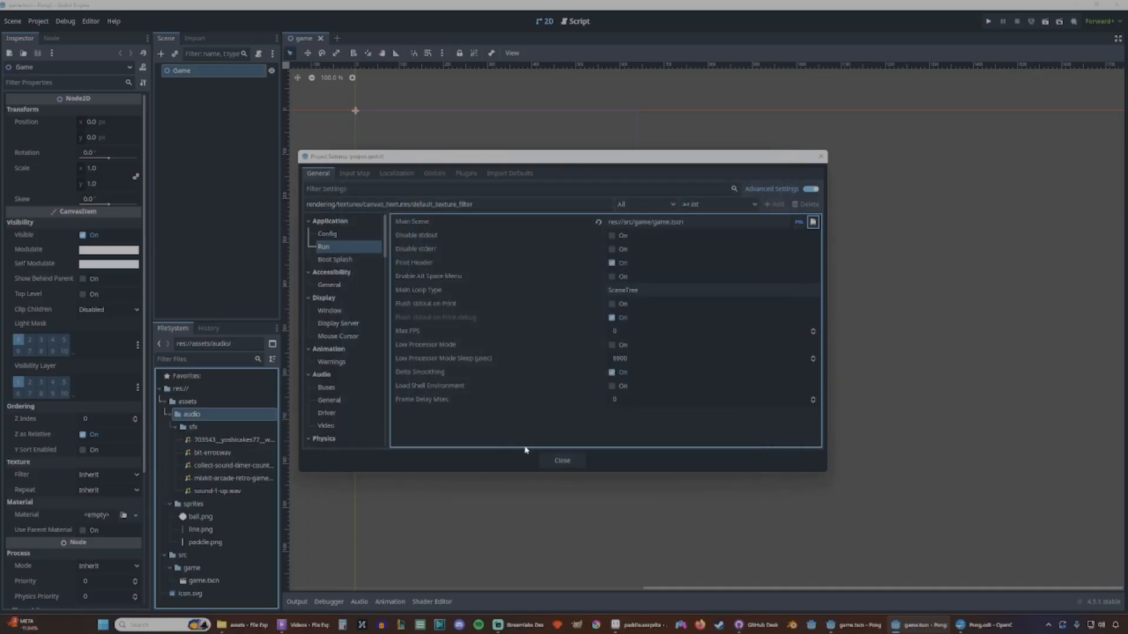
click(555, 462)
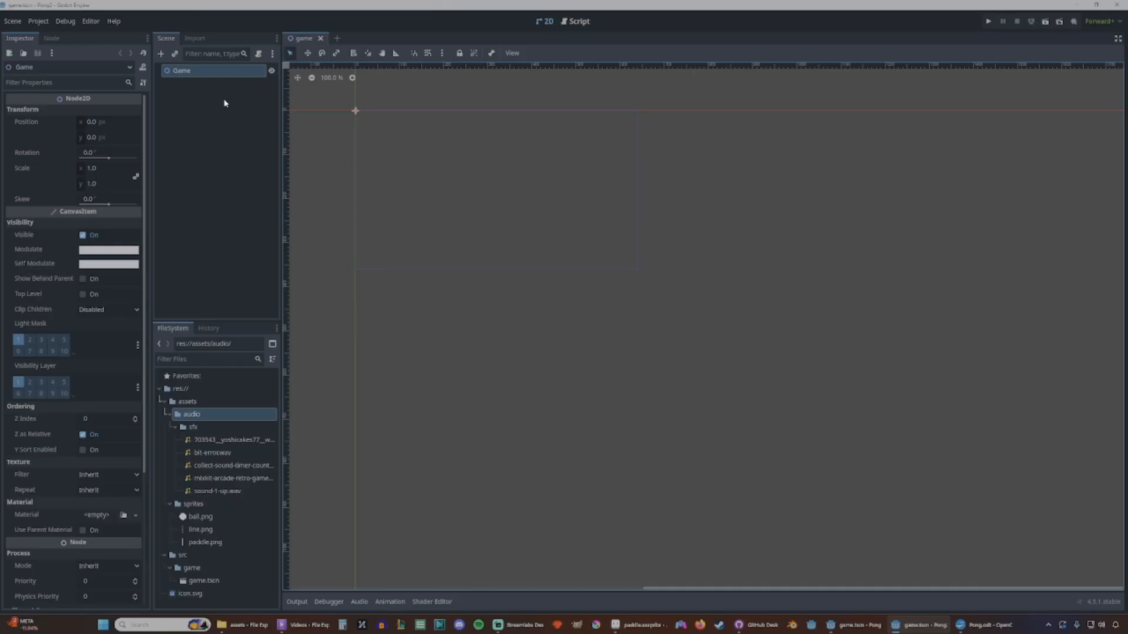
Start a new scene with a 2D scene root node and rename the root Arena.
middle_drag(335, 129, 430, 199)
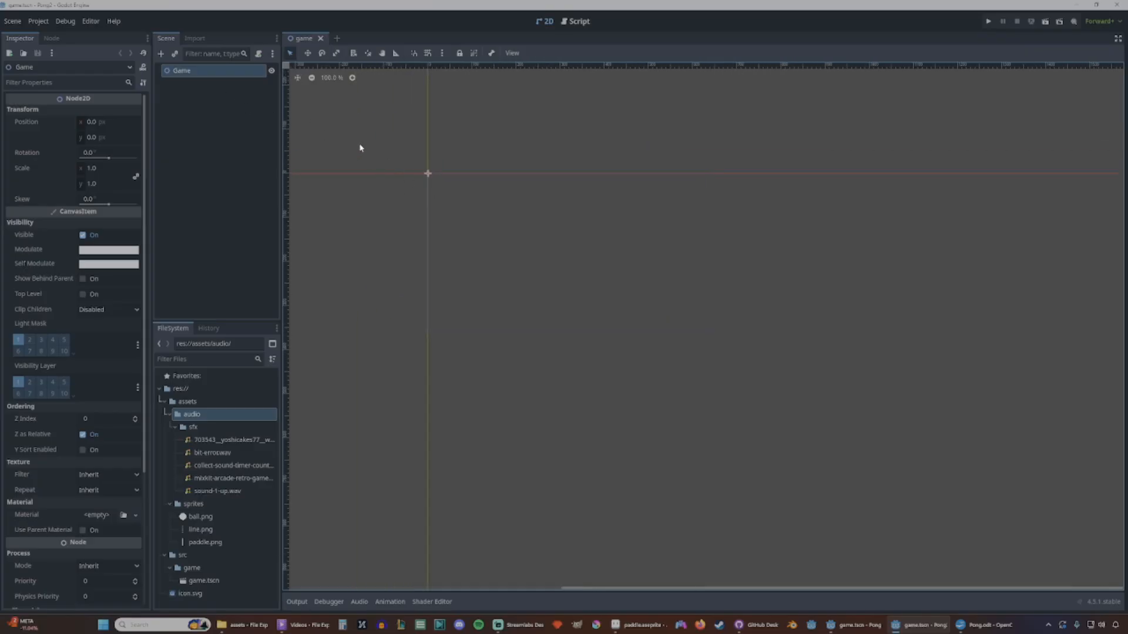
click(337, 39)
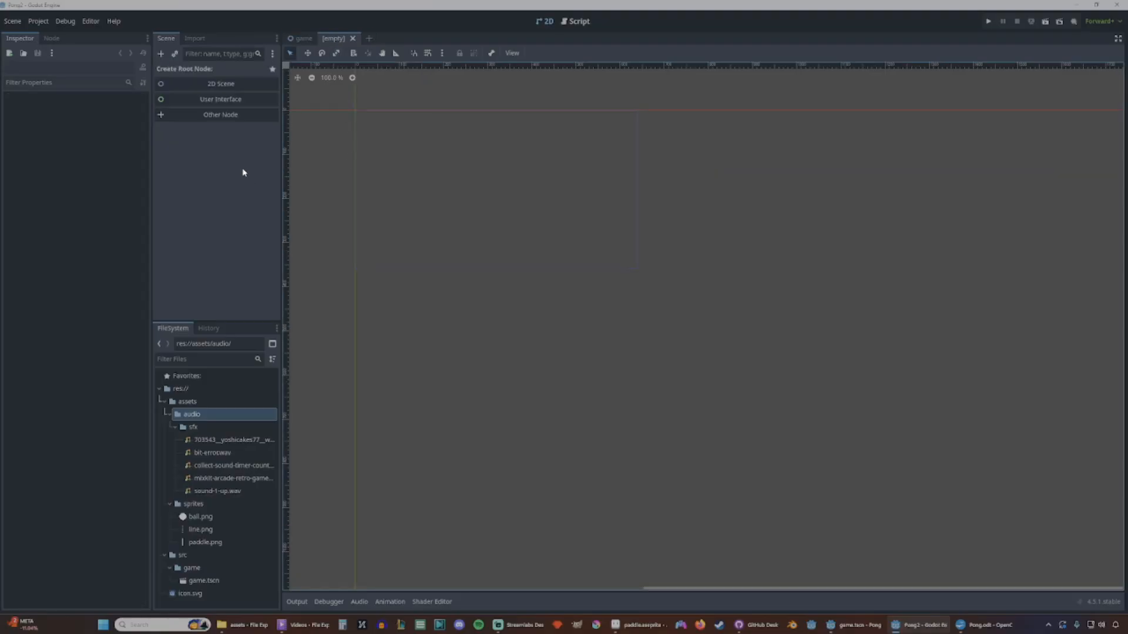
click(228, 86)
double_click(193, 70)
text(Arena)
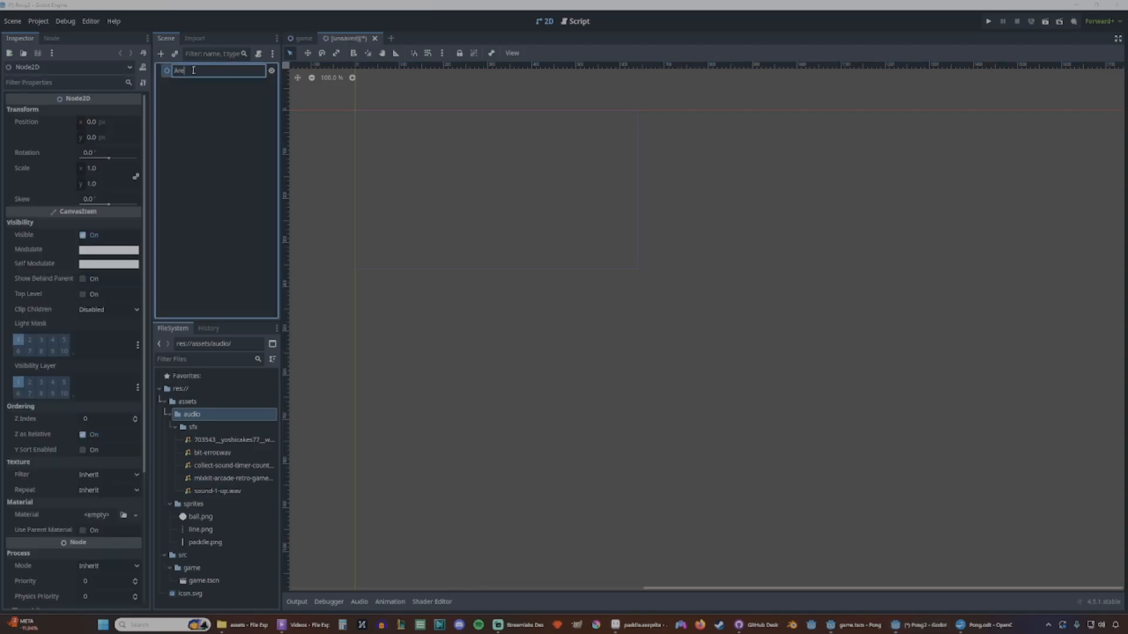
key(Return)
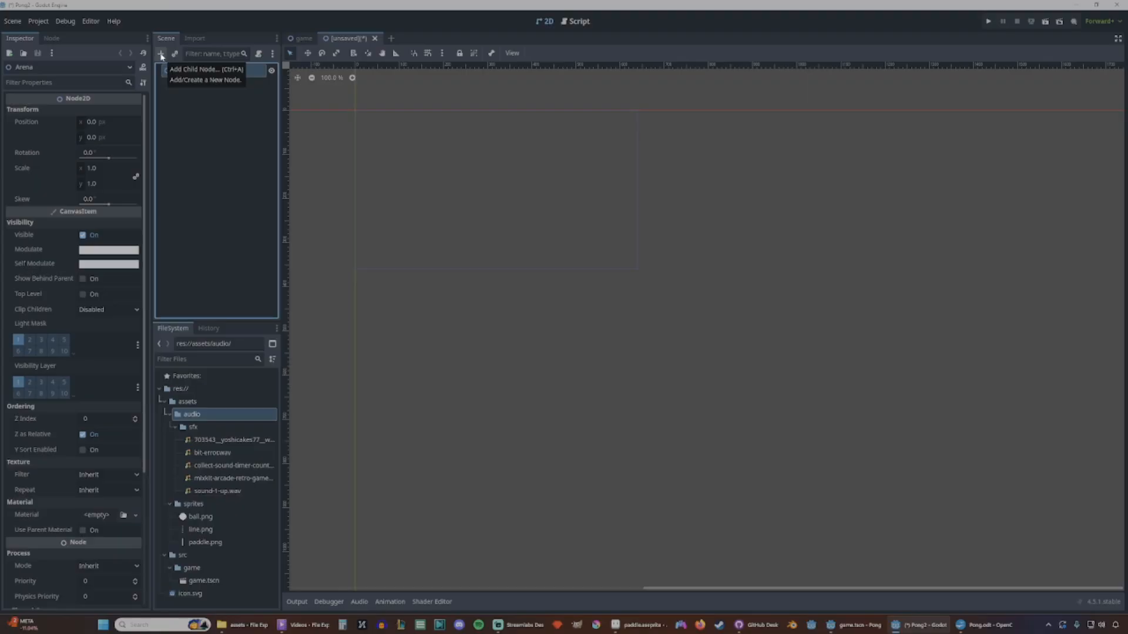
Add a ColorRect child node to Arena and set its colour to black (000000).
click(161, 54)
text(Color)
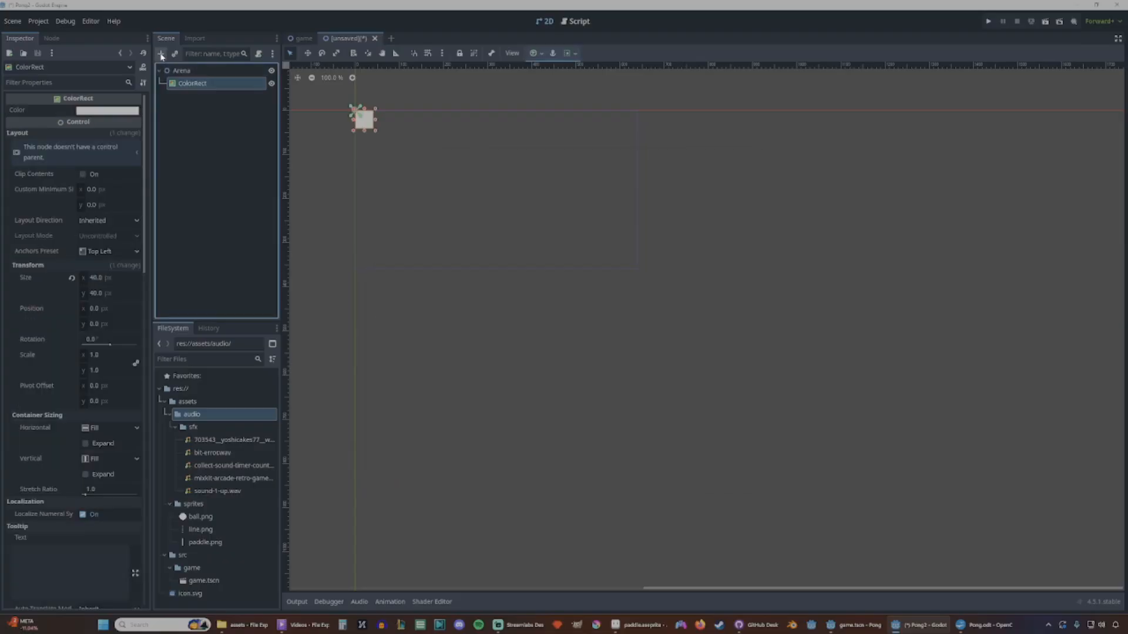
click(107, 111)
drag(165, 126, 165, 233)
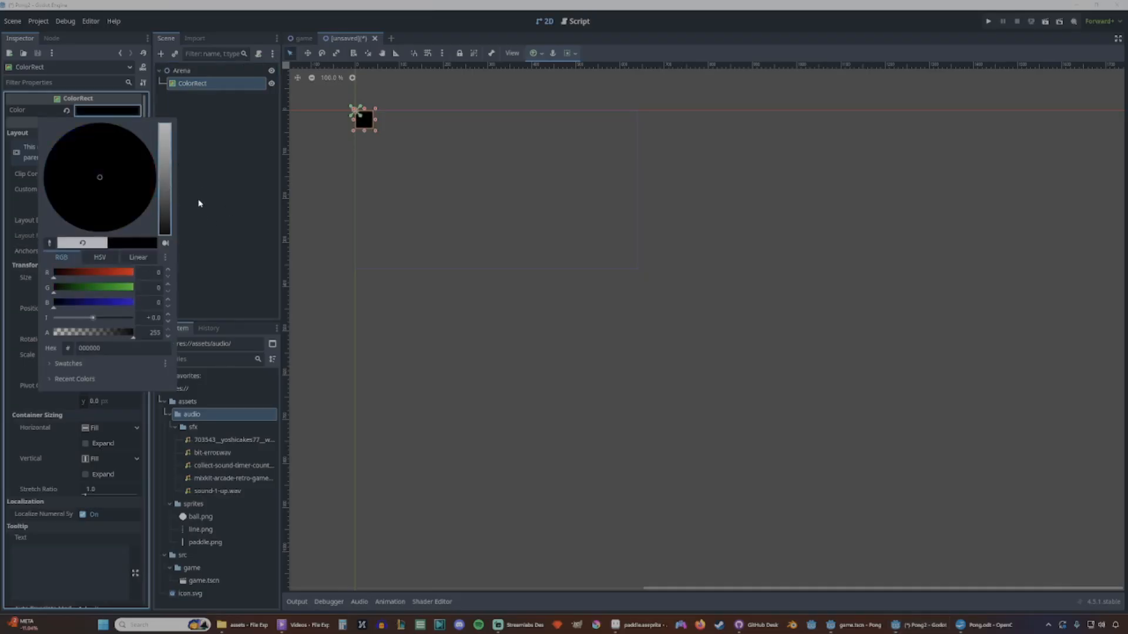
click(189, 192)
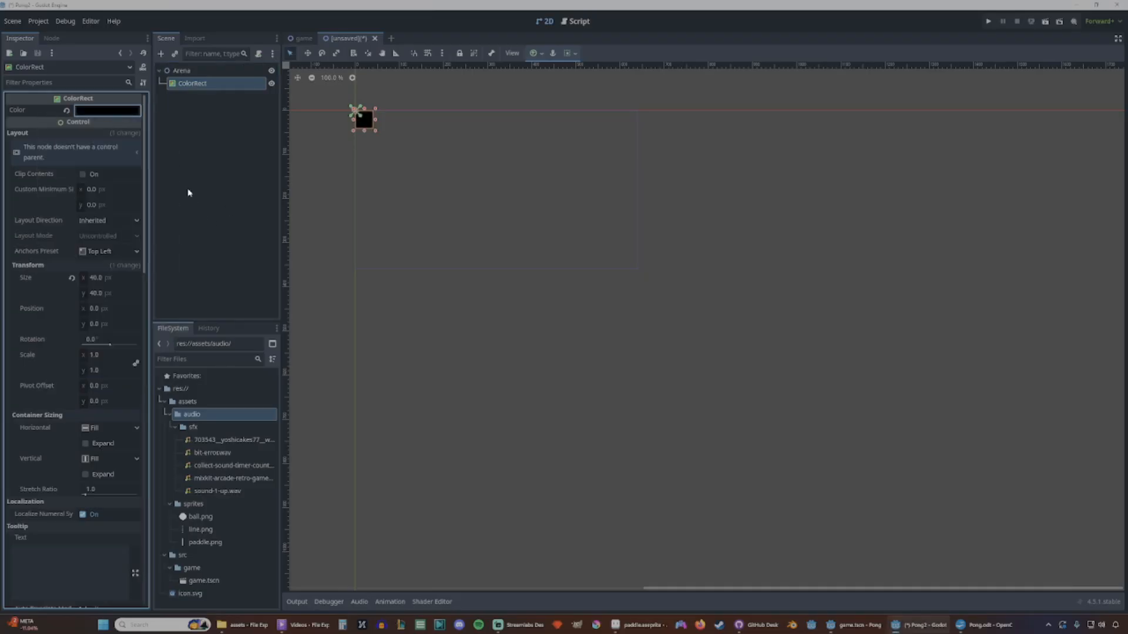
Set the ColorRect's size to 640 px by 360 px.
click(96, 278)
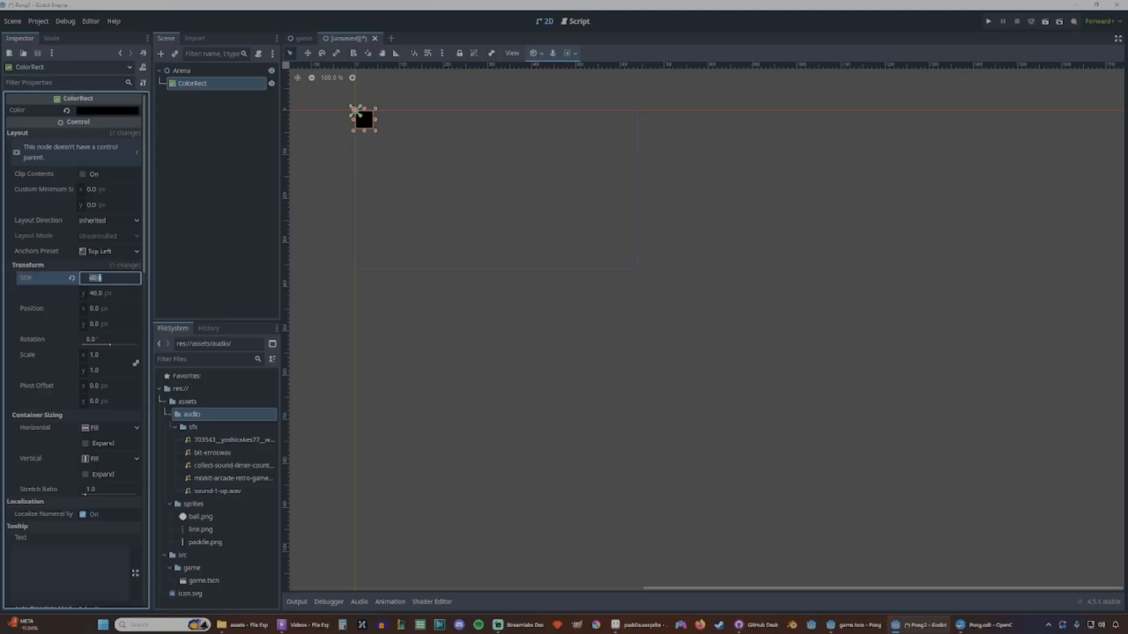
text(640)
key(Tab)
text(360)
key(Return)
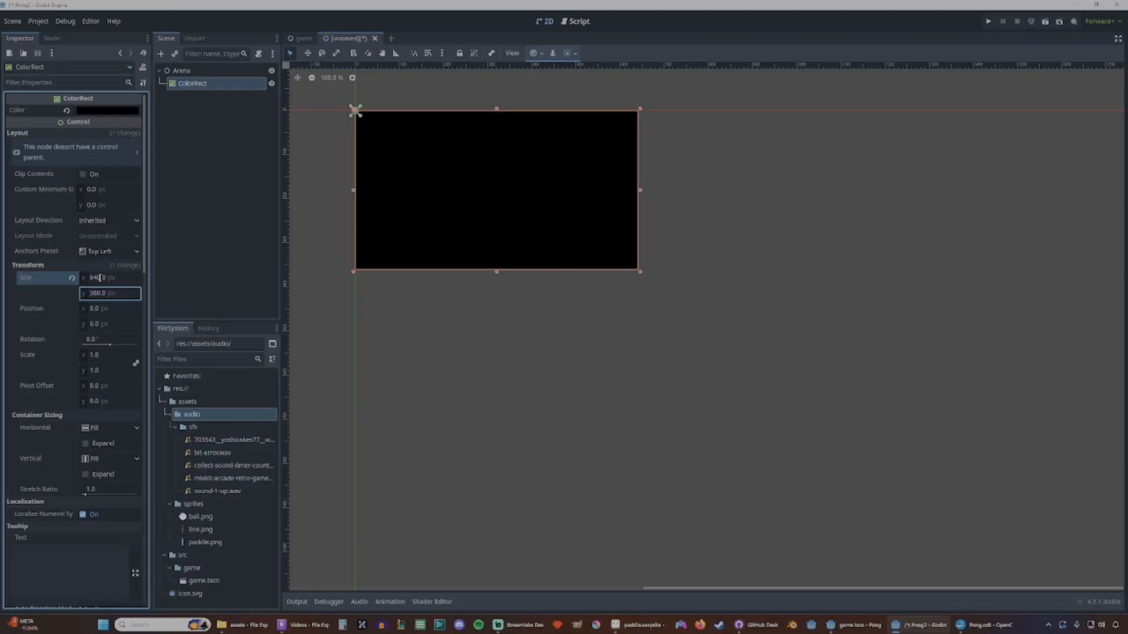
click(390, 229)
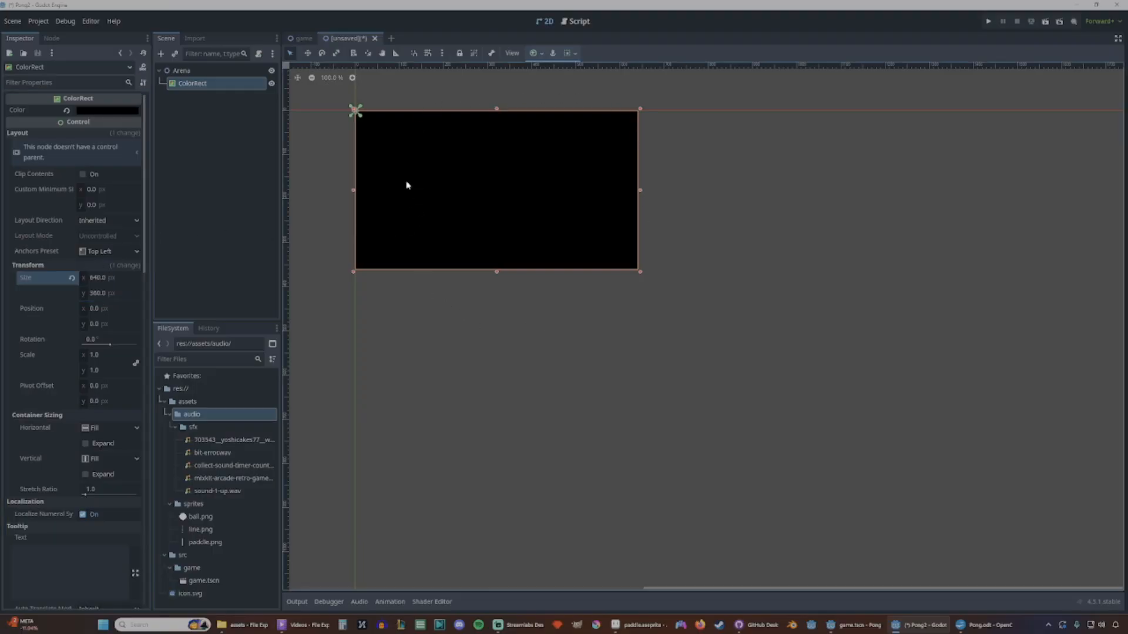
Rename the ColorRect node Background.
click(194, 84)
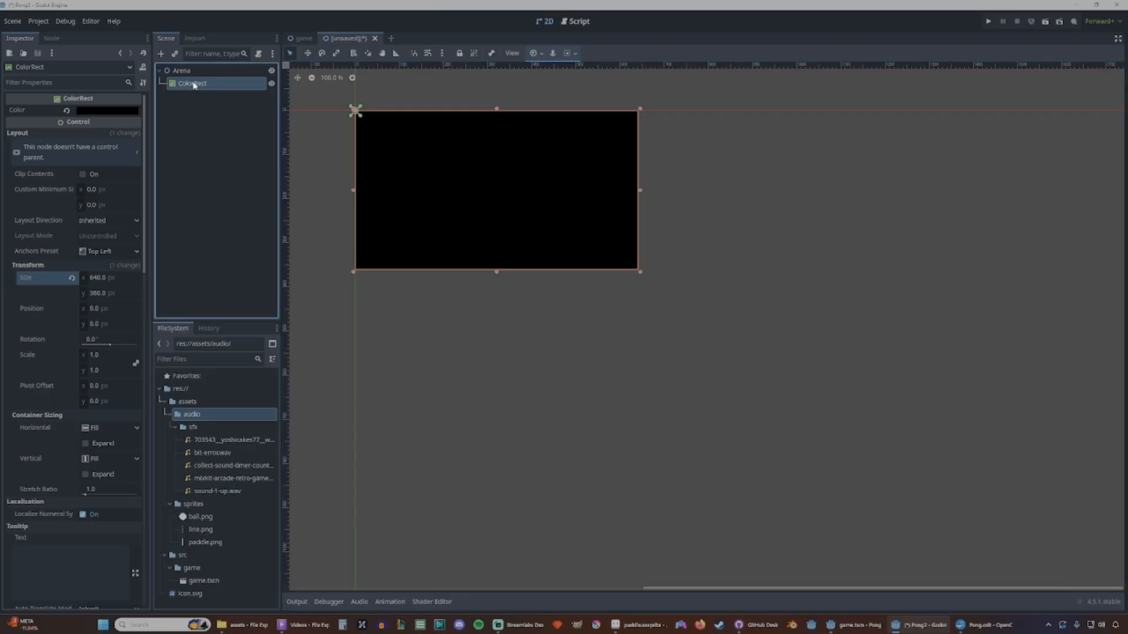
click(195, 84)
text(Back)
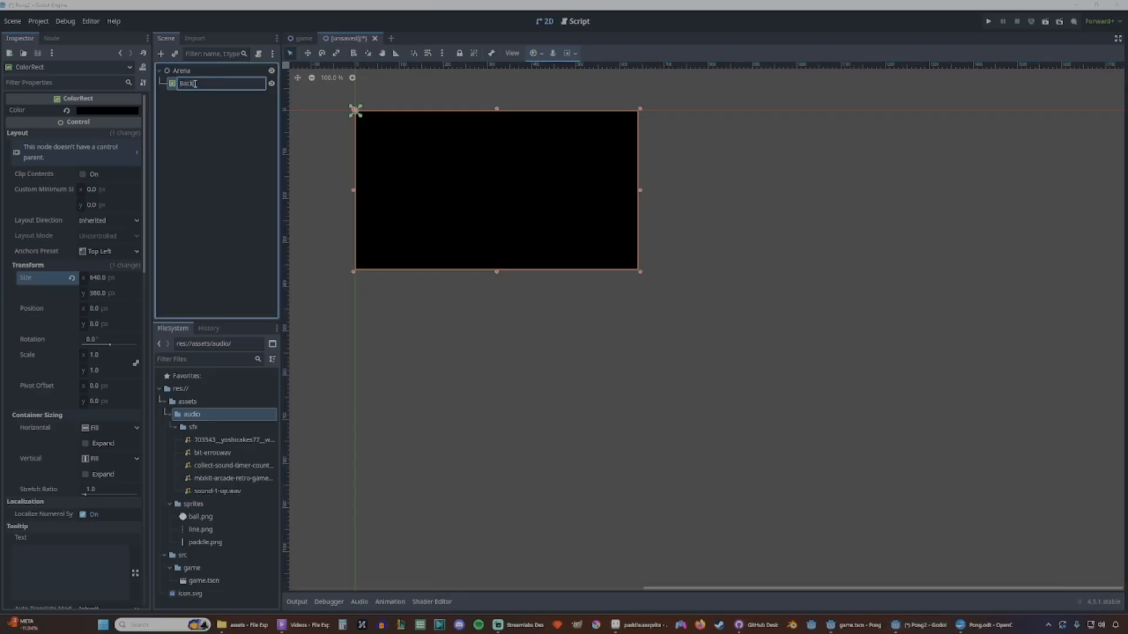
text(ground)
key(Return)
Add a StaticBody2D child node directly under Arena and rename it TopWall.
click(182, 71)
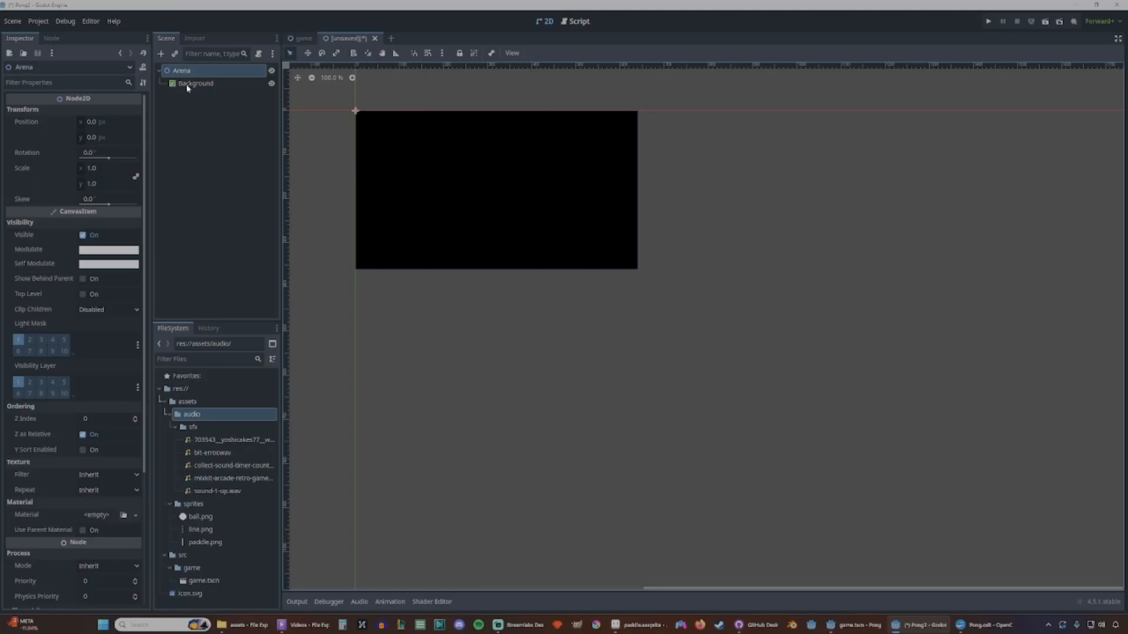
click(162, 54)
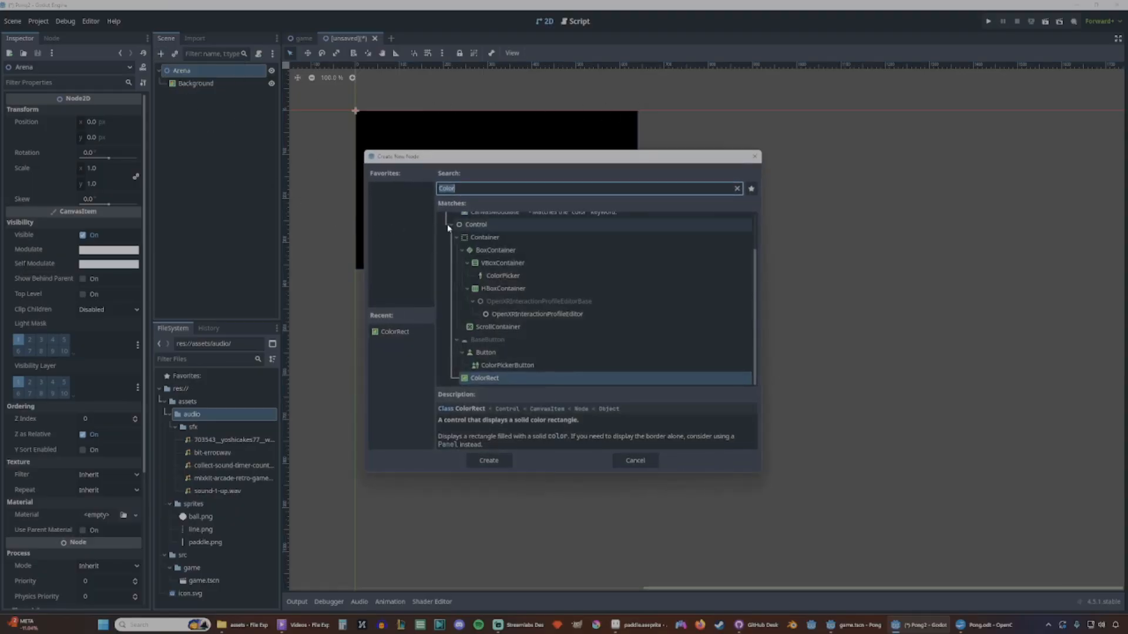
text(Static)
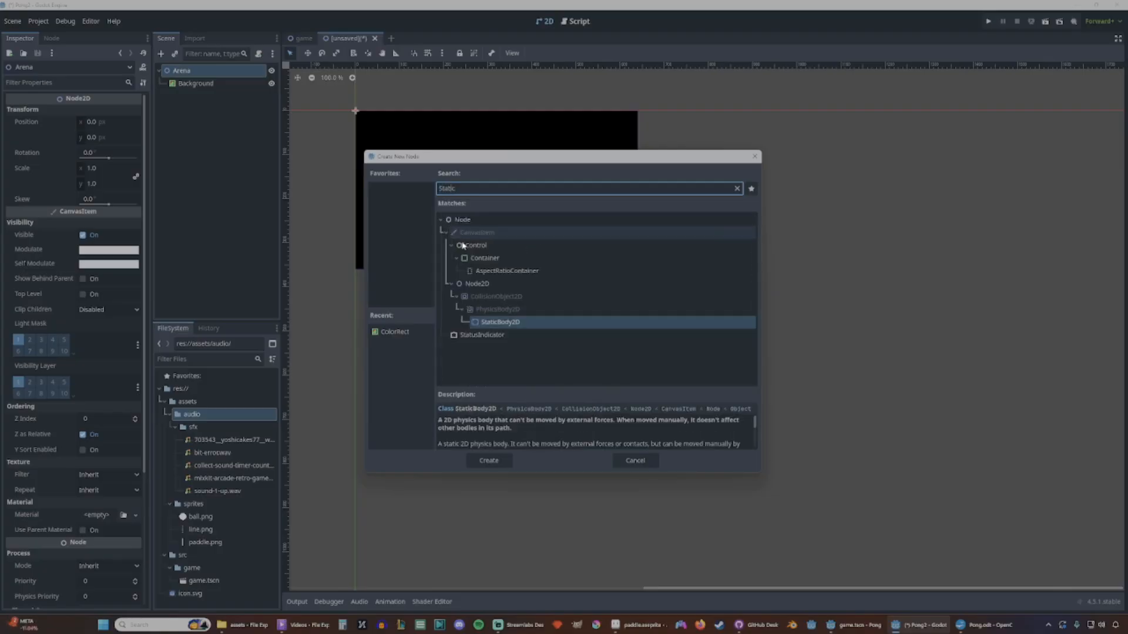
click(513, 323)
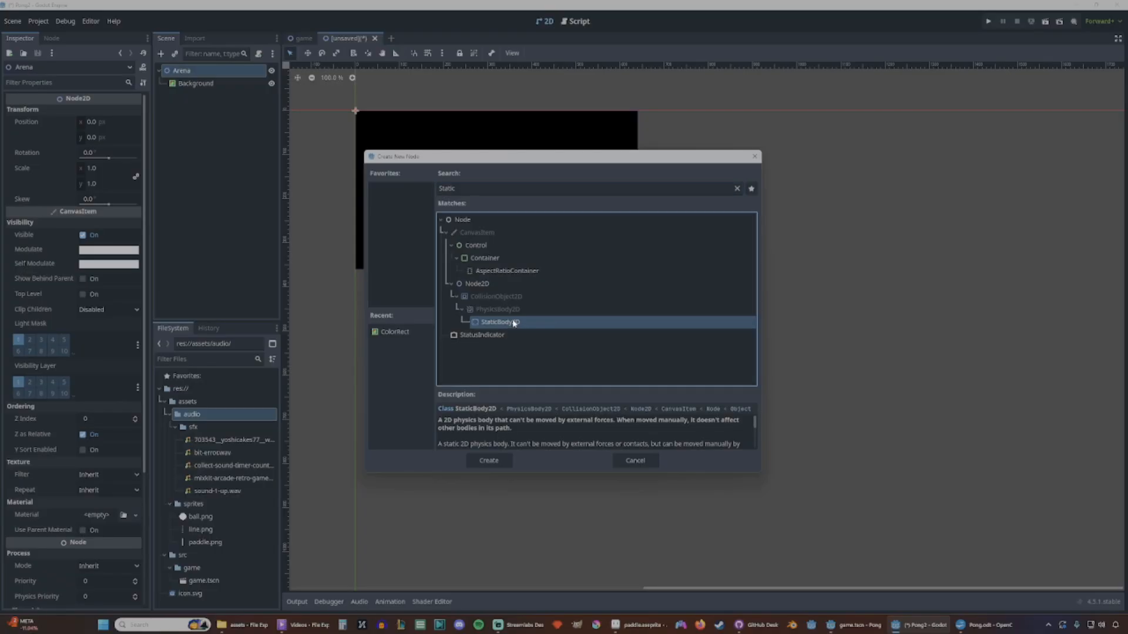
click(500, 461)
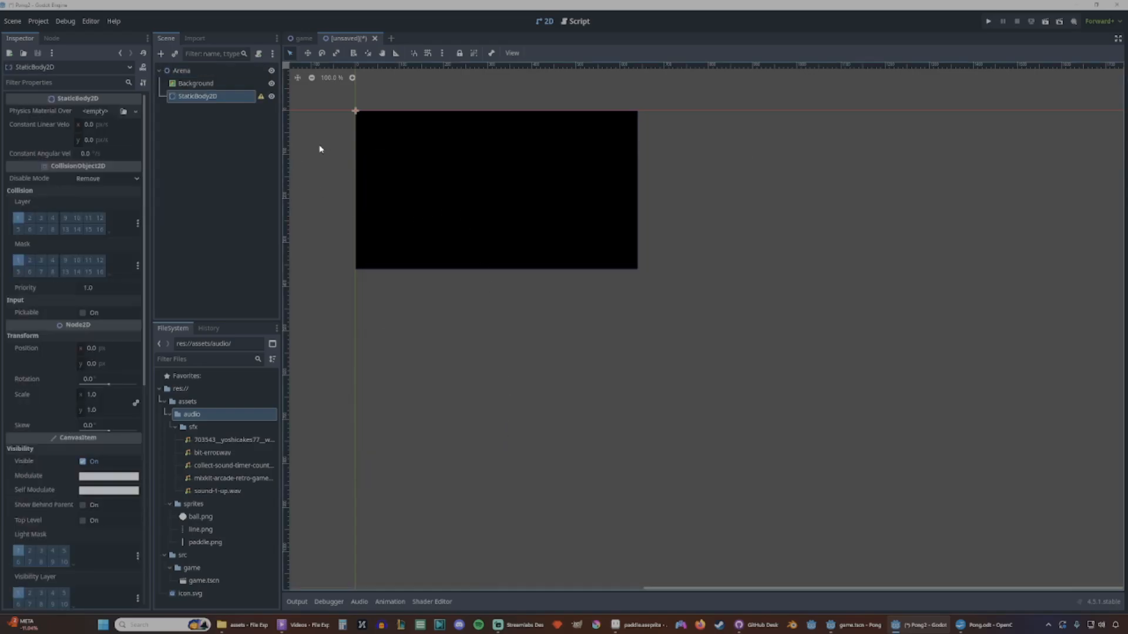
click(200, 100)
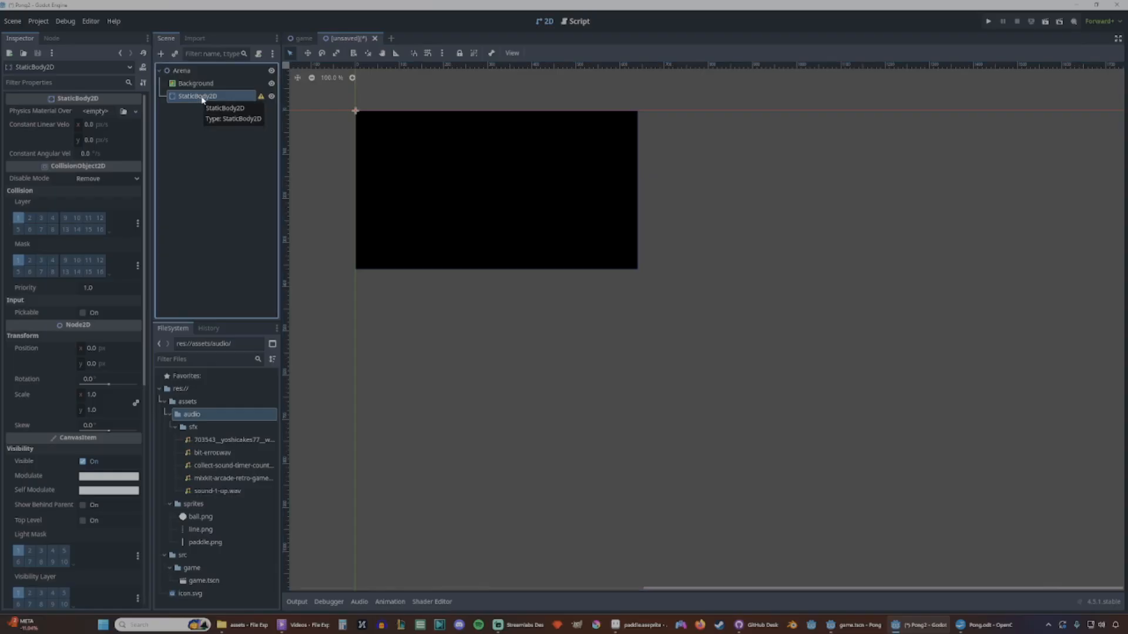
click(202, 98)
text(TopWall)
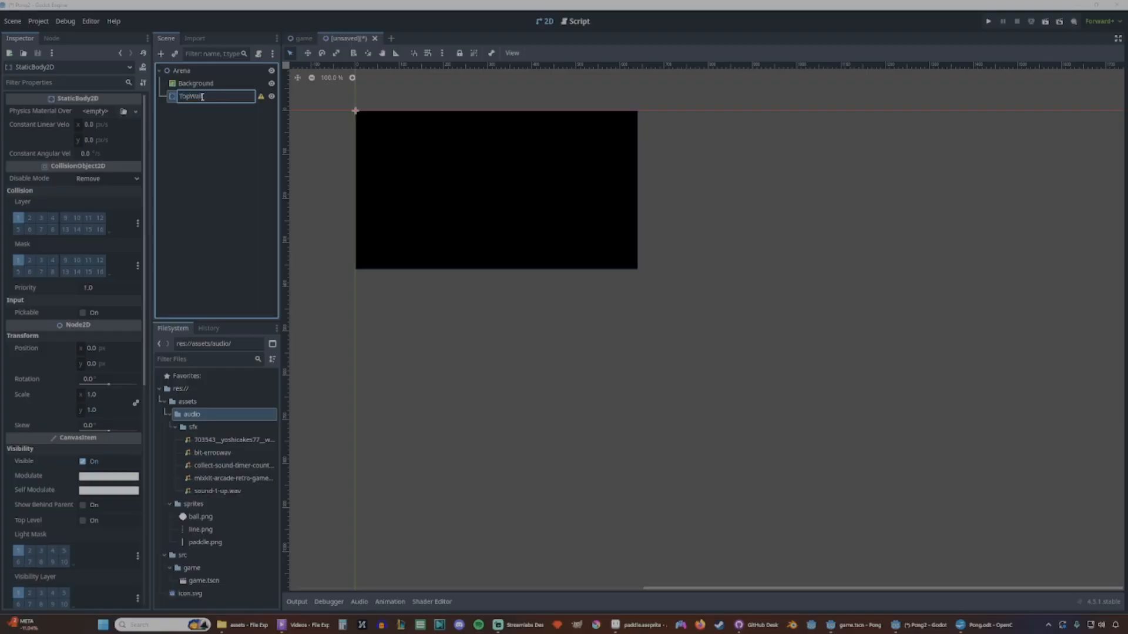
key(Return)
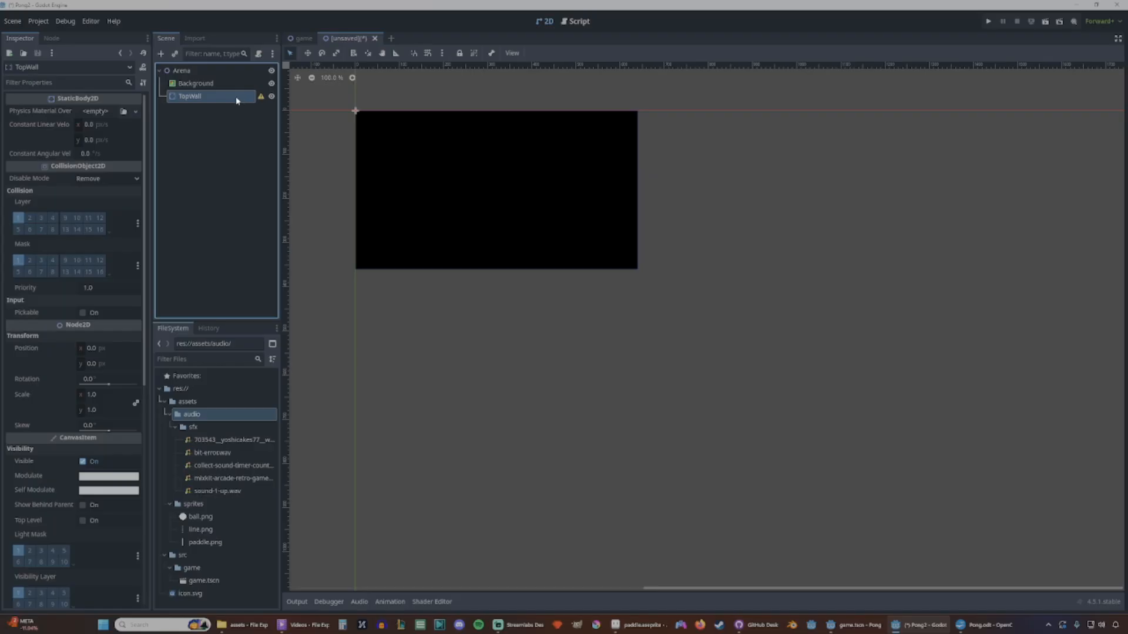
Add a CollisionShape2D child node to TopWall and assign it a new RectangleShape2D.
mouse_move(261, 97)
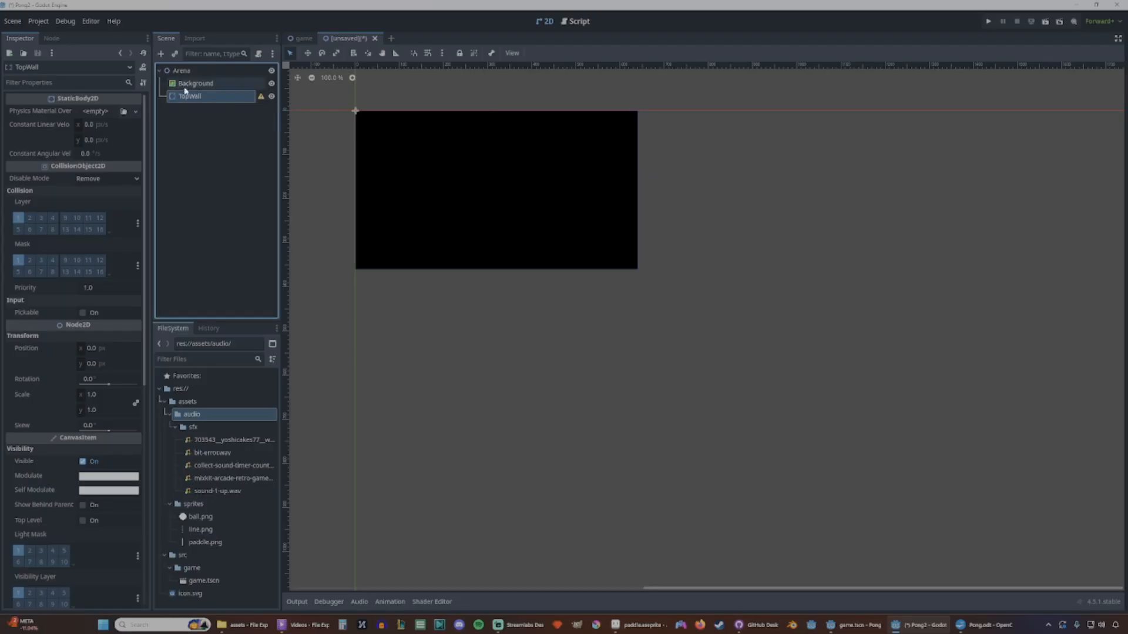
click(161, 54)
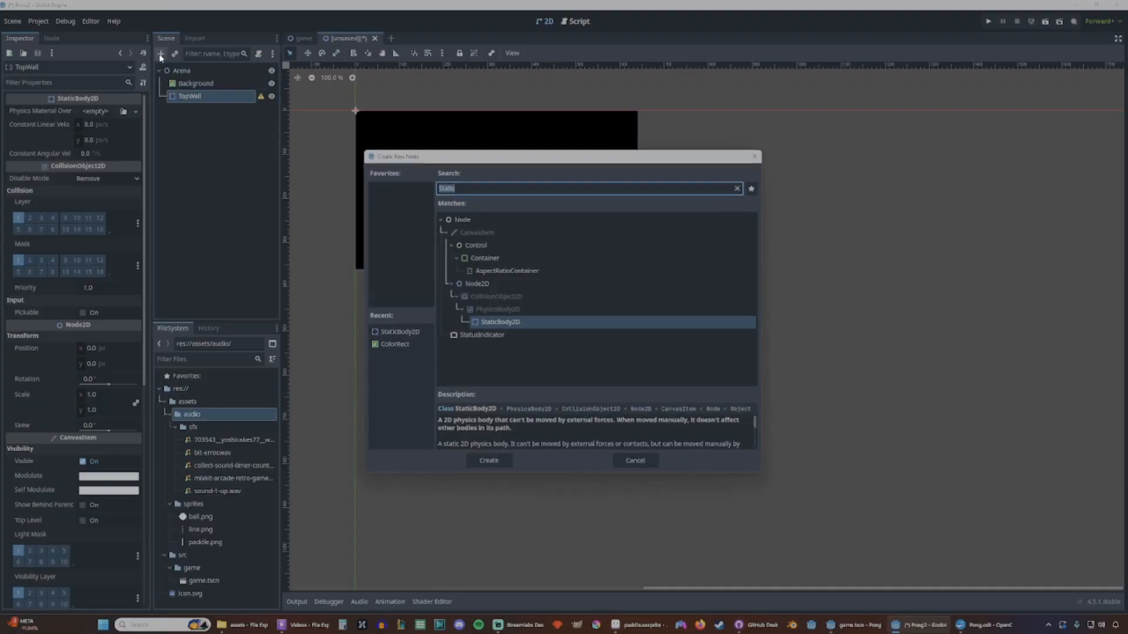
text(coll)
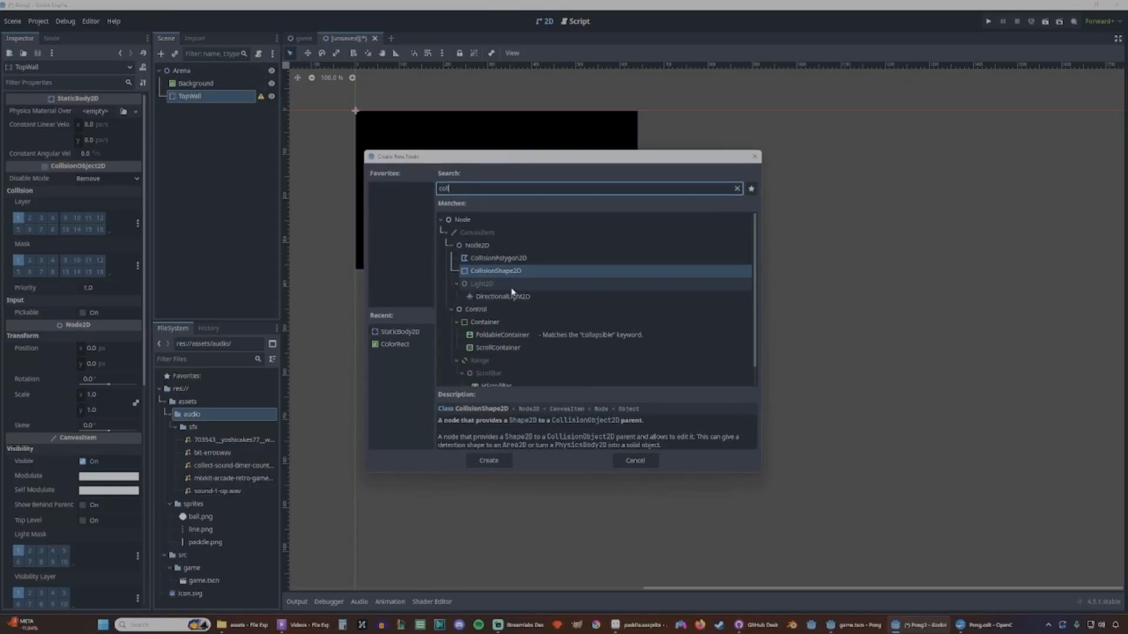
click(485, 461)
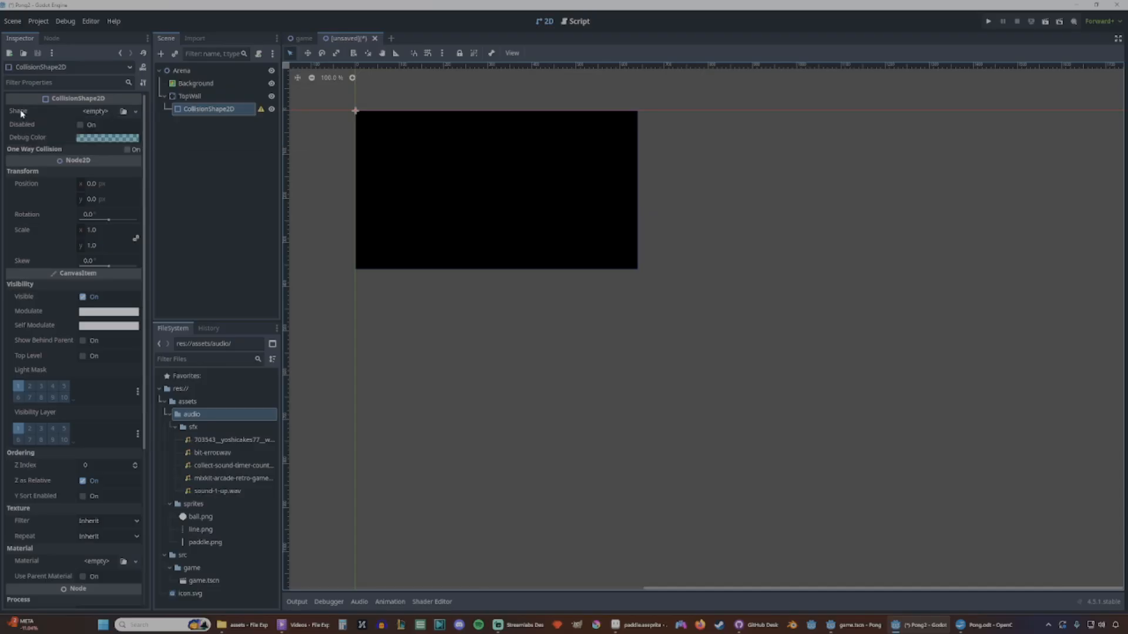
click(135, 112)
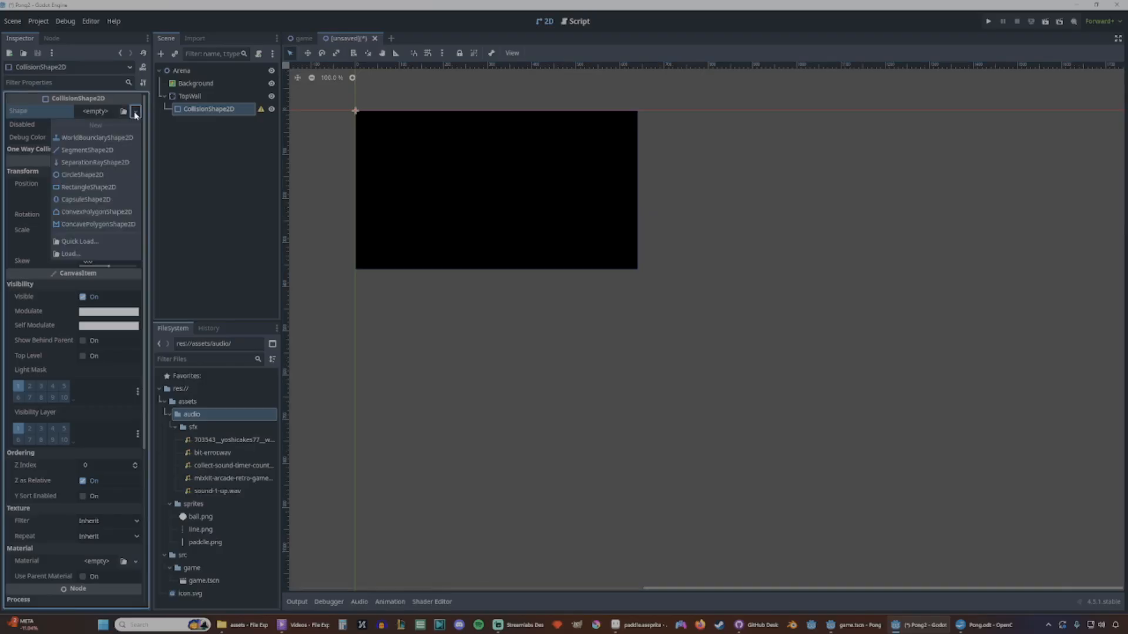
click(101, 187)
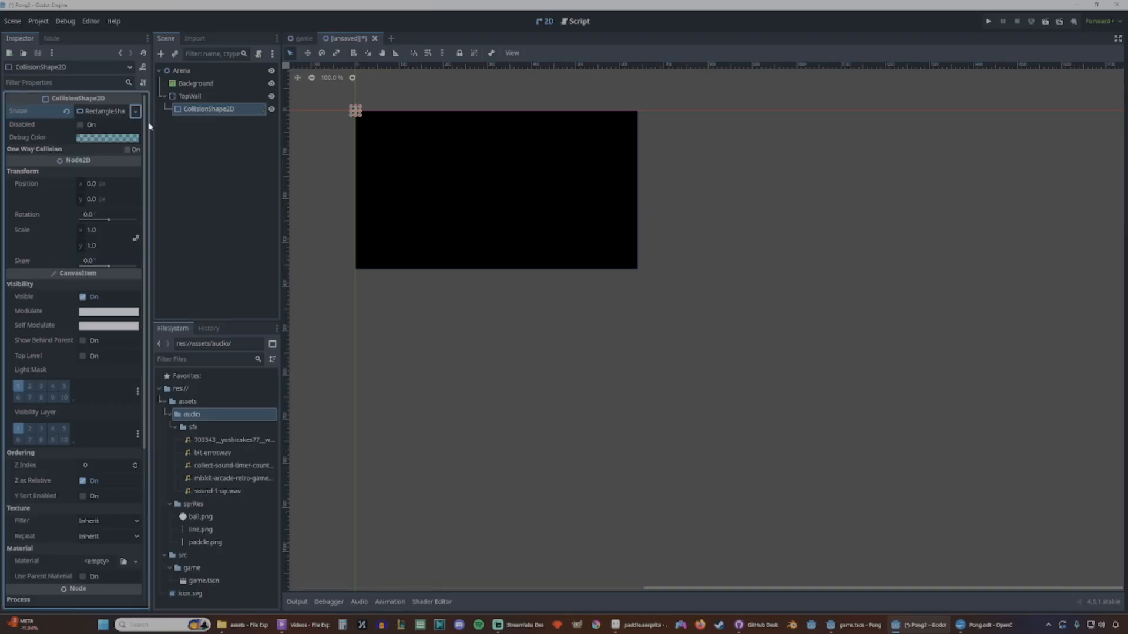
Enable grid snapping in the 2D view and configure the grid step as 2 px by 2 px.
scroll(365, 121, up, 5)
scroll(365, 121, up, 1)
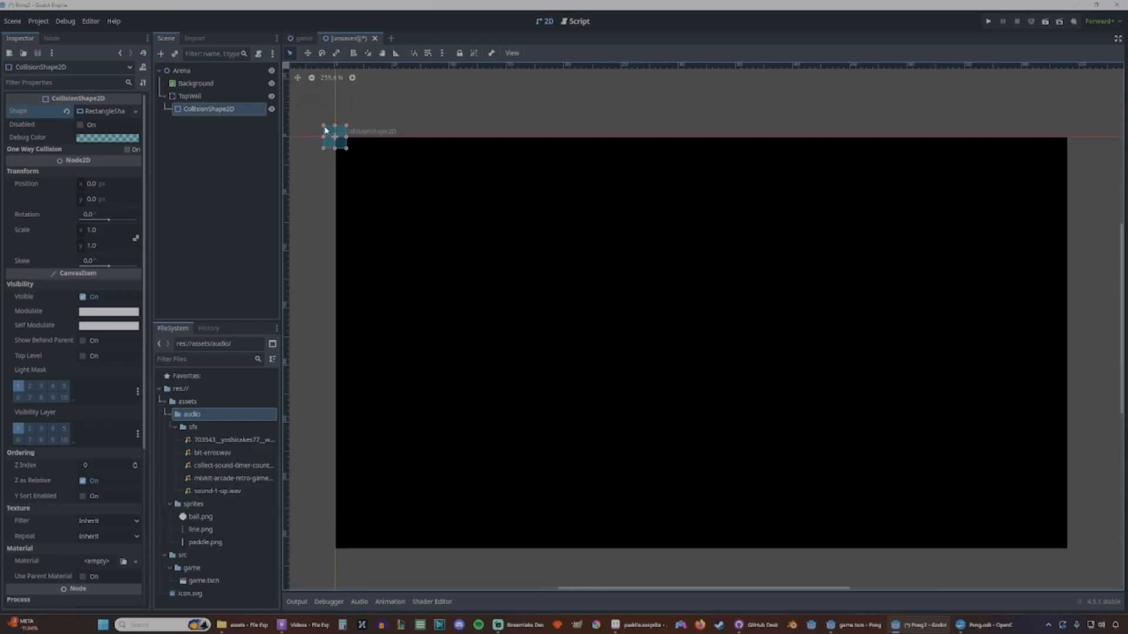
click(428, 54)
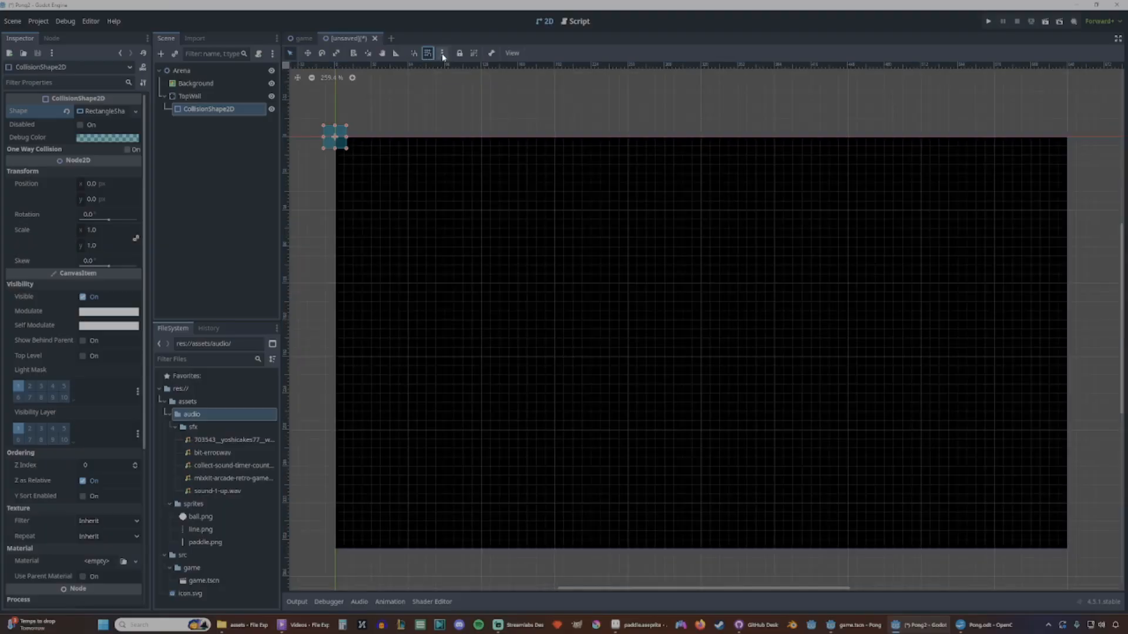
click(442, 52)
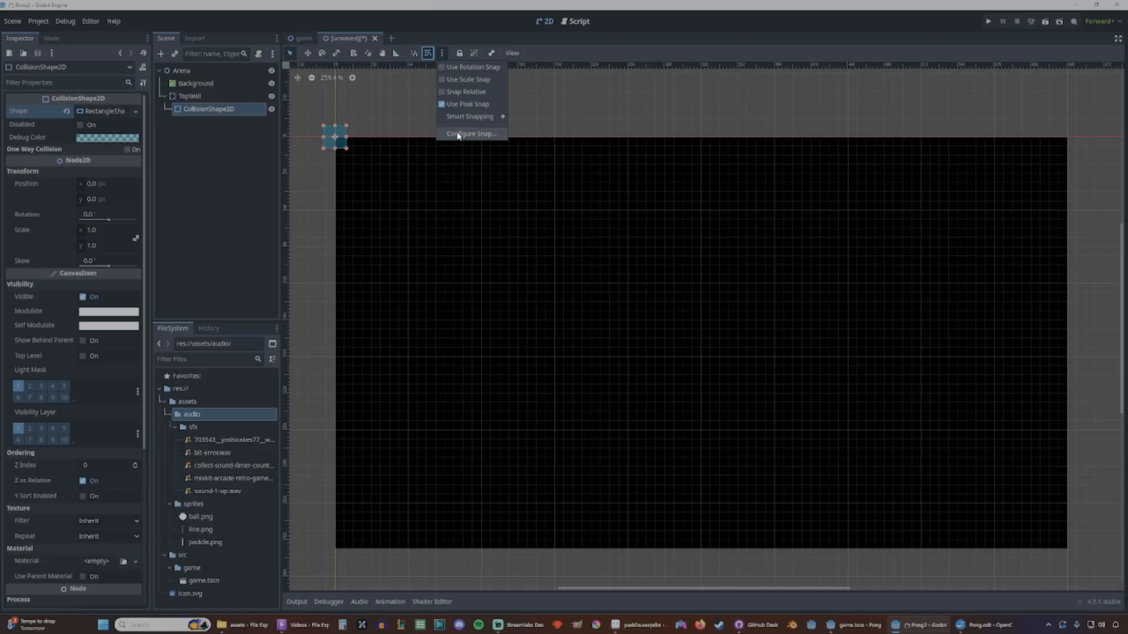
click(458, 134)
click(569, 282)
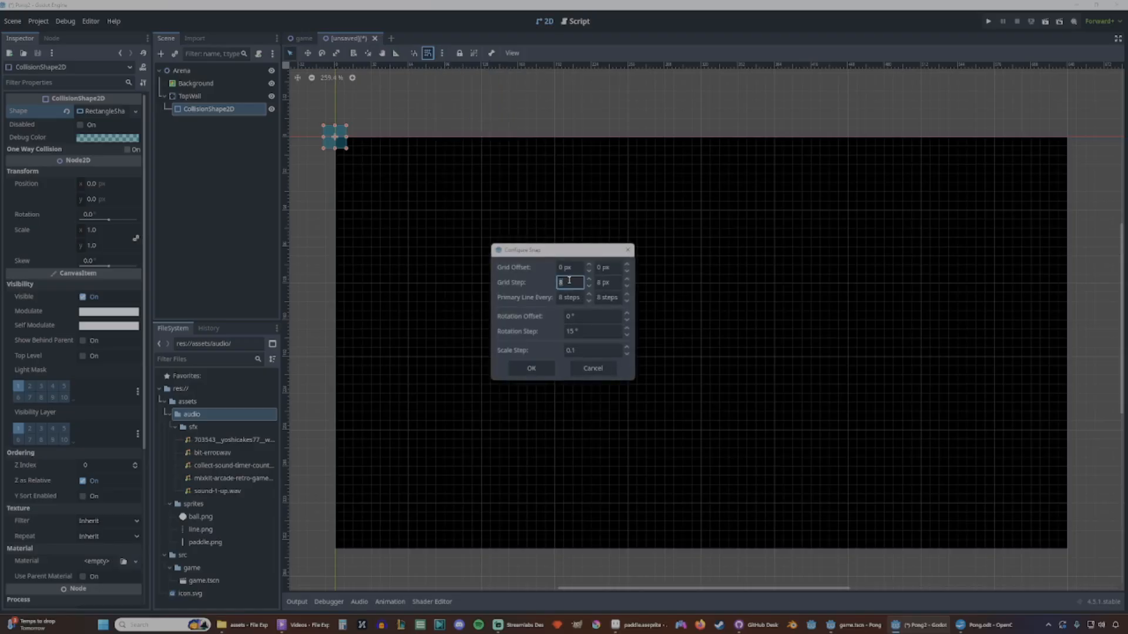
text(2)
key(Tab)
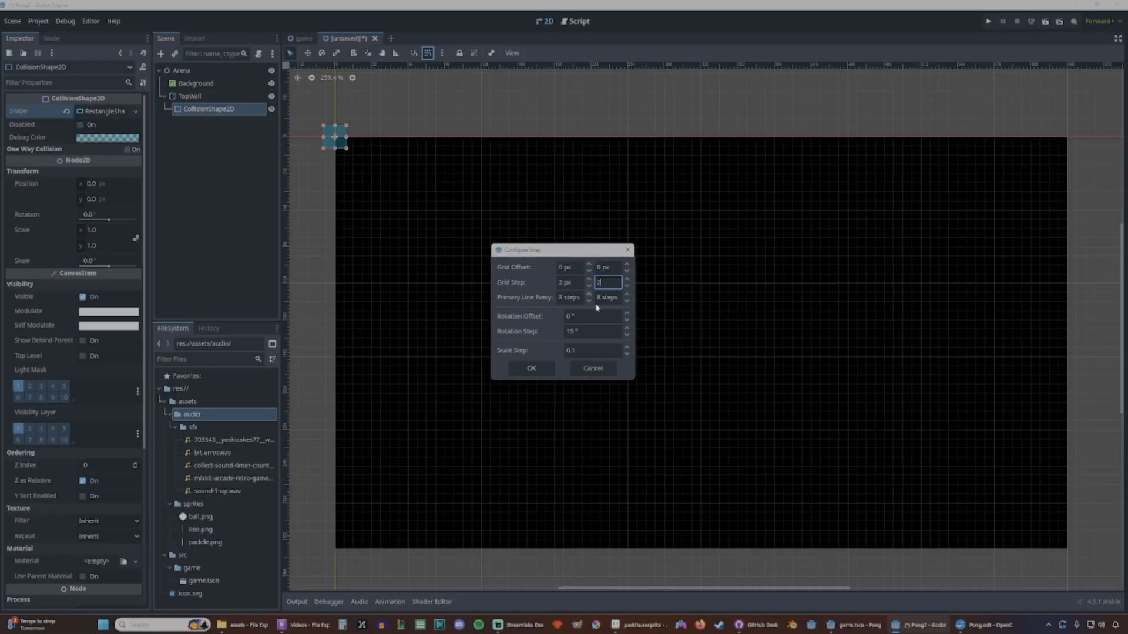
click(531, 369)
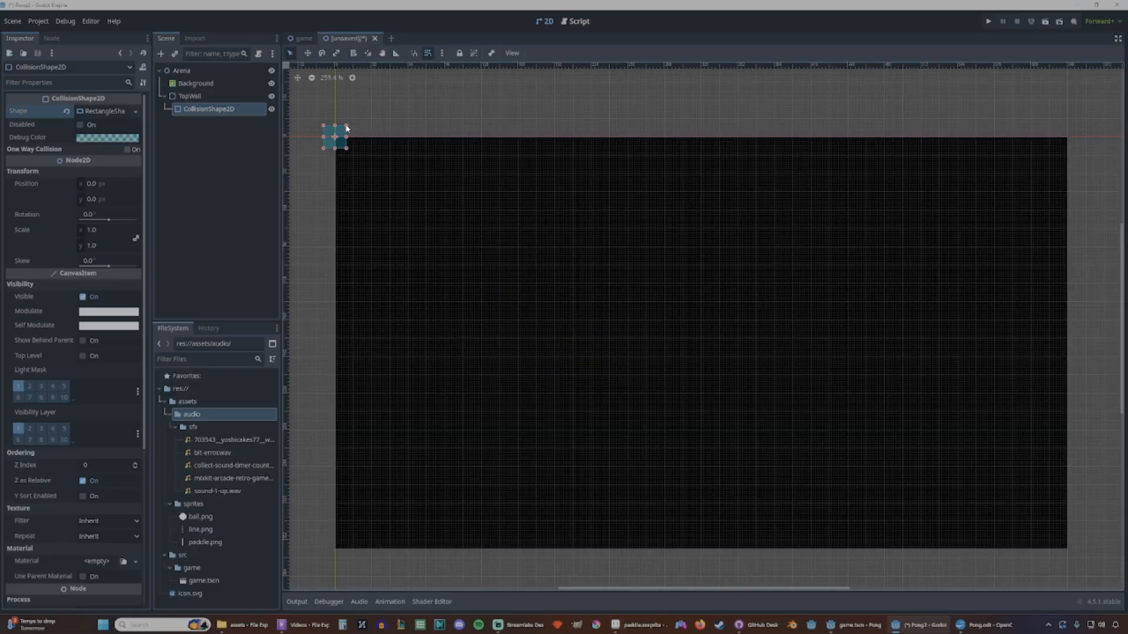
Resize TopWall's collision rectangle into a thin strip just above the background, spanning its full top edge and centred at 320, -1 px.
drag(347, 128, 1069, 122)
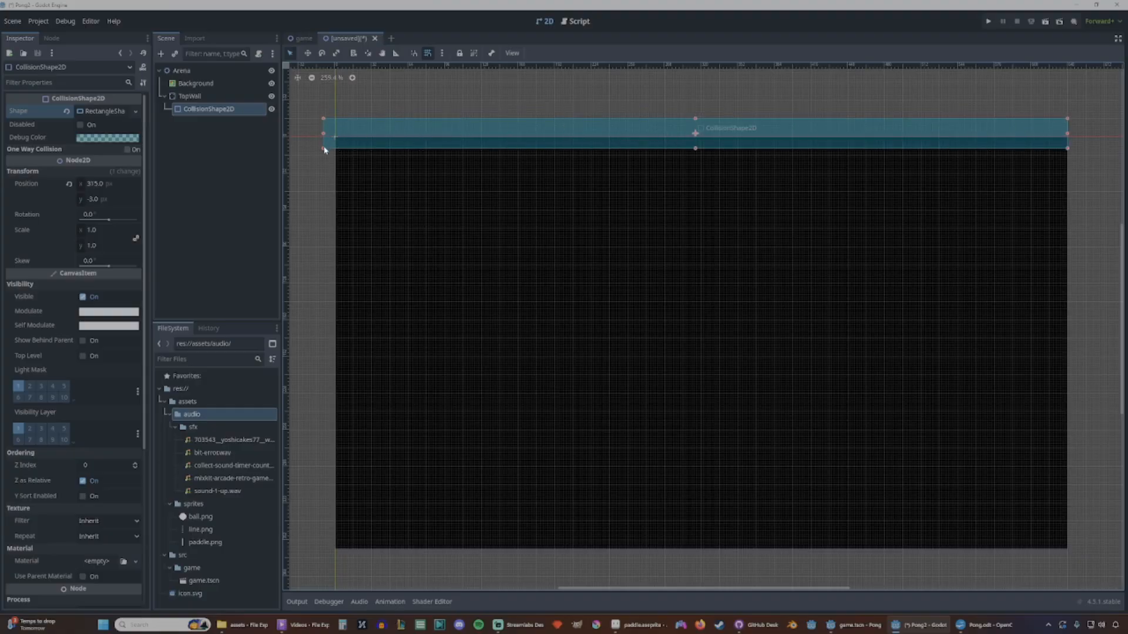
drag(324, 148, 337, 139)
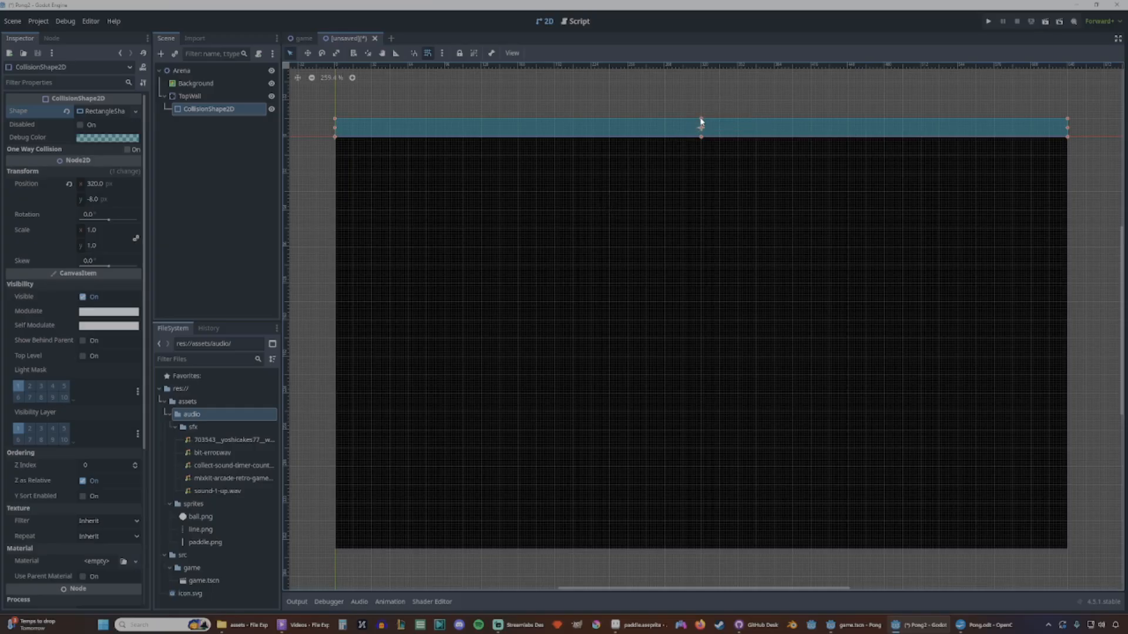
drag(701, 119, 702, 137)
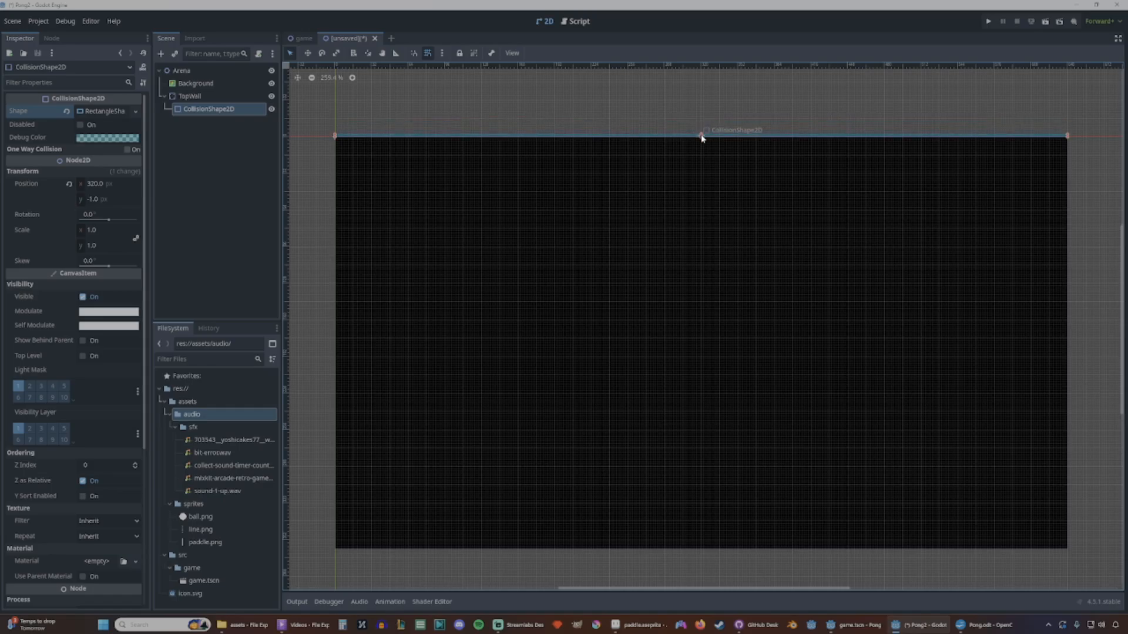
Thicken TopWall's collision rectangle upward to about 16 px, keeping its lower edge on the background's top edge and its centre at 320, -8 px.
scroll(699, 140, up, 7)
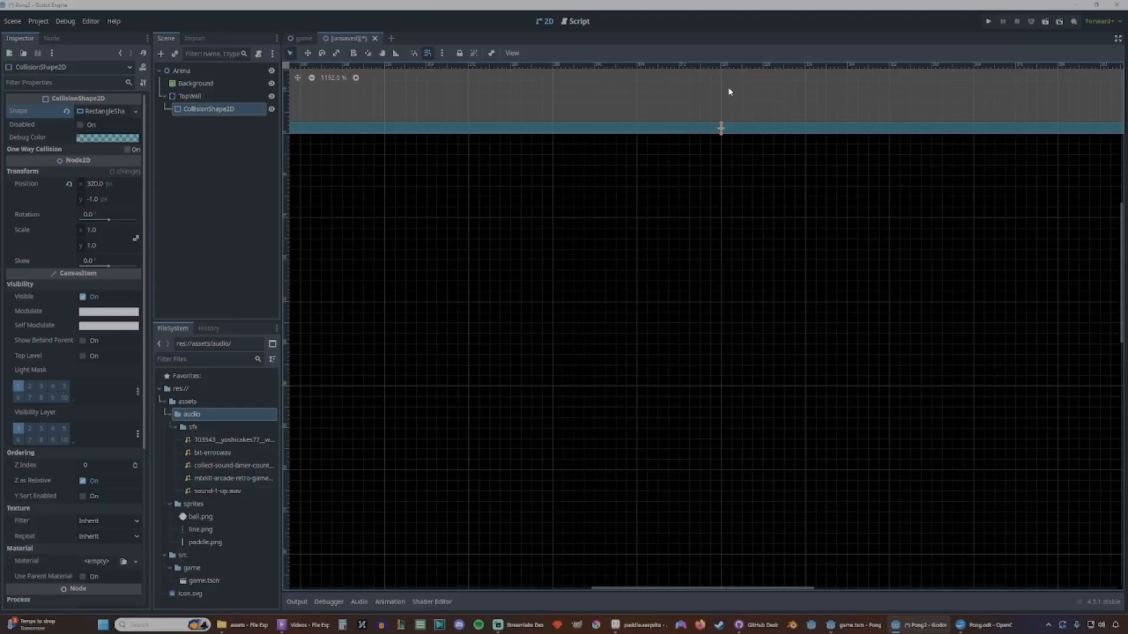
scroll(713, 155, down, 3)
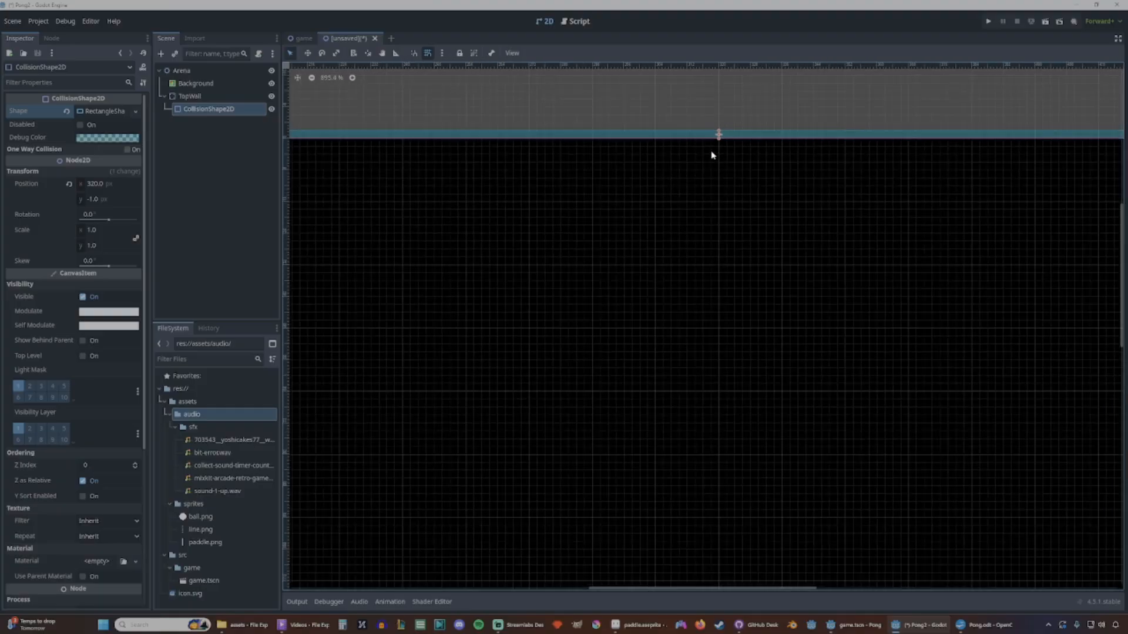
drag(716, 138, 717, 101)
scroll(721, 188, down, 2)
scroll(727, 254, down, 4)
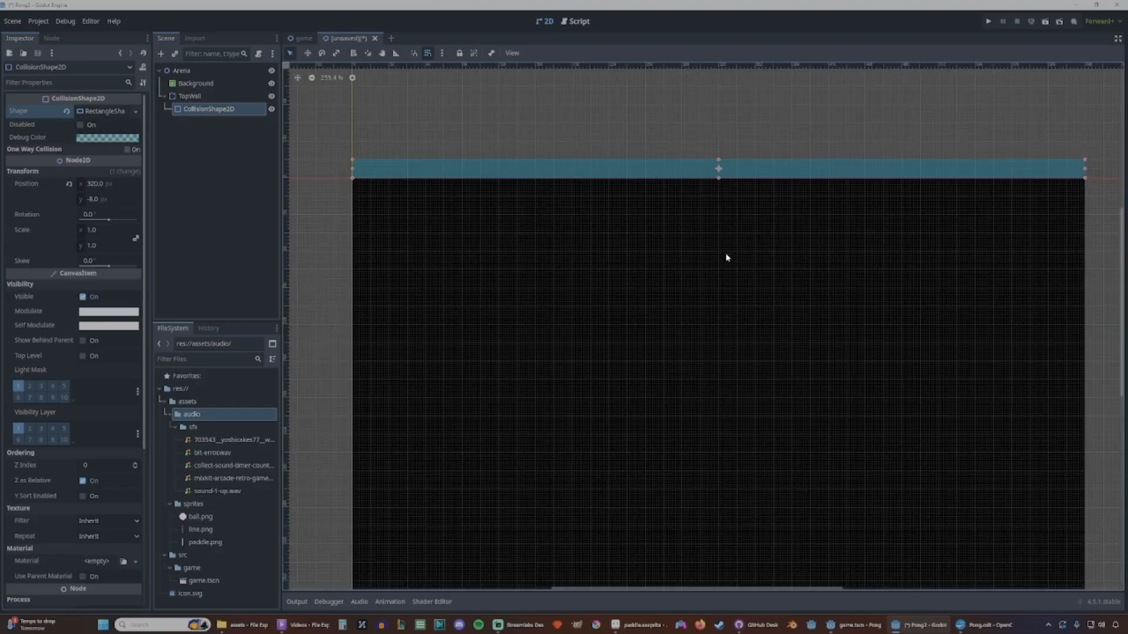
middle_drag(709, 247, 706, 236)
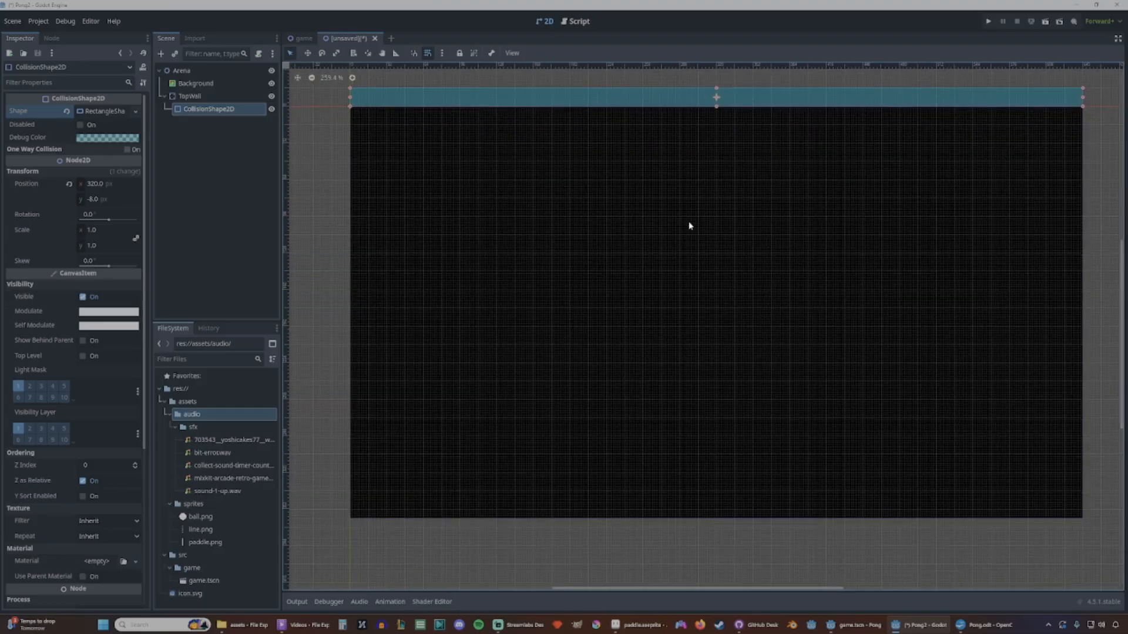
Name 2D physics layer 1 "world" through TopWall's collision layer settings and turn off layer 1 in TopWall's collision mask.
click(209, 98)
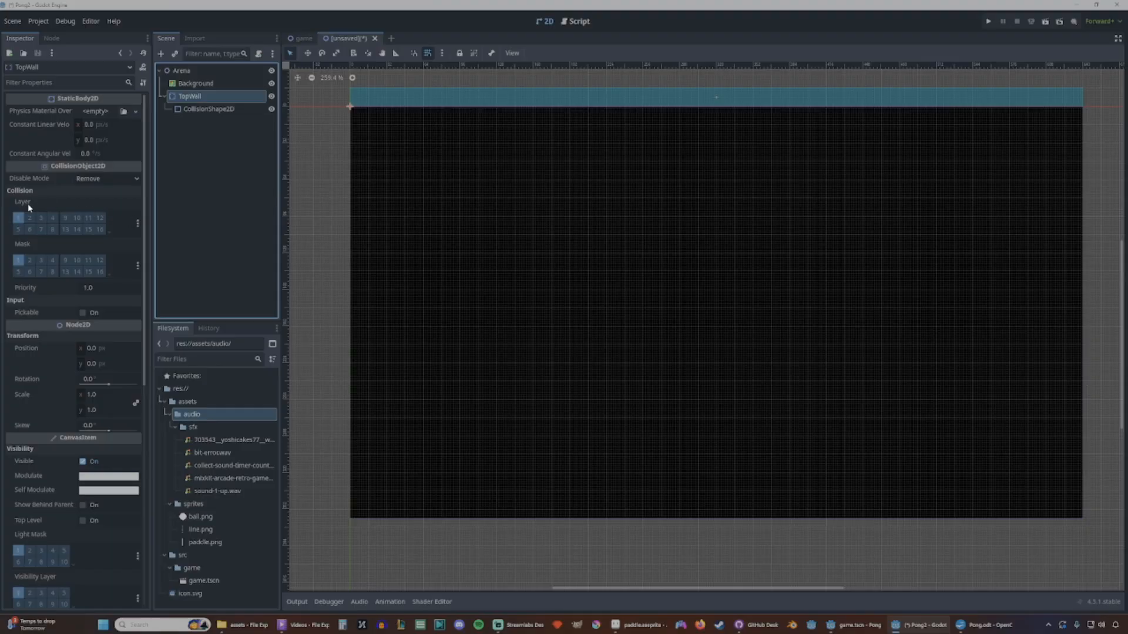
click(138, 224)
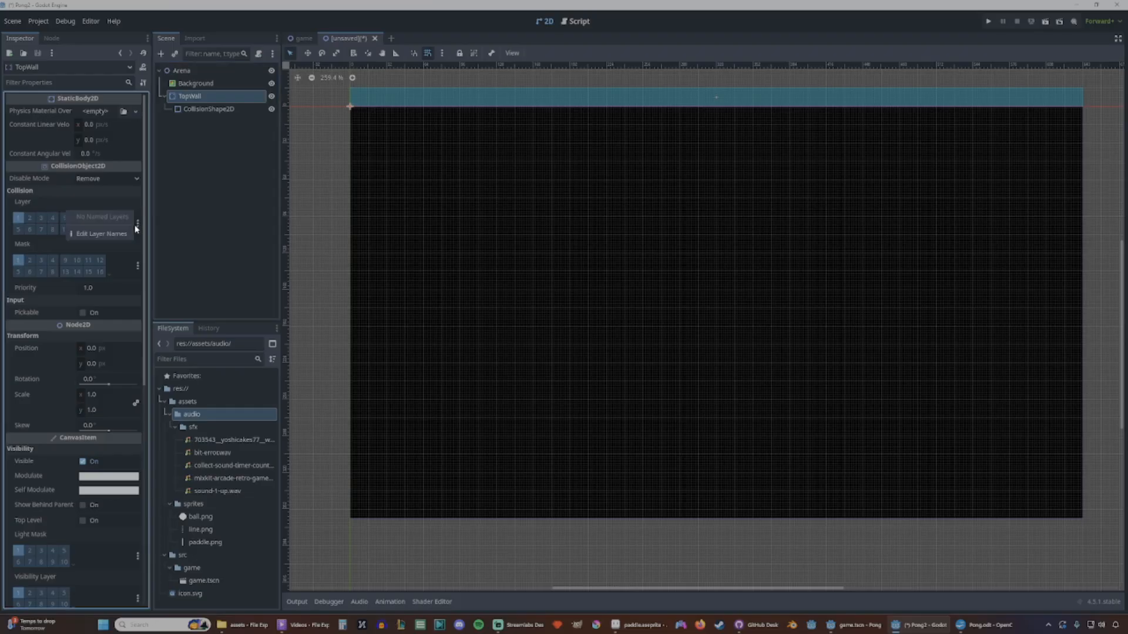
click(112, 235)
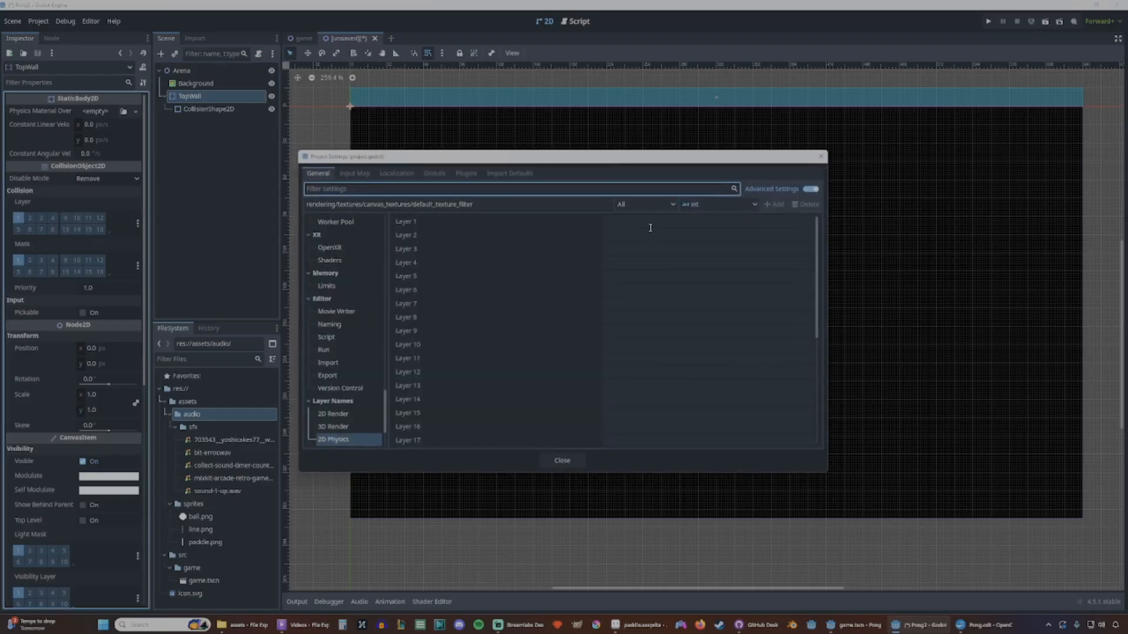
click(648, 223)
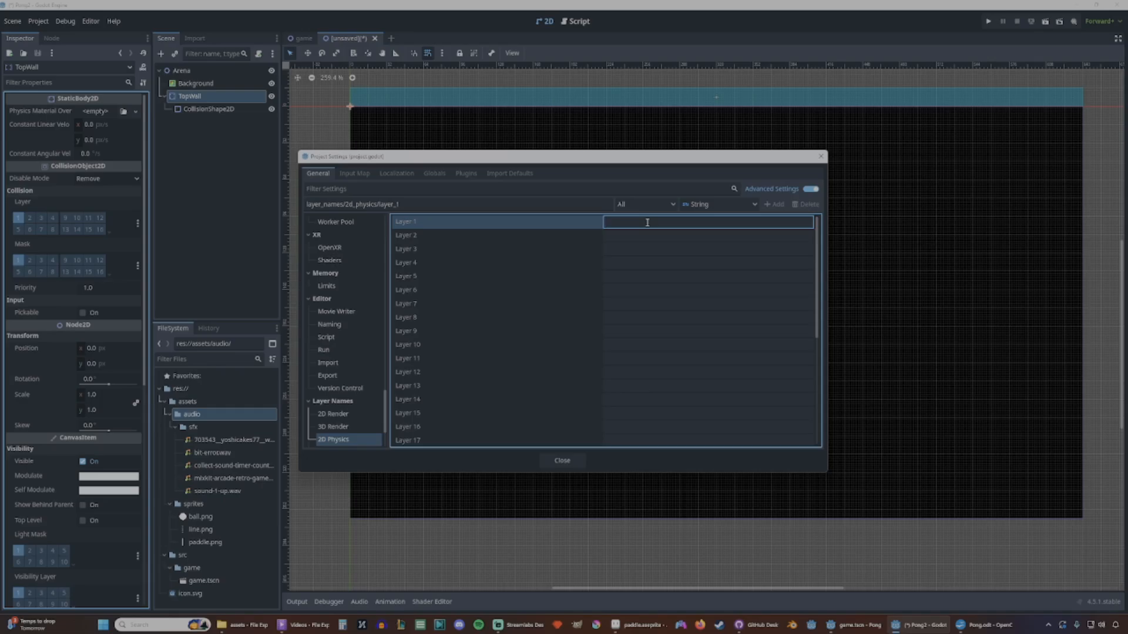
text(world)
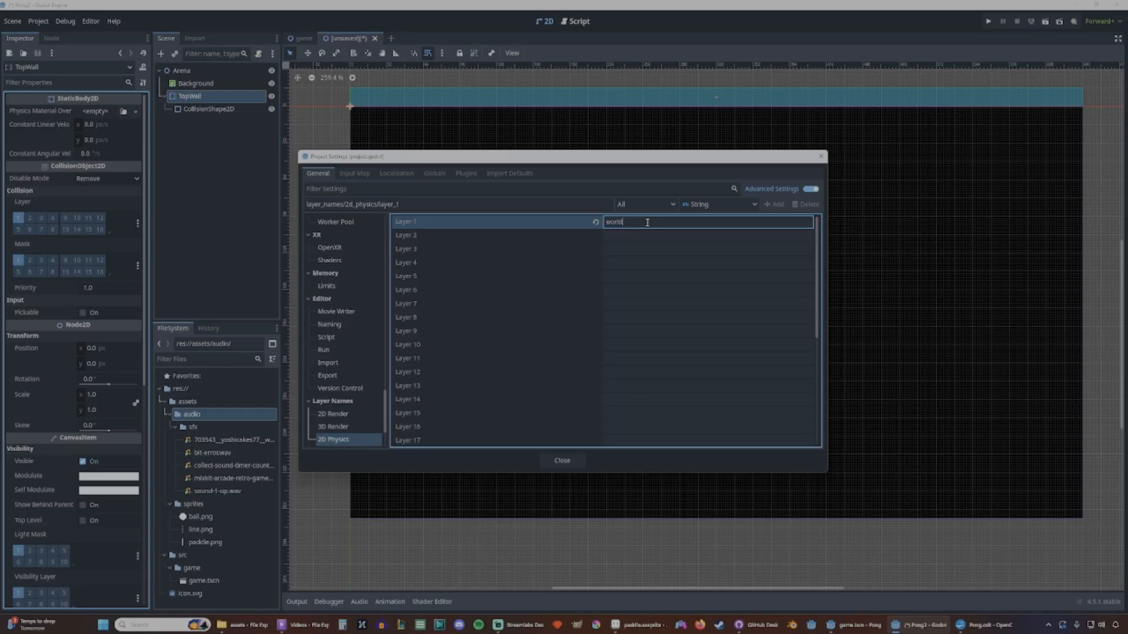
click(563, 461)
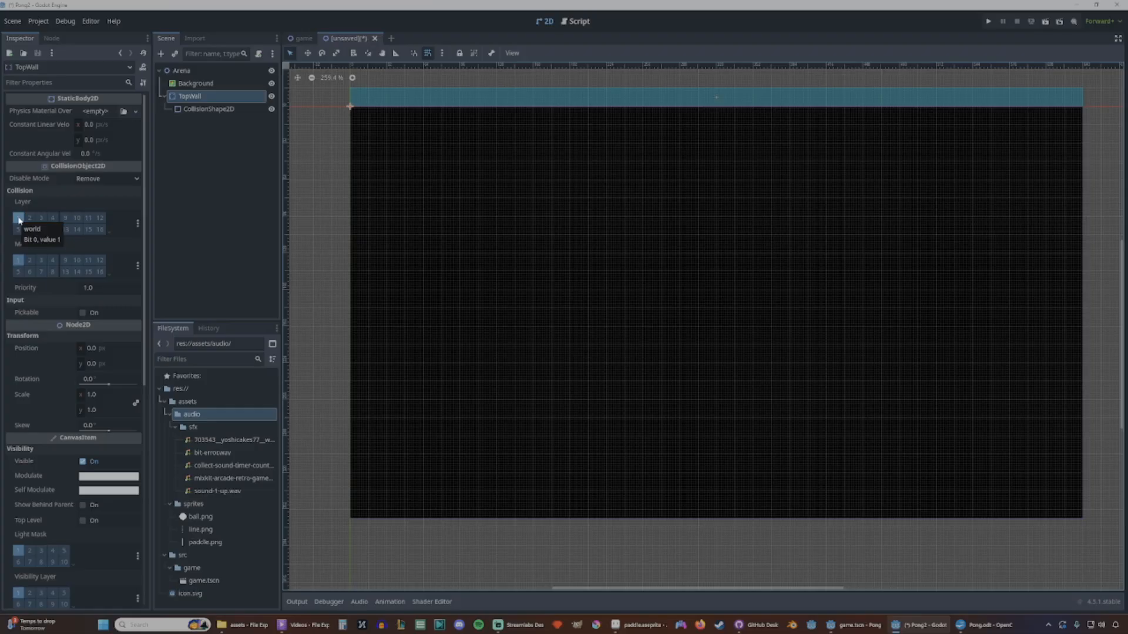
click(17, 261)
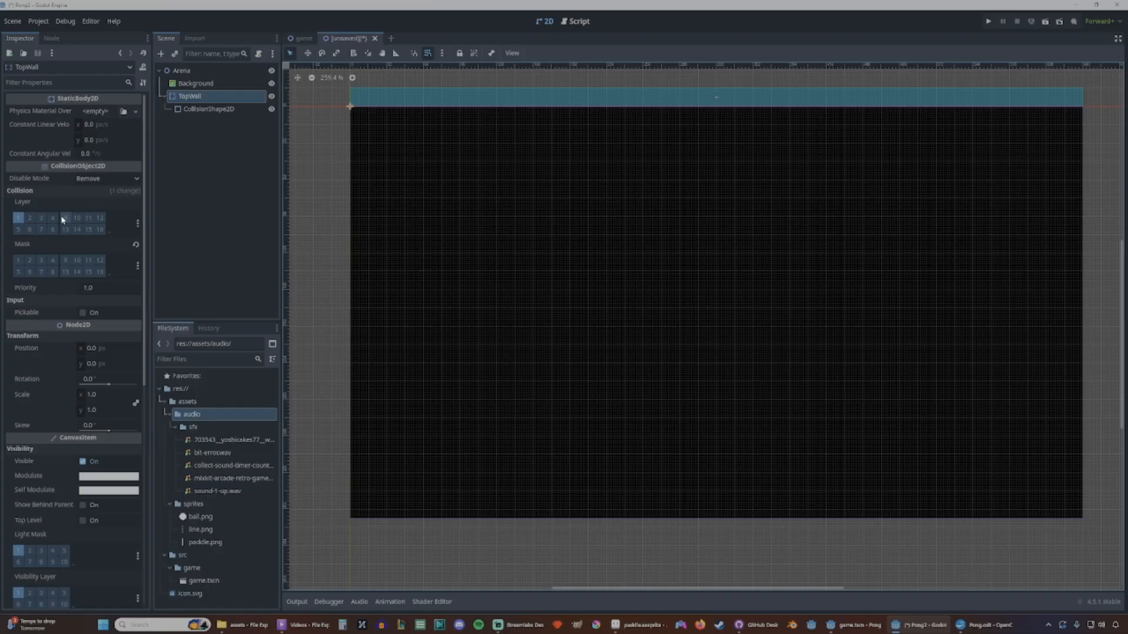
Duplicate TopWall together with its collision shape and rename the copy BottomWall.
click(214, 169)
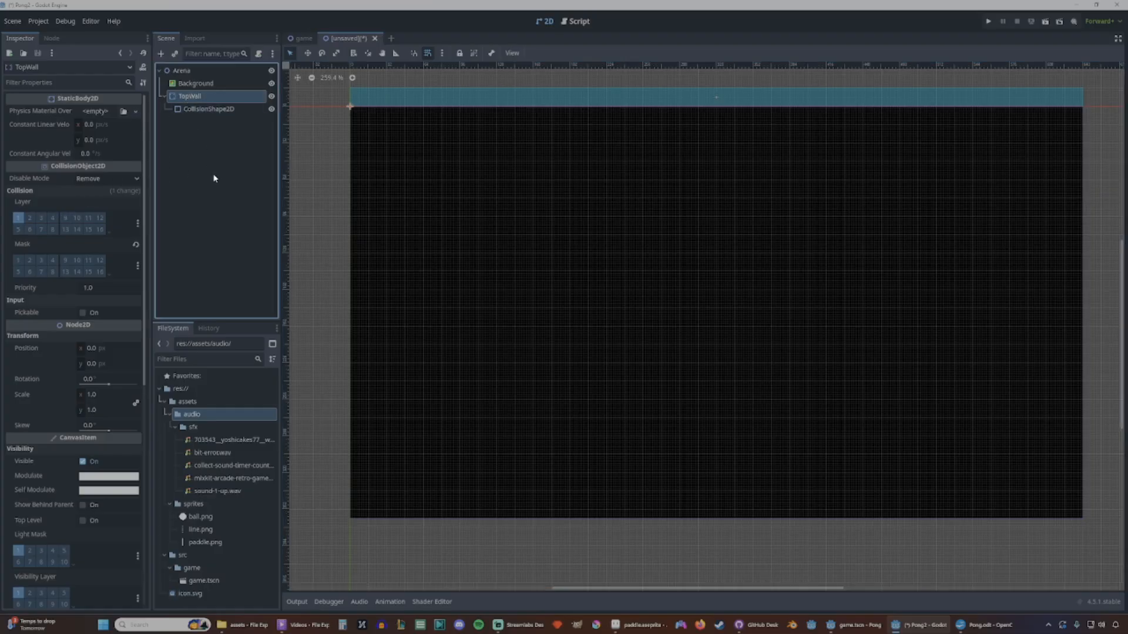
key(ctrl+d)
double_click(197, 122)
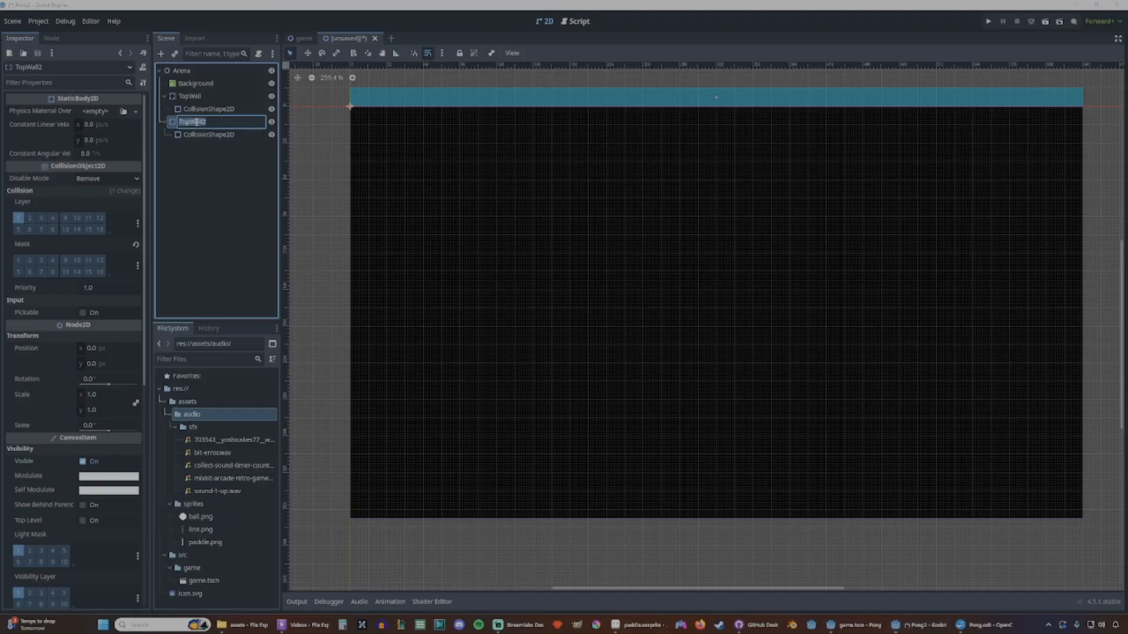
text(Bal)
text(tomWall)
key(Return)
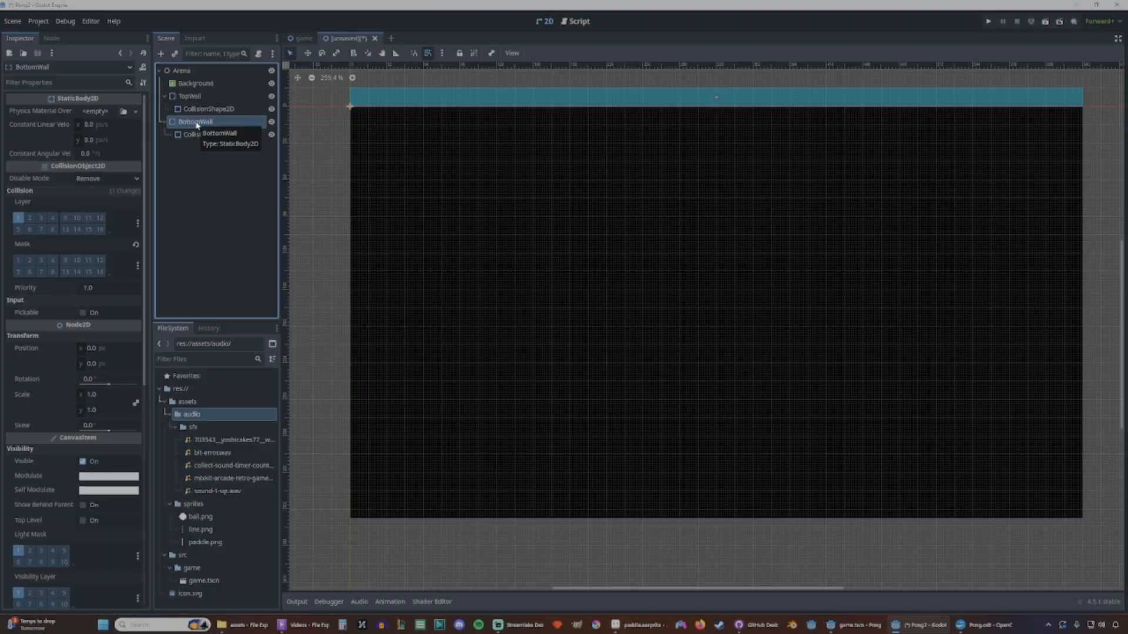
Move BottomWall straight down to position 0, 376 px so its collision strip sits directly below the background's bottom edge.
click(195, 97)
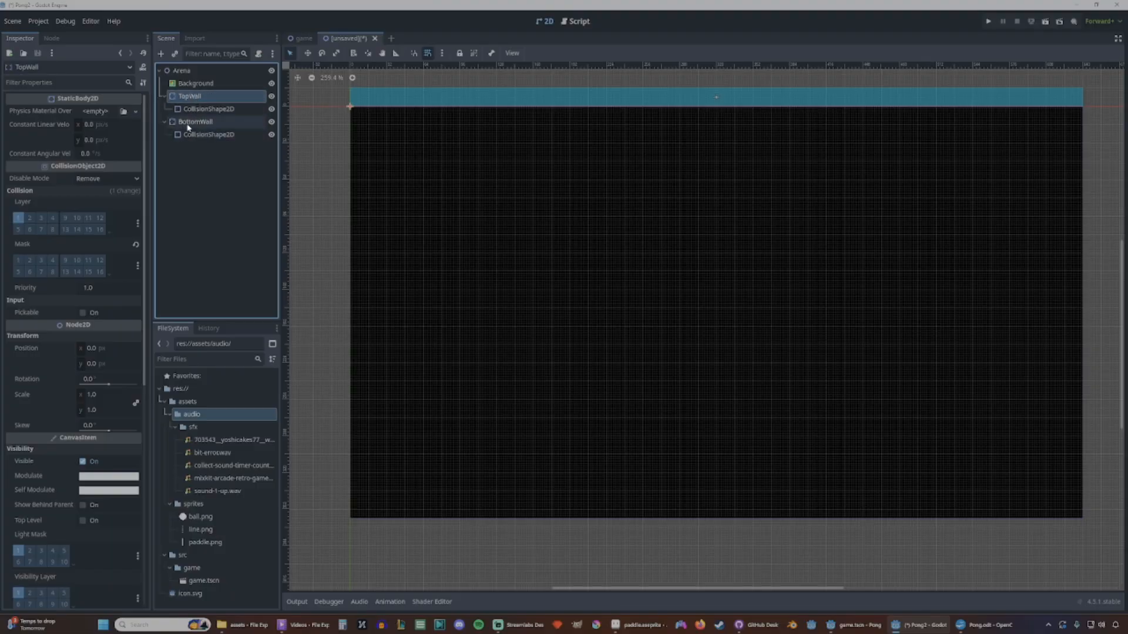
click(205, 122)
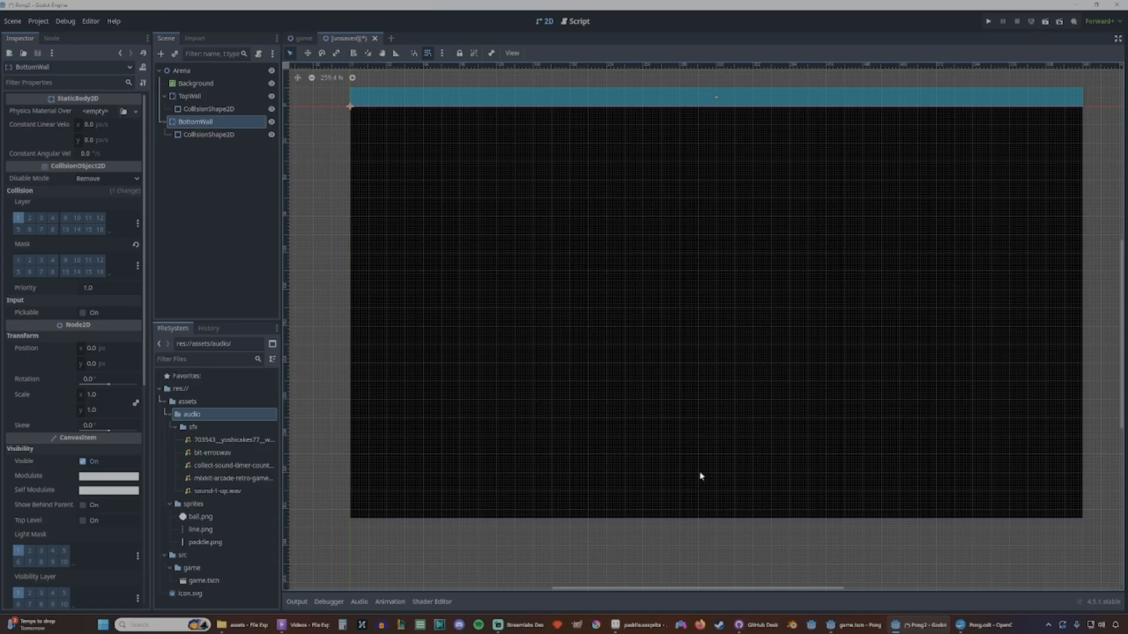
click(307, 54)
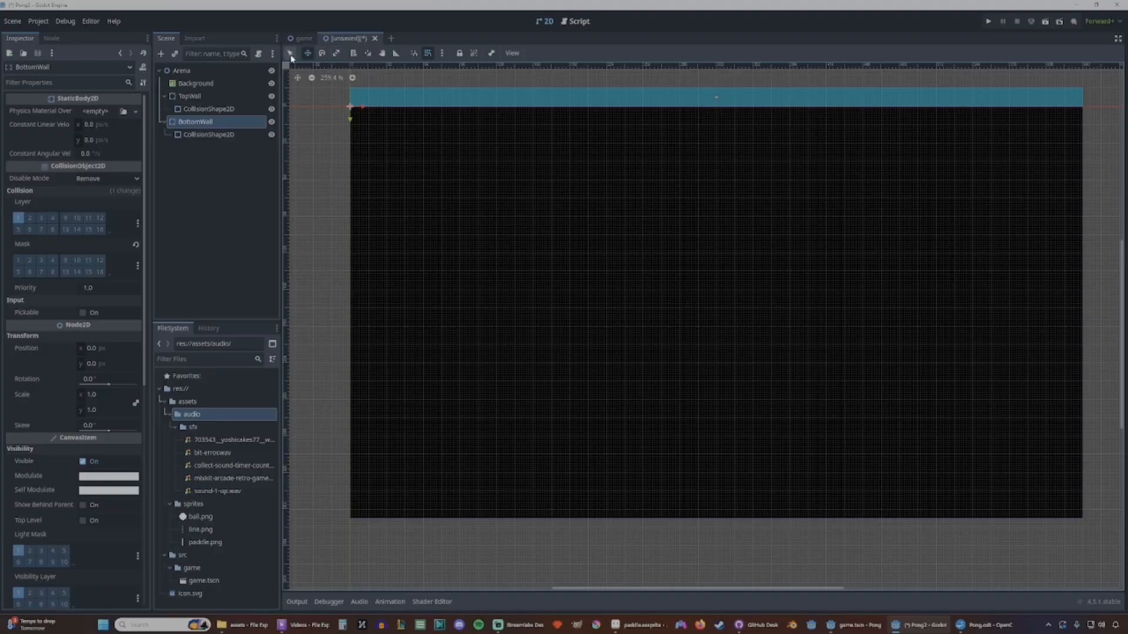
key(q)
key(w)
key(e)
key(r)
key(w)
drag(387, 101, 385, 530)
scroll(400, 527, up, 6)
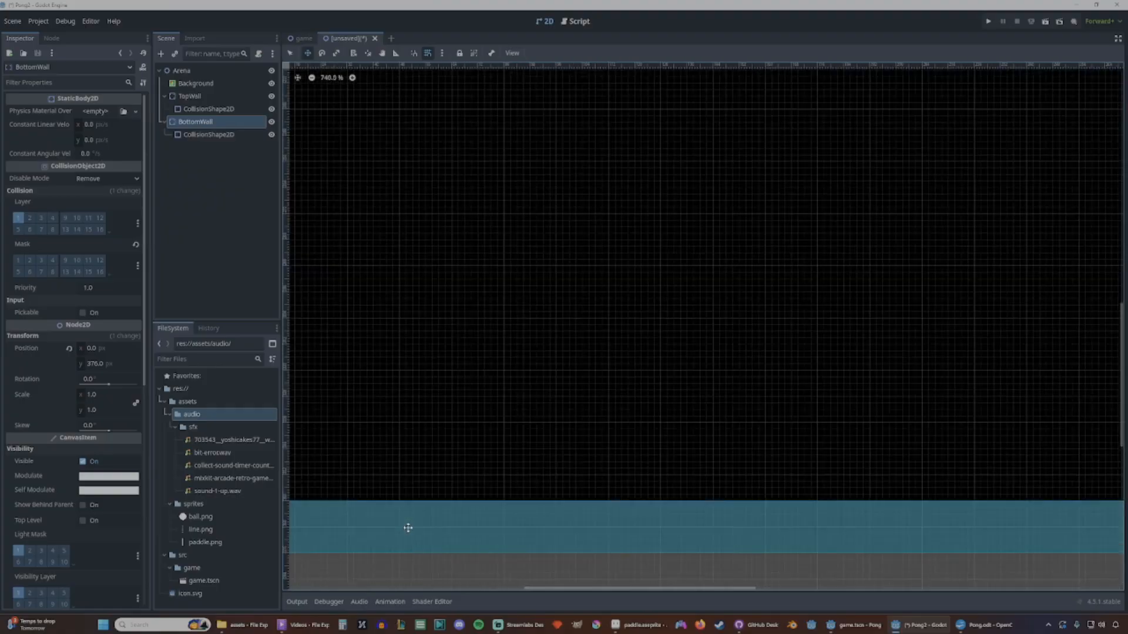
middle_drag(399, 526, 606, 496)
drag(479, 498, 480, 499)
scroll(587, 470, down, 7)
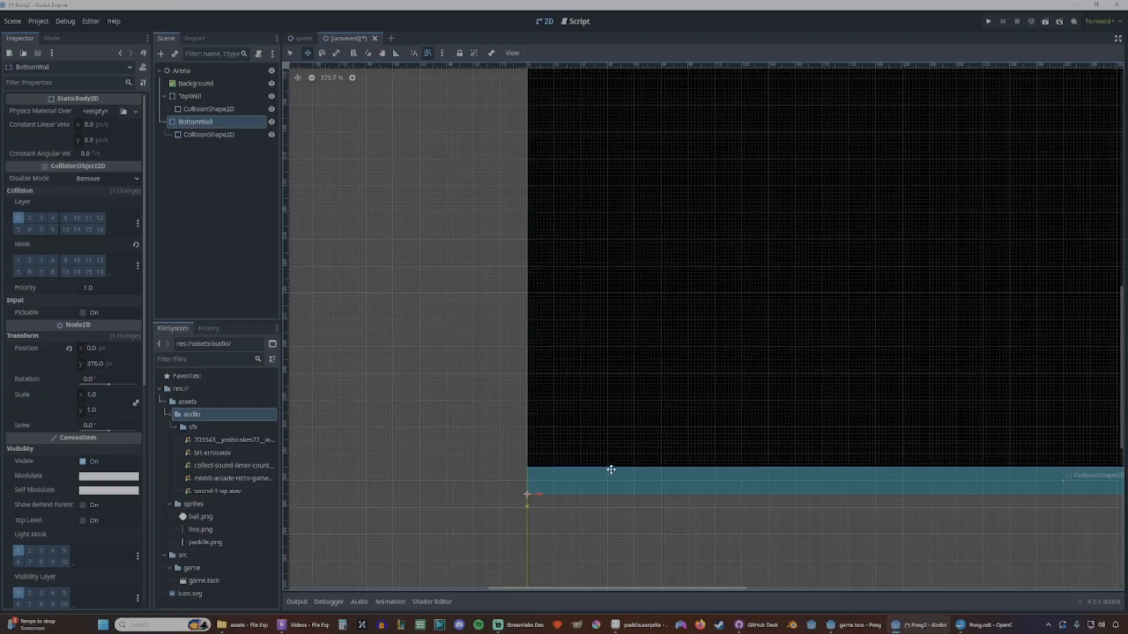
middle_drag(755, 426, 636, 445)
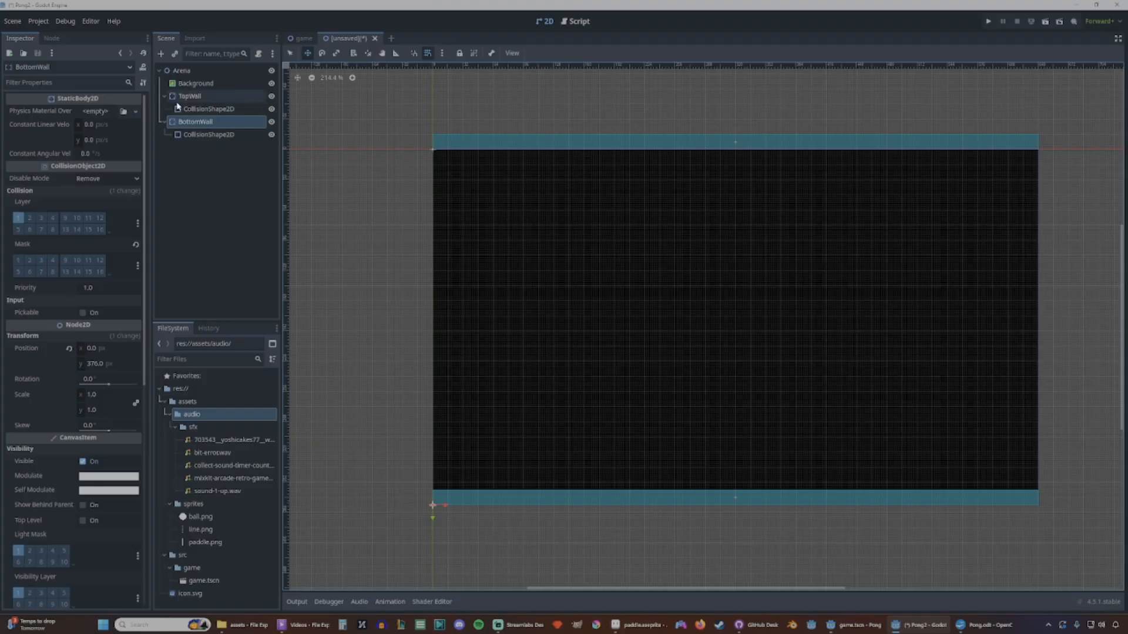
Add a Sprite2D child node directly under Arena and rename it MiddleLine.
click(179, 70)
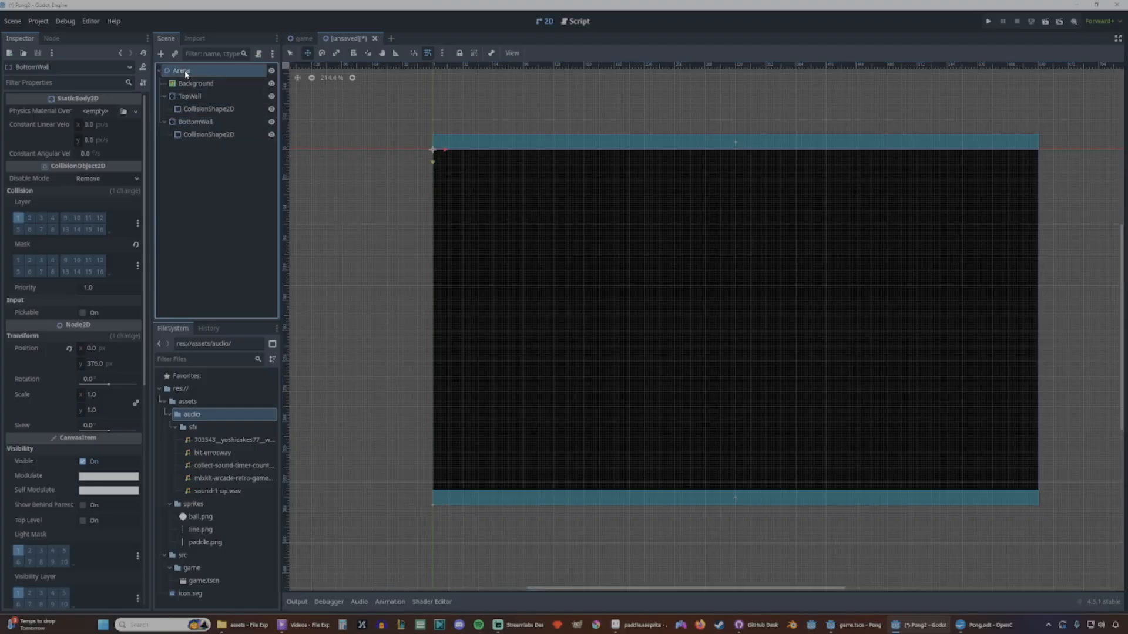
click(161, 54)
text(sprite)
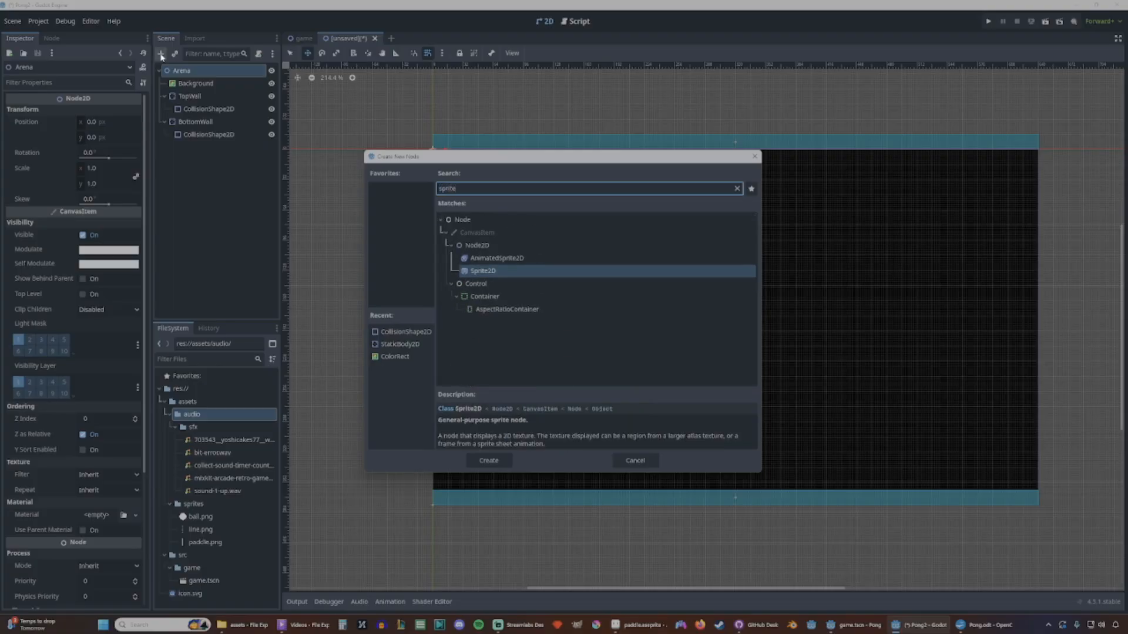
key(Return)
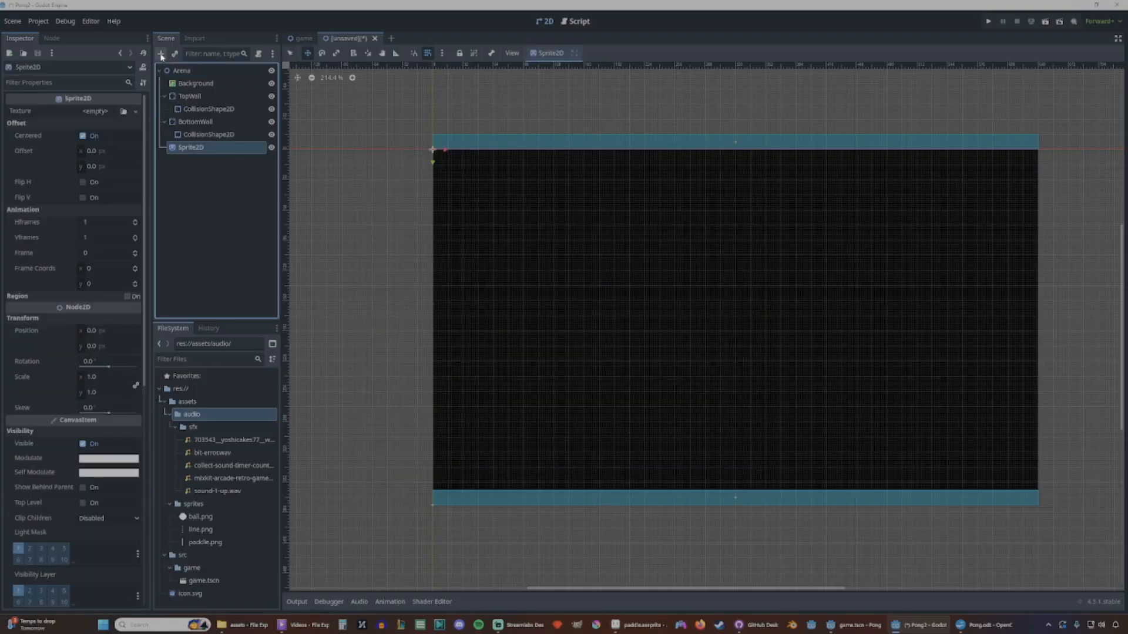
double_click(194, 148)
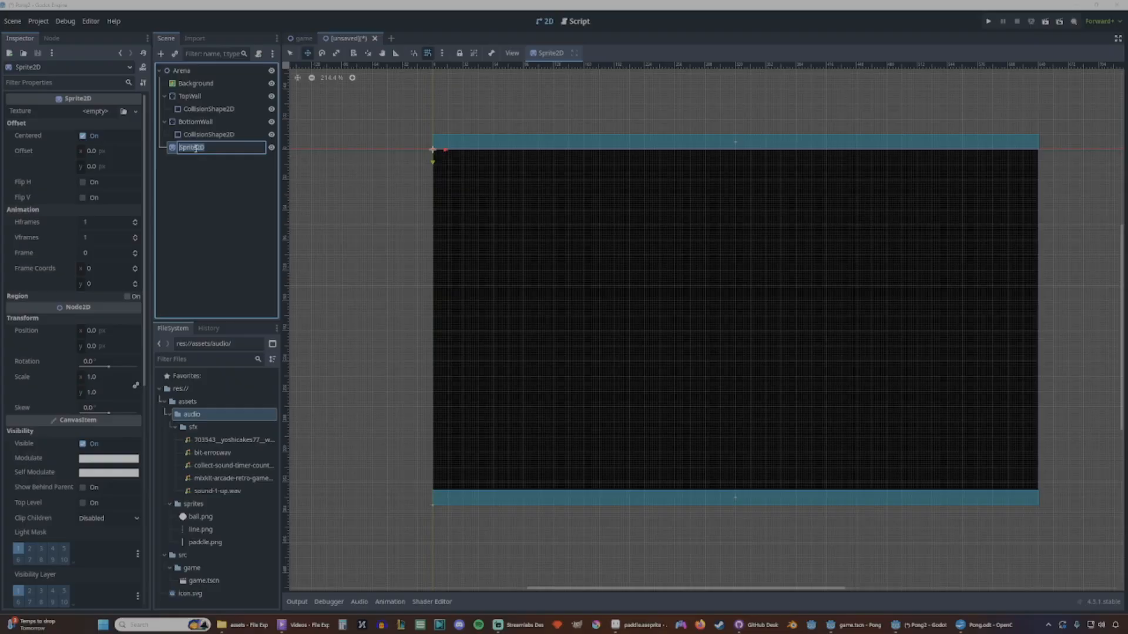
text(MiddleLine)
key(Return)
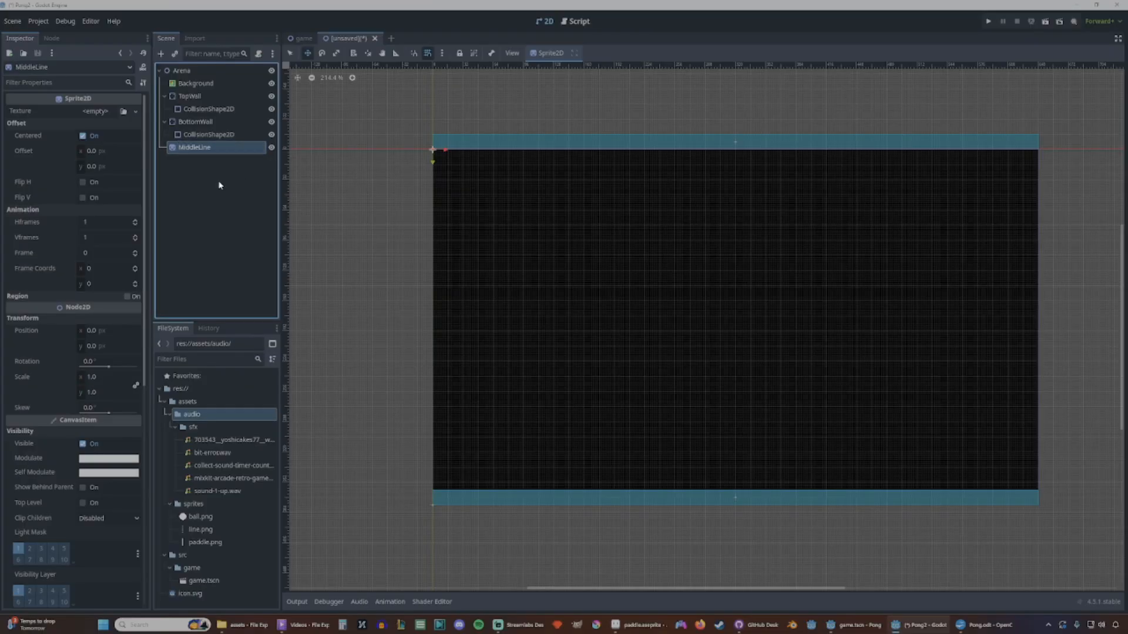
Assign line.png from the sprites folder as MiddleLine's texture.
click(205, 531)
drag(205, 532, 94, 113)
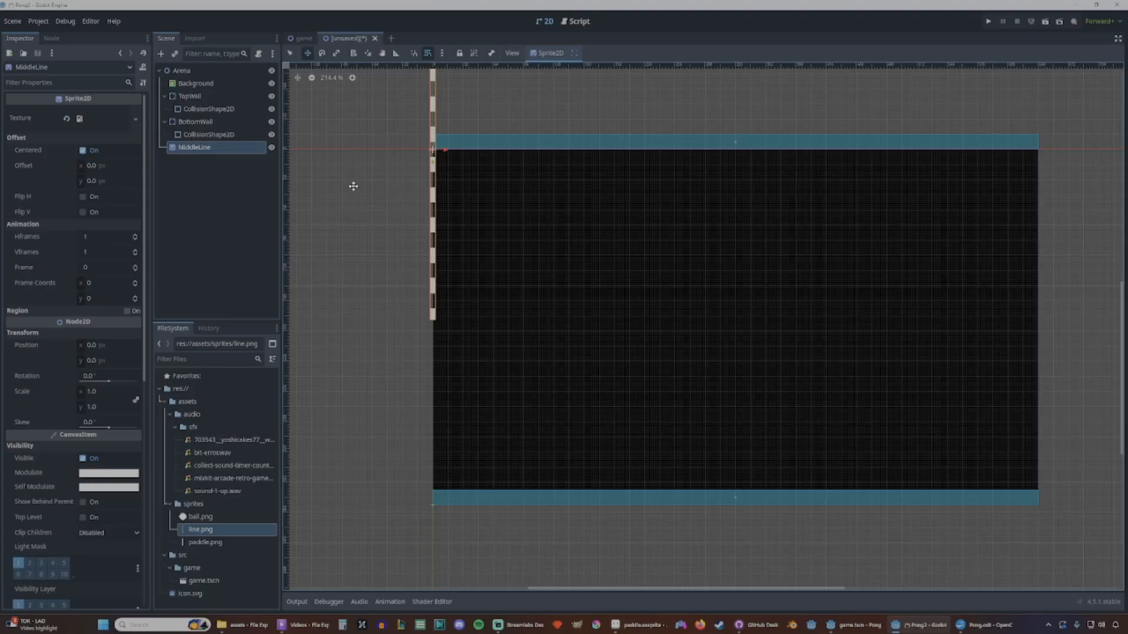
middle_drag(403, 156, 423, 214)
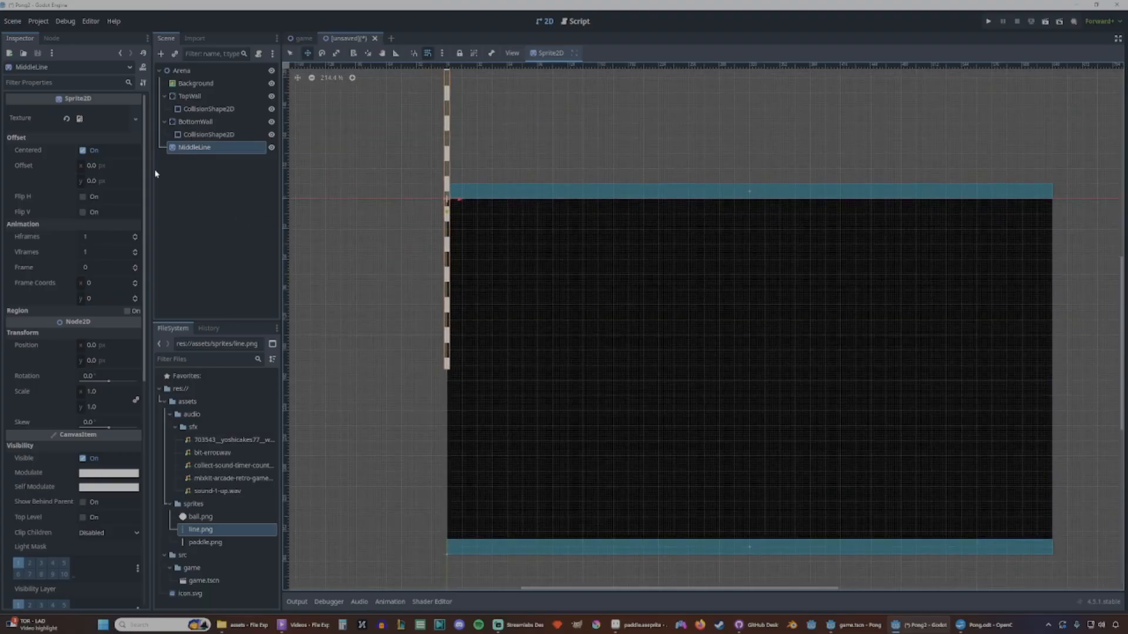
Centre MiddleLine on the background by setting its position to x 640/2 (320 px) and y 180 px.
click(87, 346)
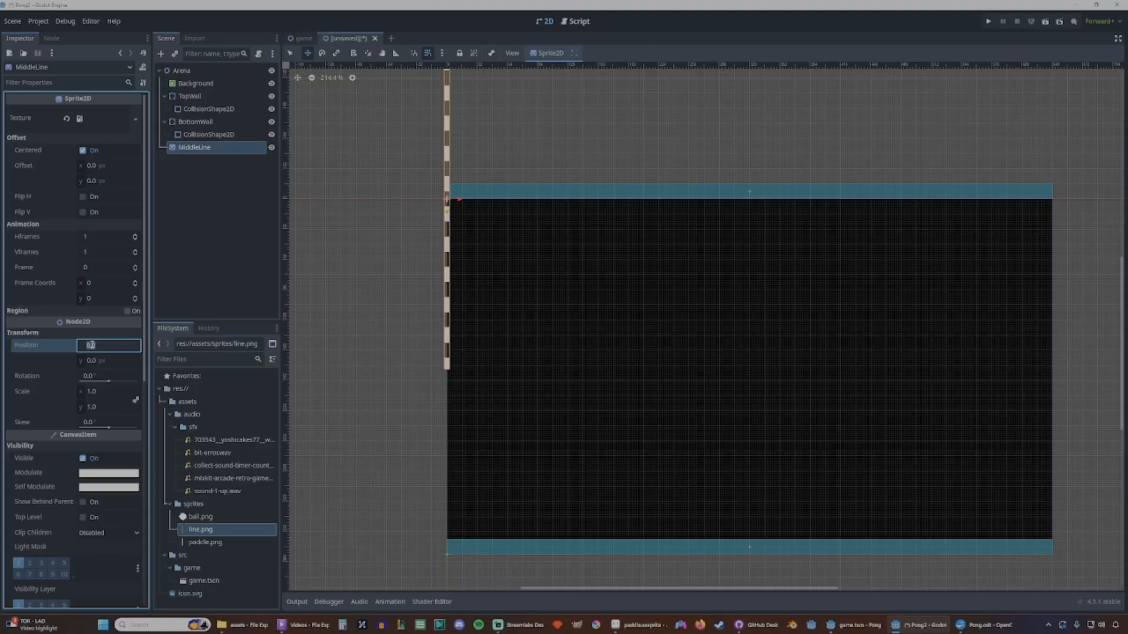
text(640/2)
key(Return)
click(93, 361)
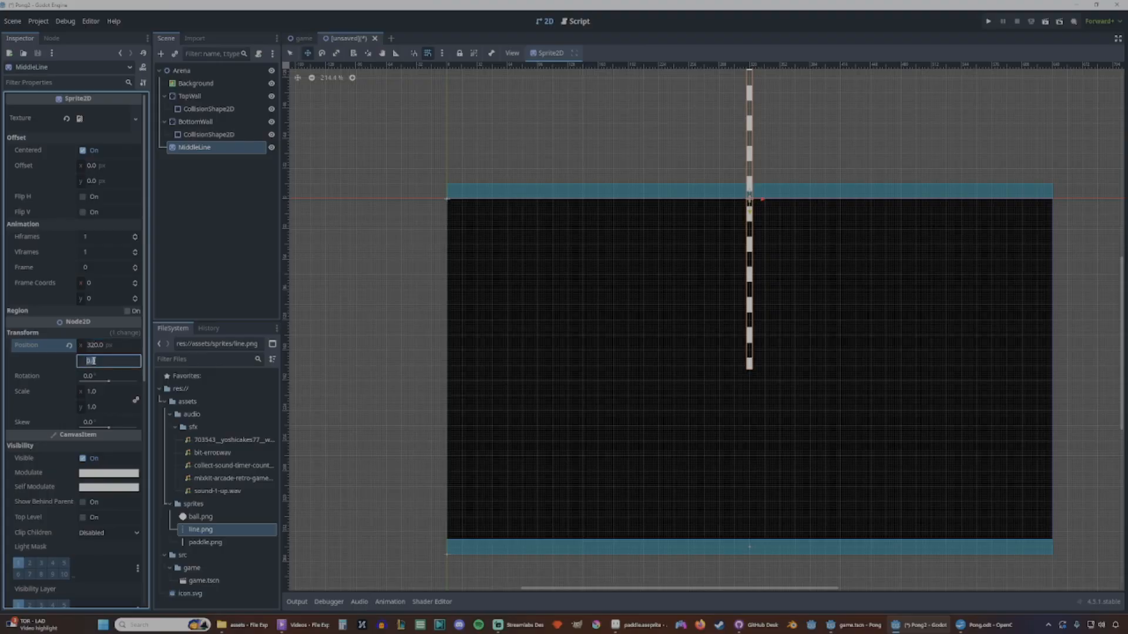
key(Return)
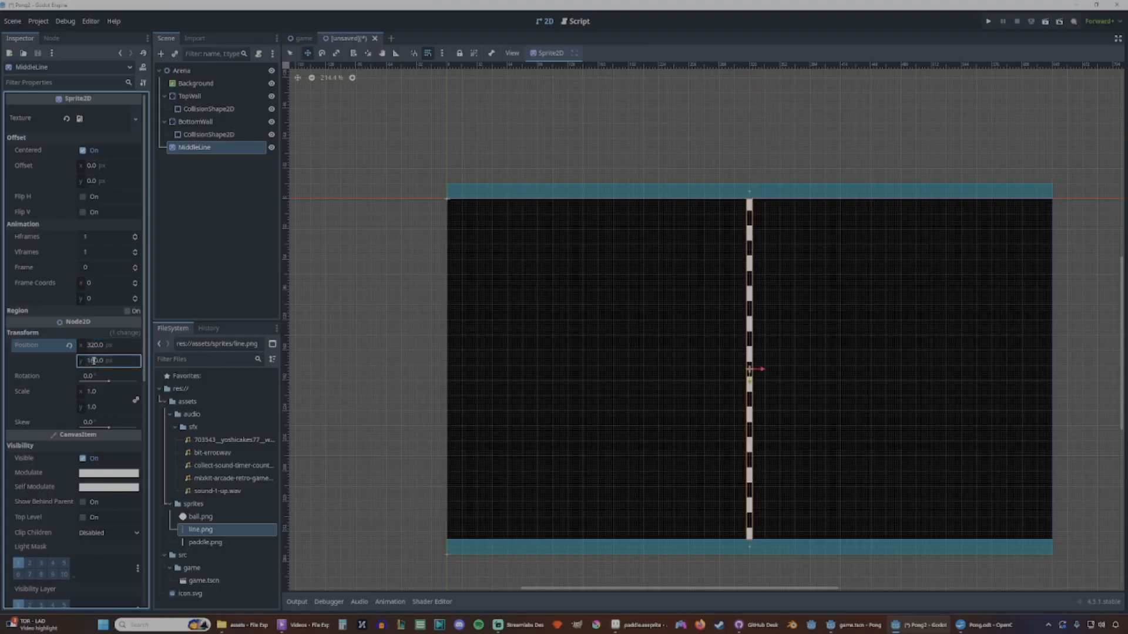
middle_drag(714, 399, 650, 355)
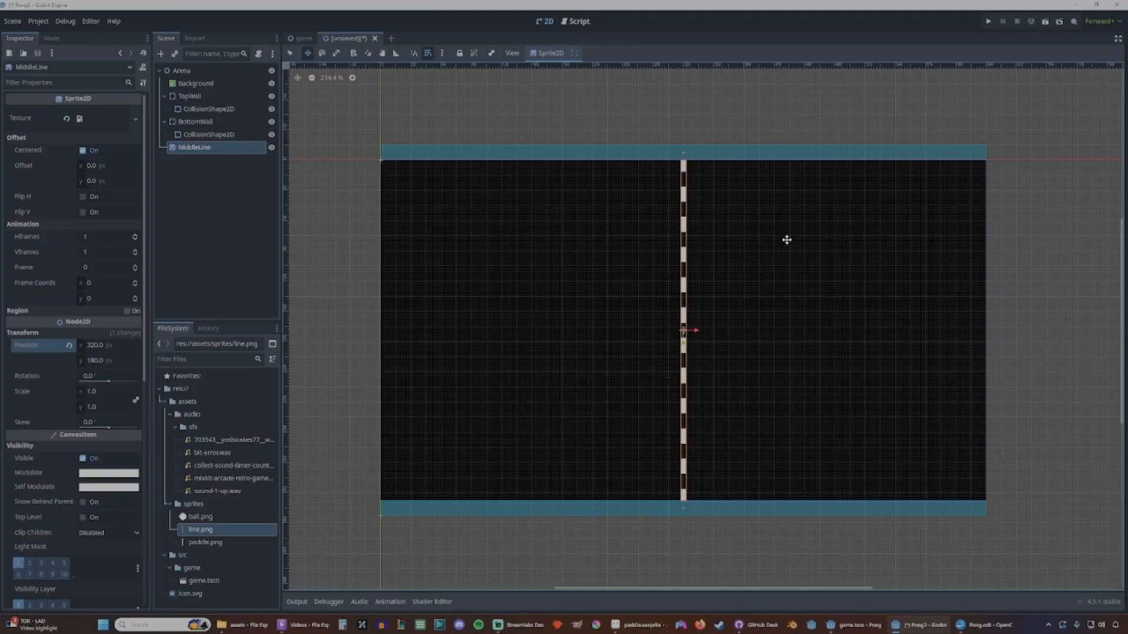
Save the Arena scene as arena.tscn in a new arena folder inside res://src, and expand that folder in the project files.
click(219, 71)
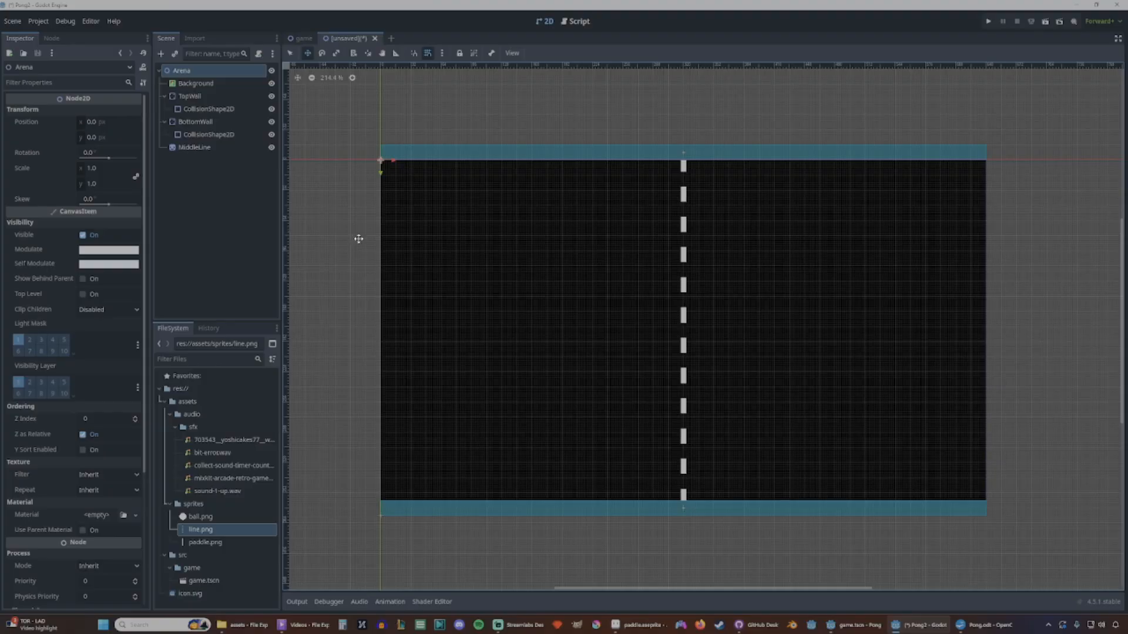
key(ctrl+s)
click(363, 174)
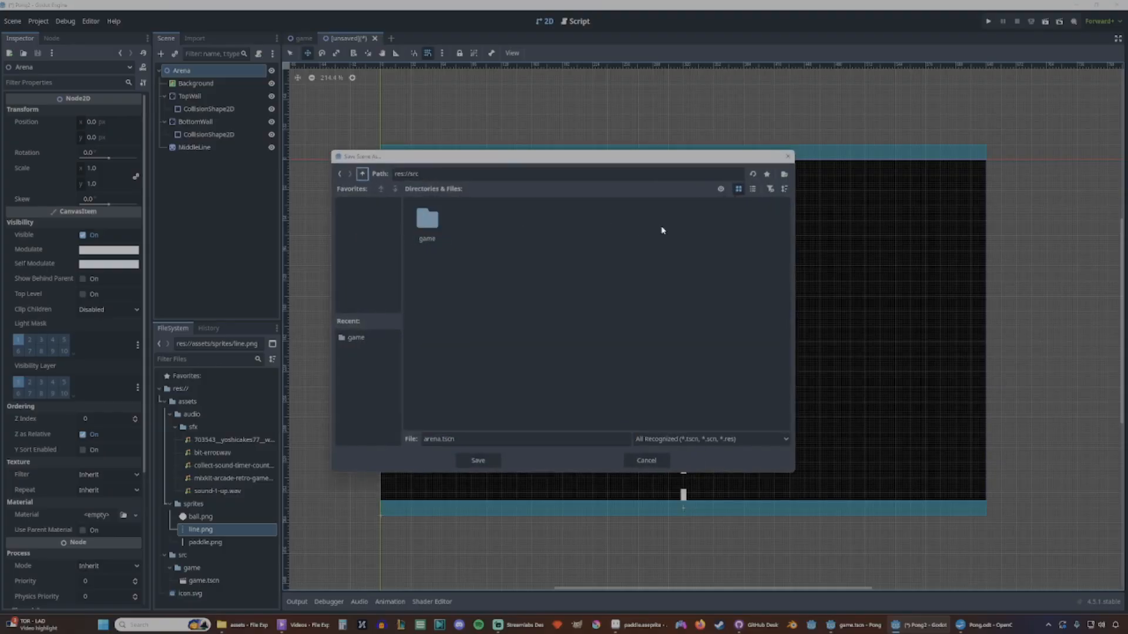
click(783, 176)
text(arena)
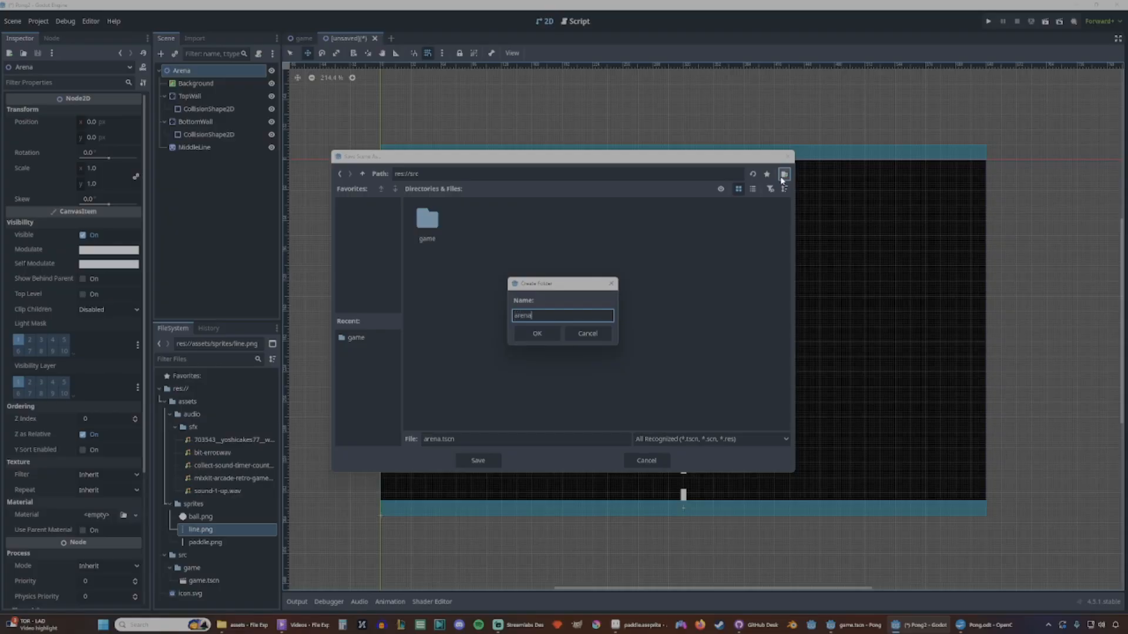
key(Return)
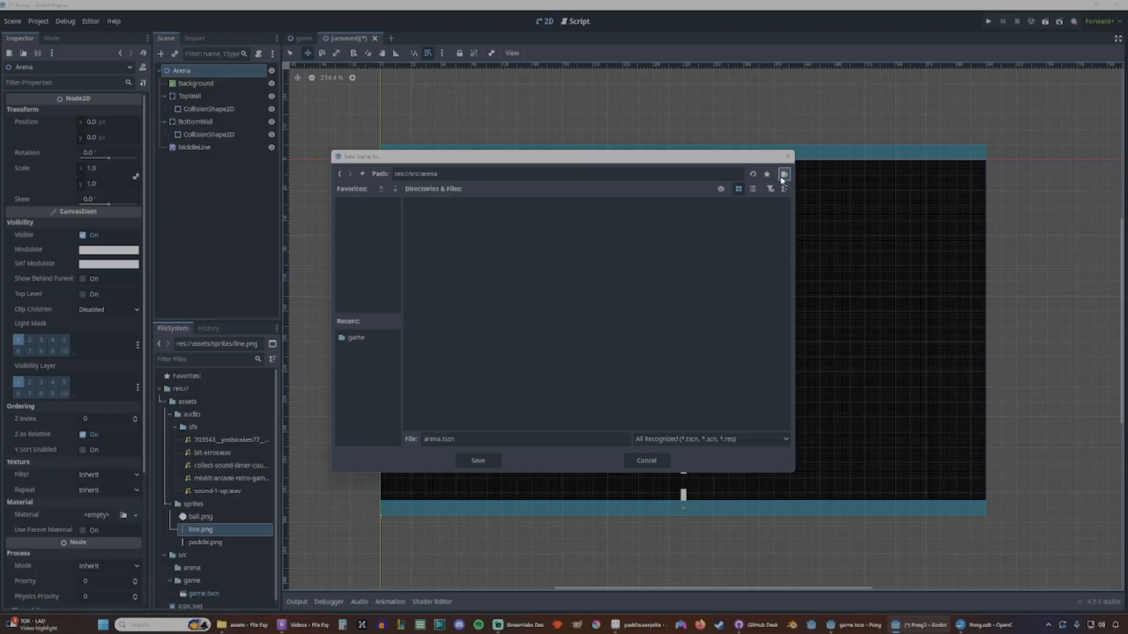
click(478, 460)
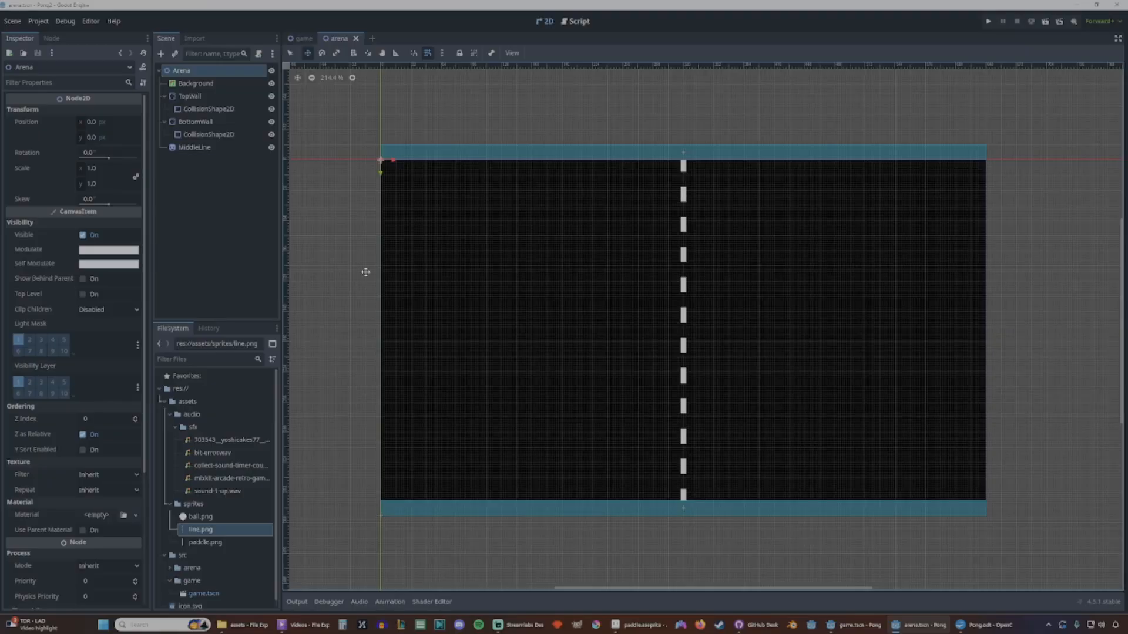
scroll(200, 493, down, 1)
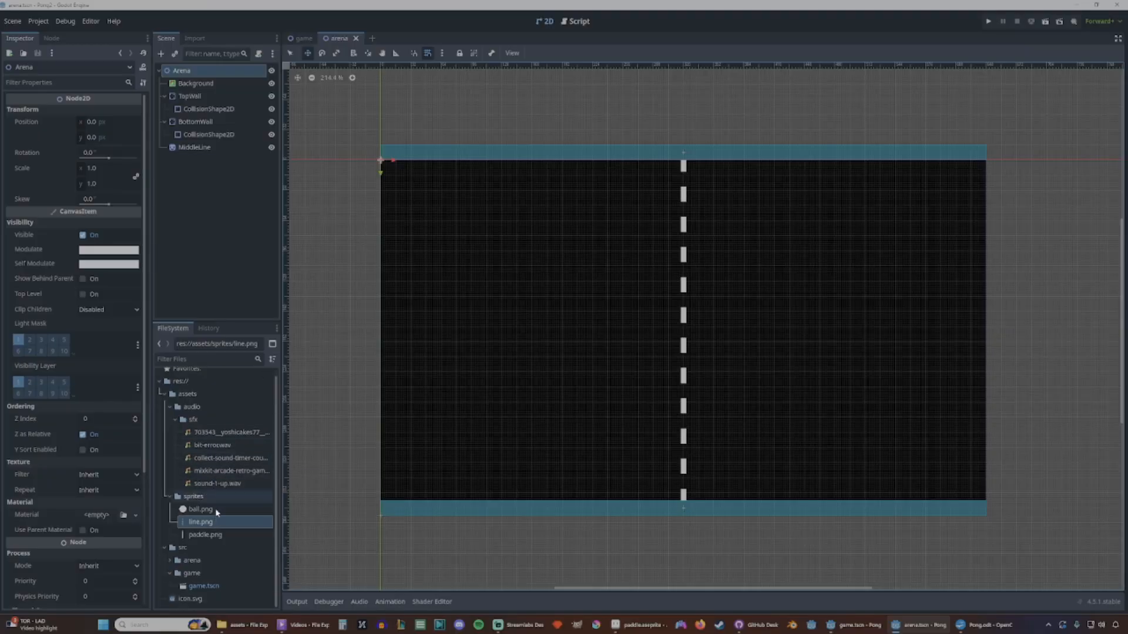
click(170, 561)
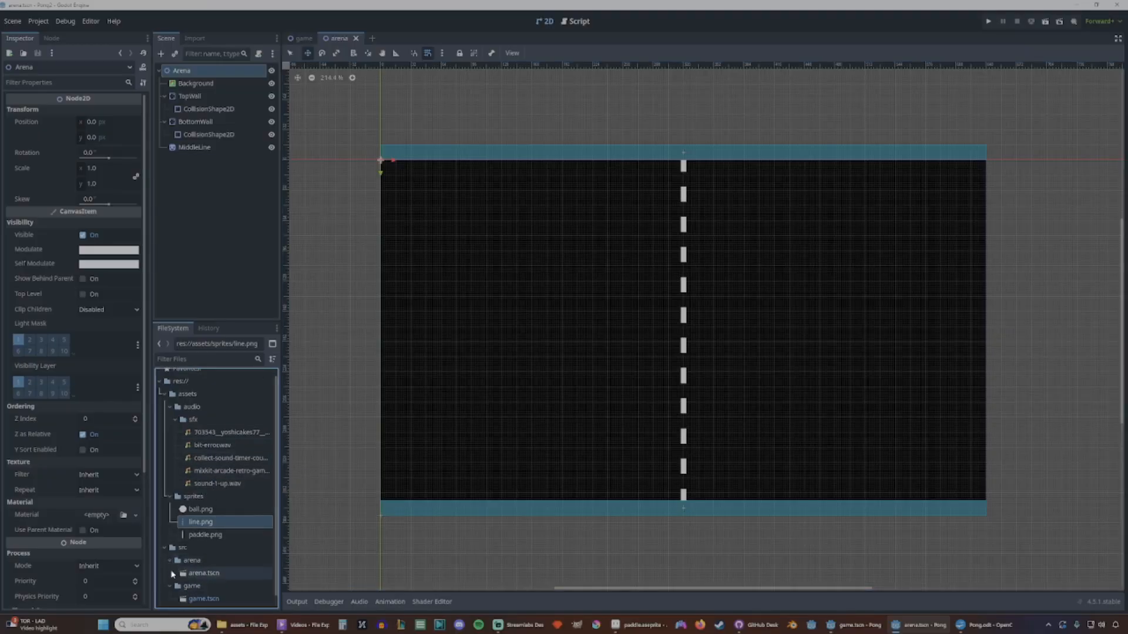
Switch to the game scene and instantiate the Arena scene as a child of the Game node.
click(304, 37)
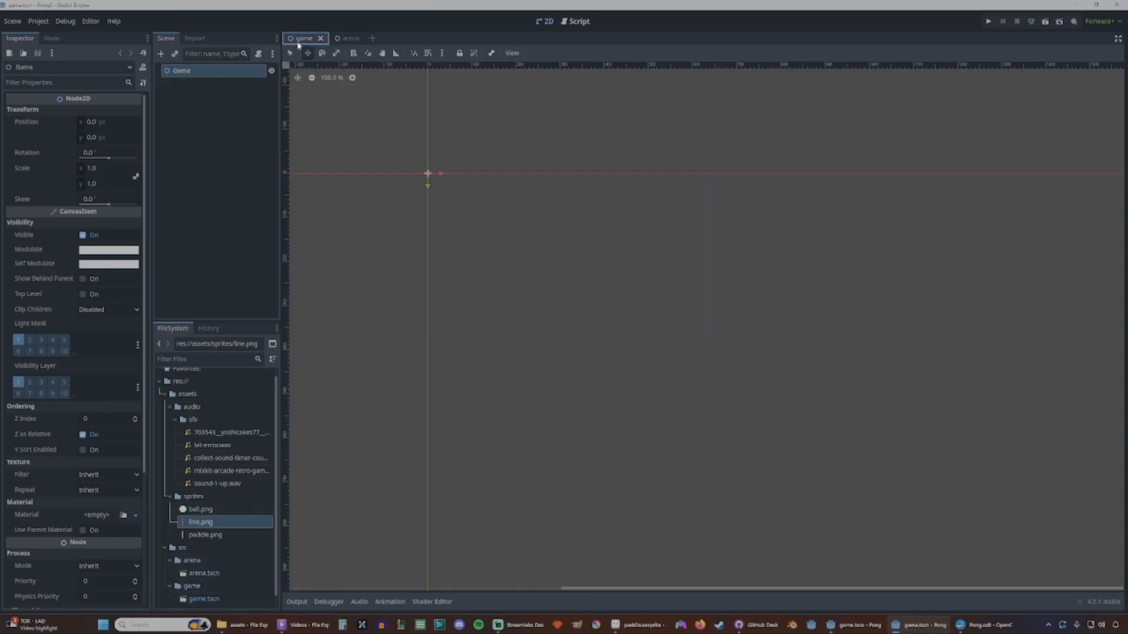
click(175, 54)
double_click(434, 232)
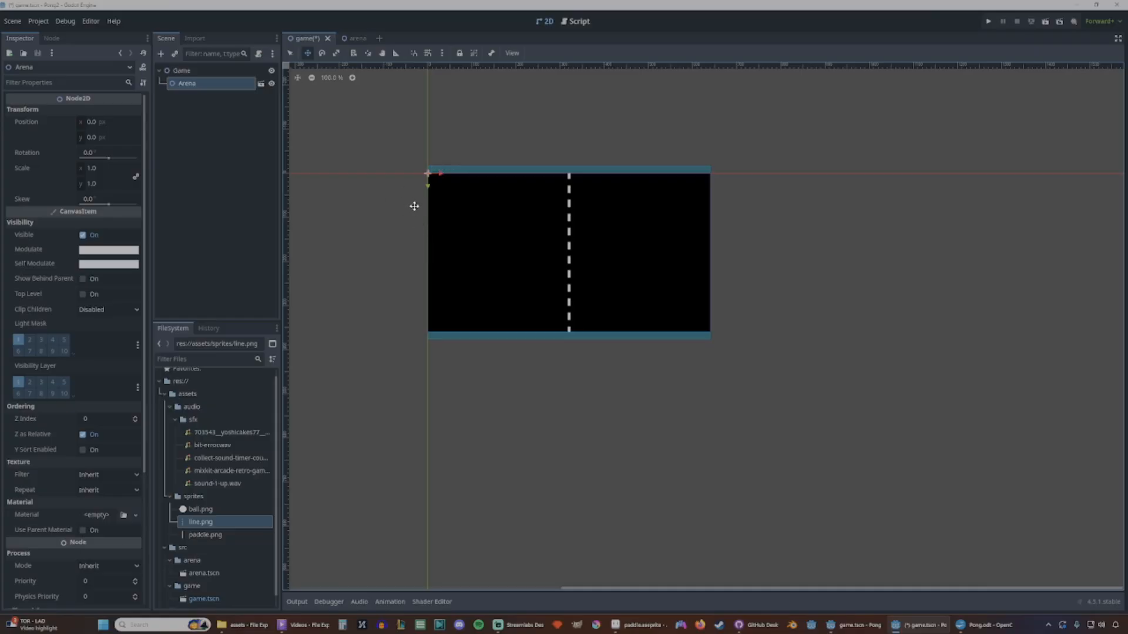
Run the project to check the arena in the game window.
scroll(414, 206, up, 8)
middle_drag(417, 222, 360, 198)
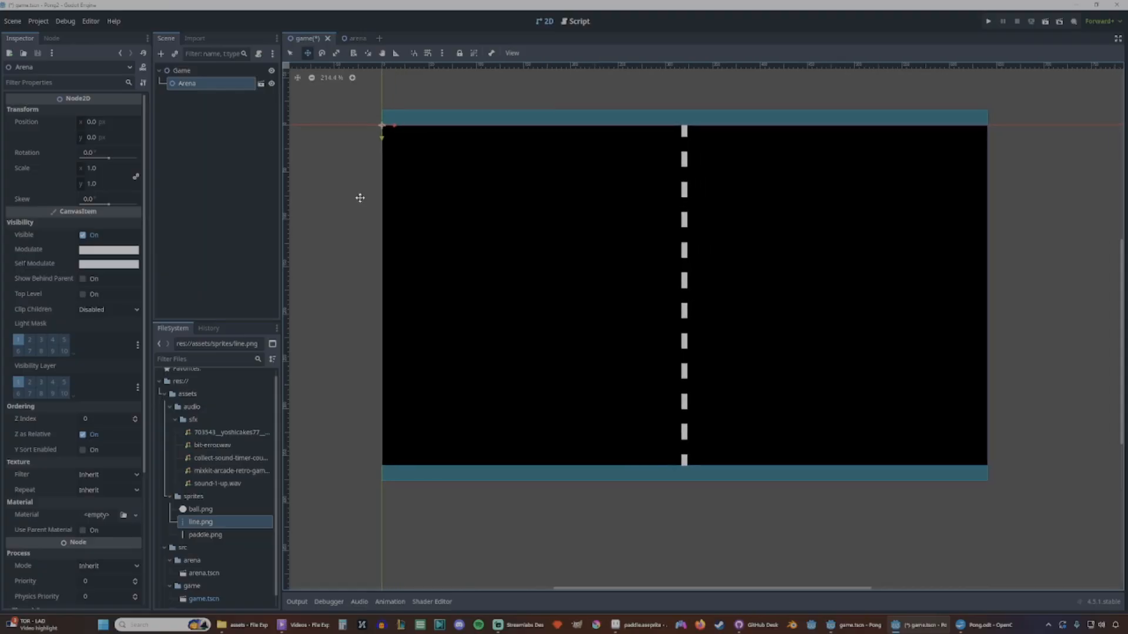
click(987, 22)
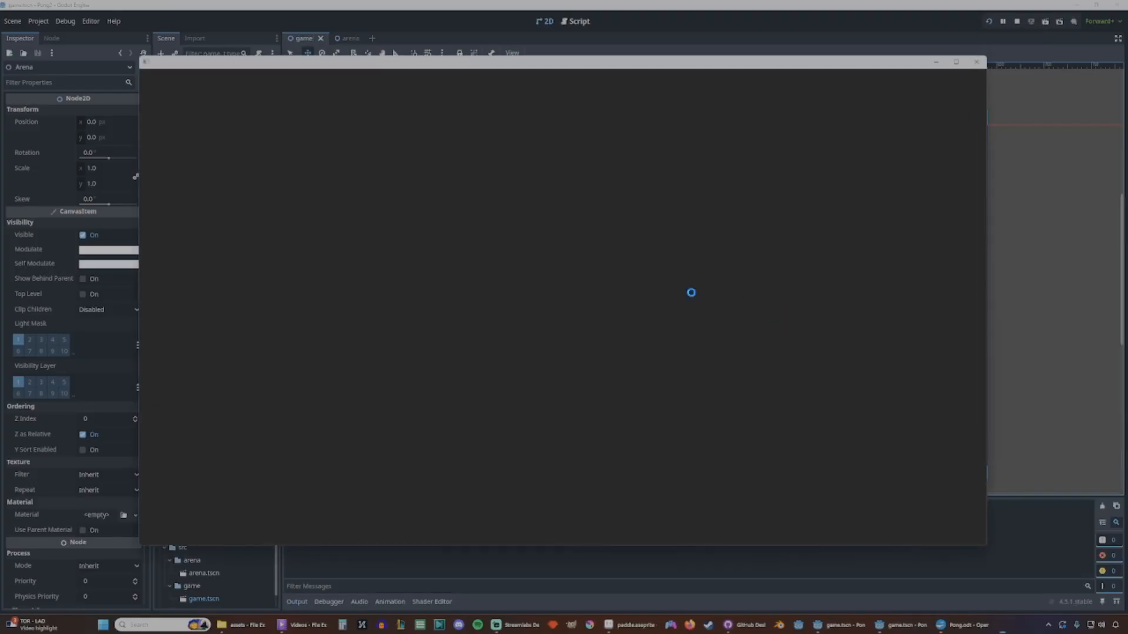